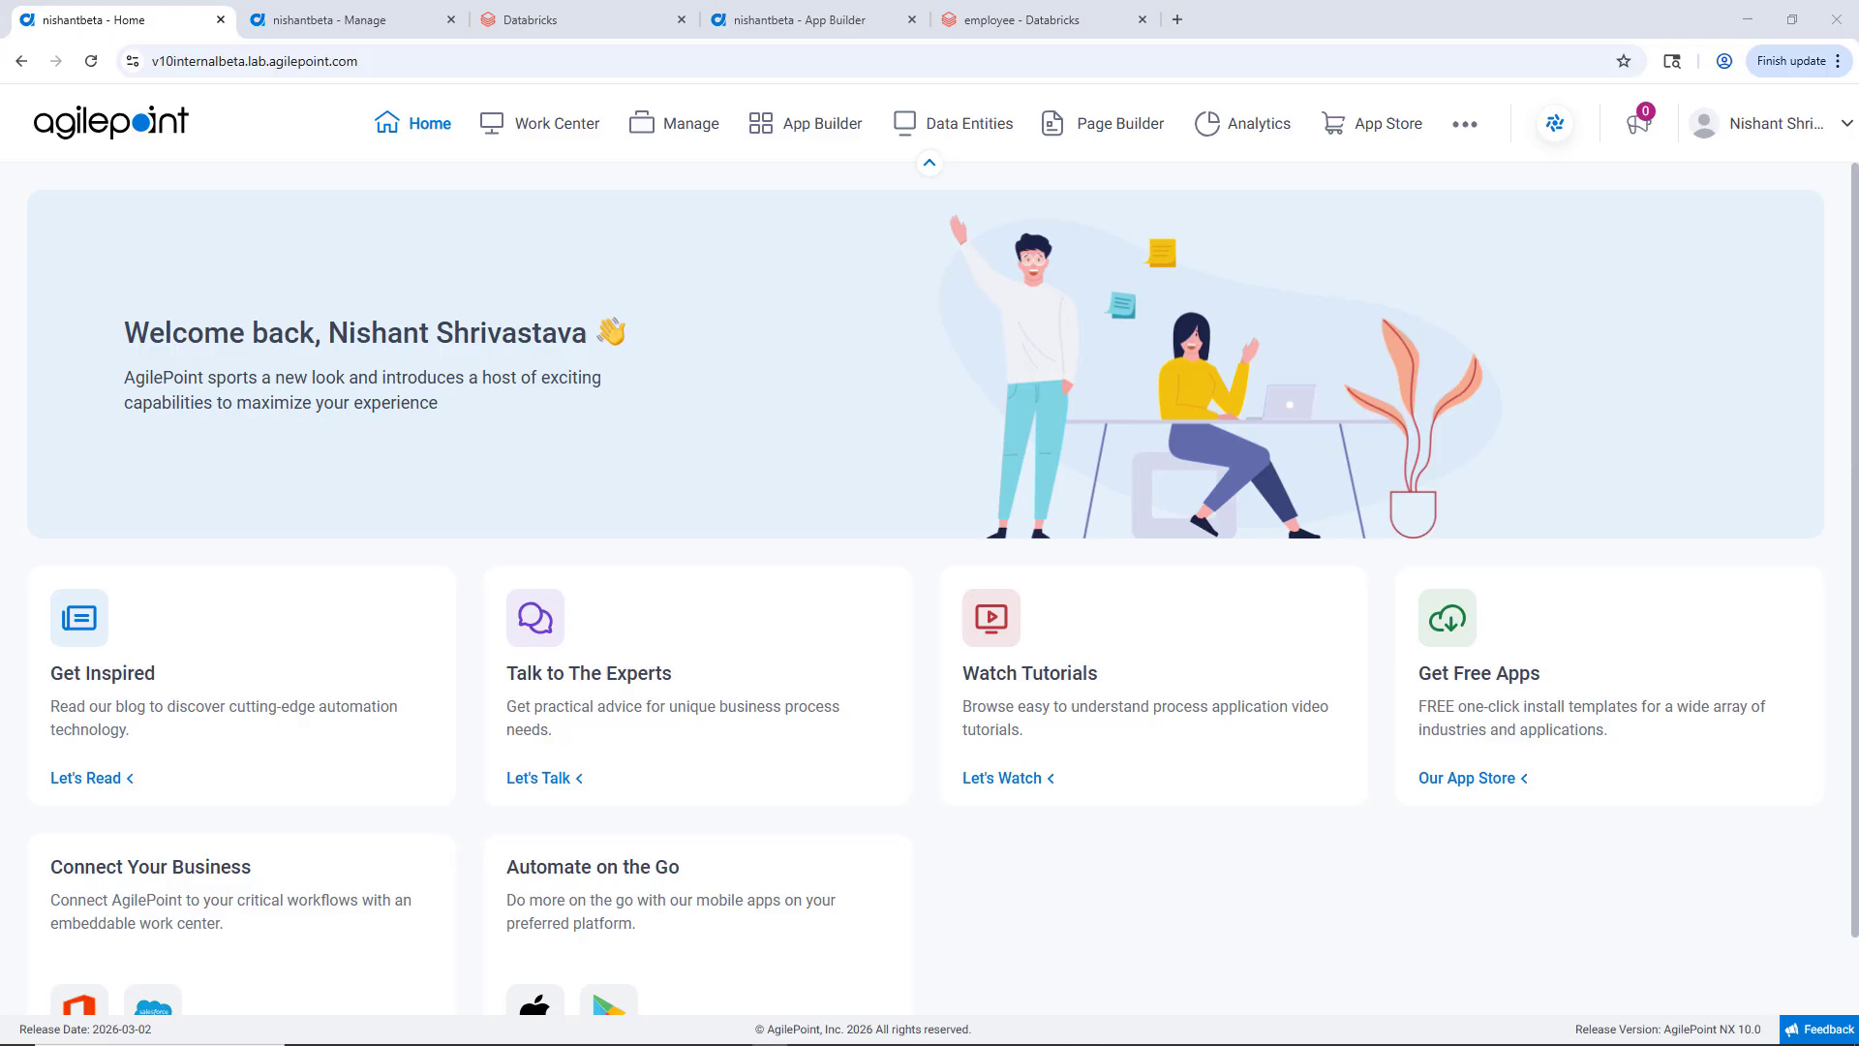
Open the Global Access Tokens list within the App Builder section of AgilePoint's Manage area
click(334, 35)
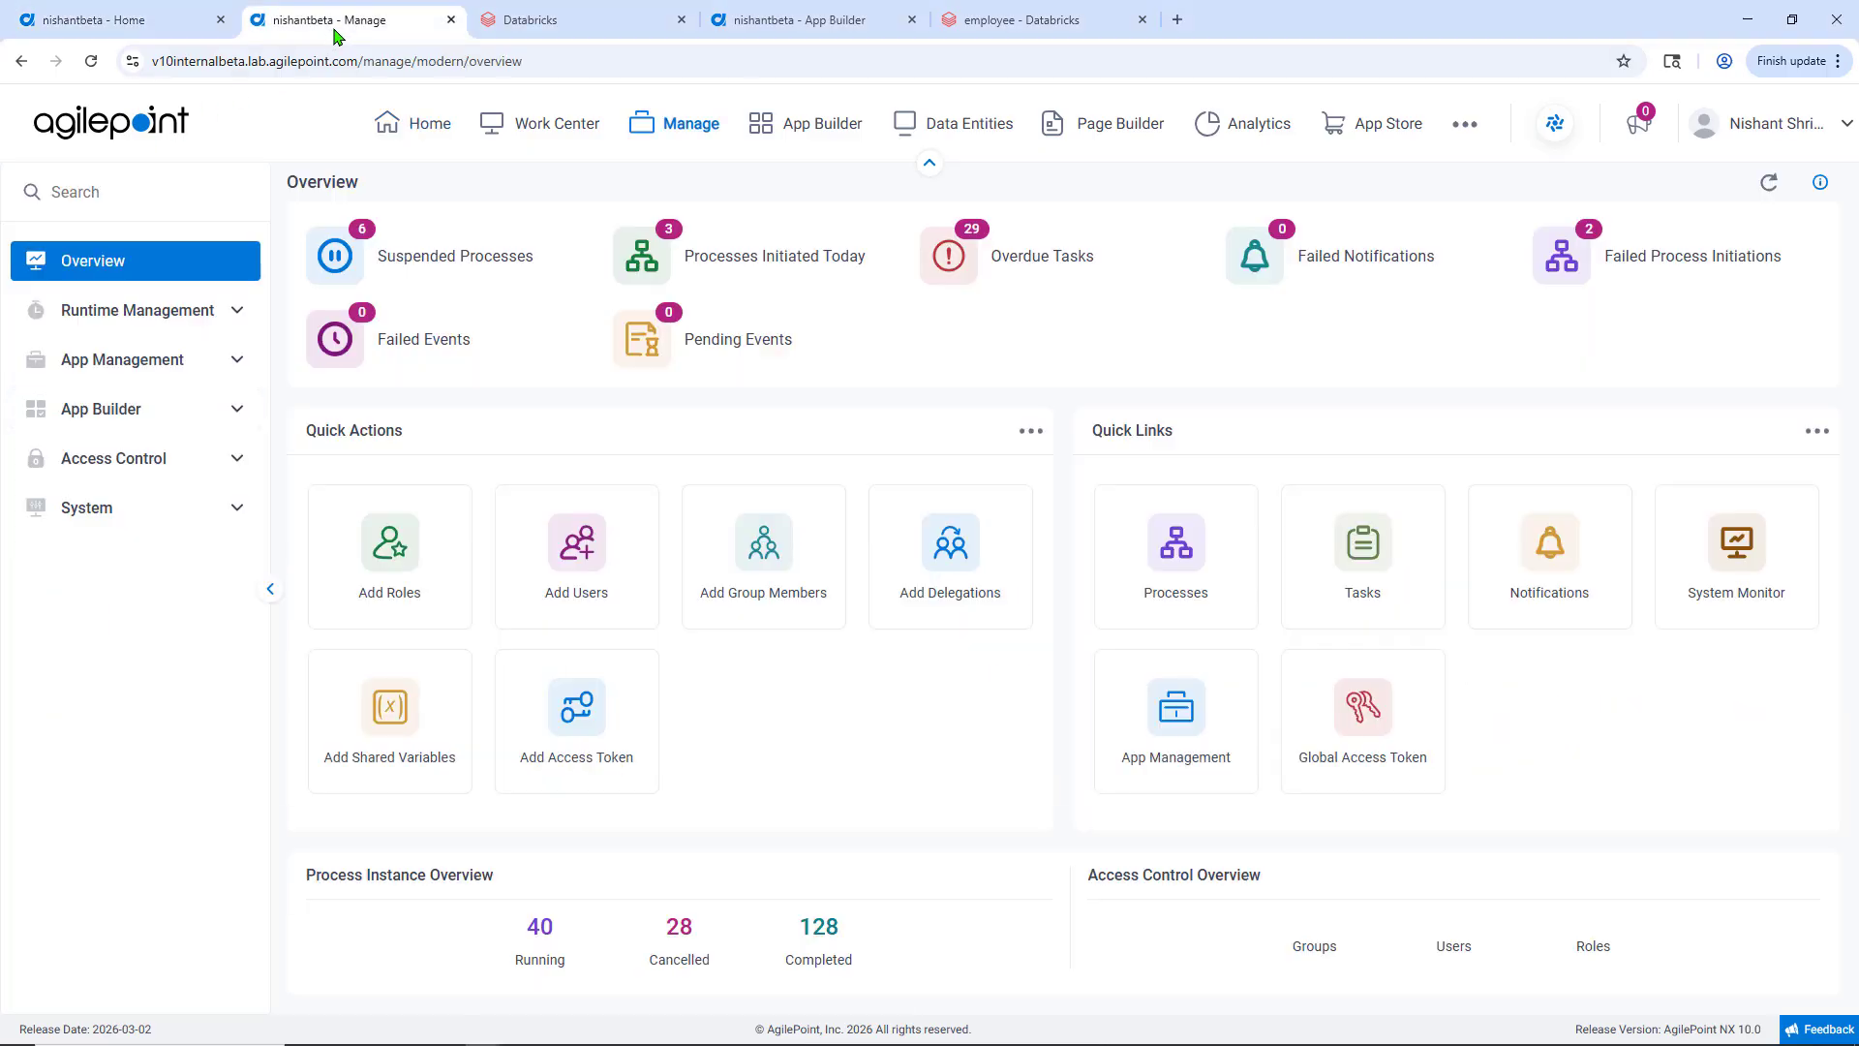
click(237, 408)
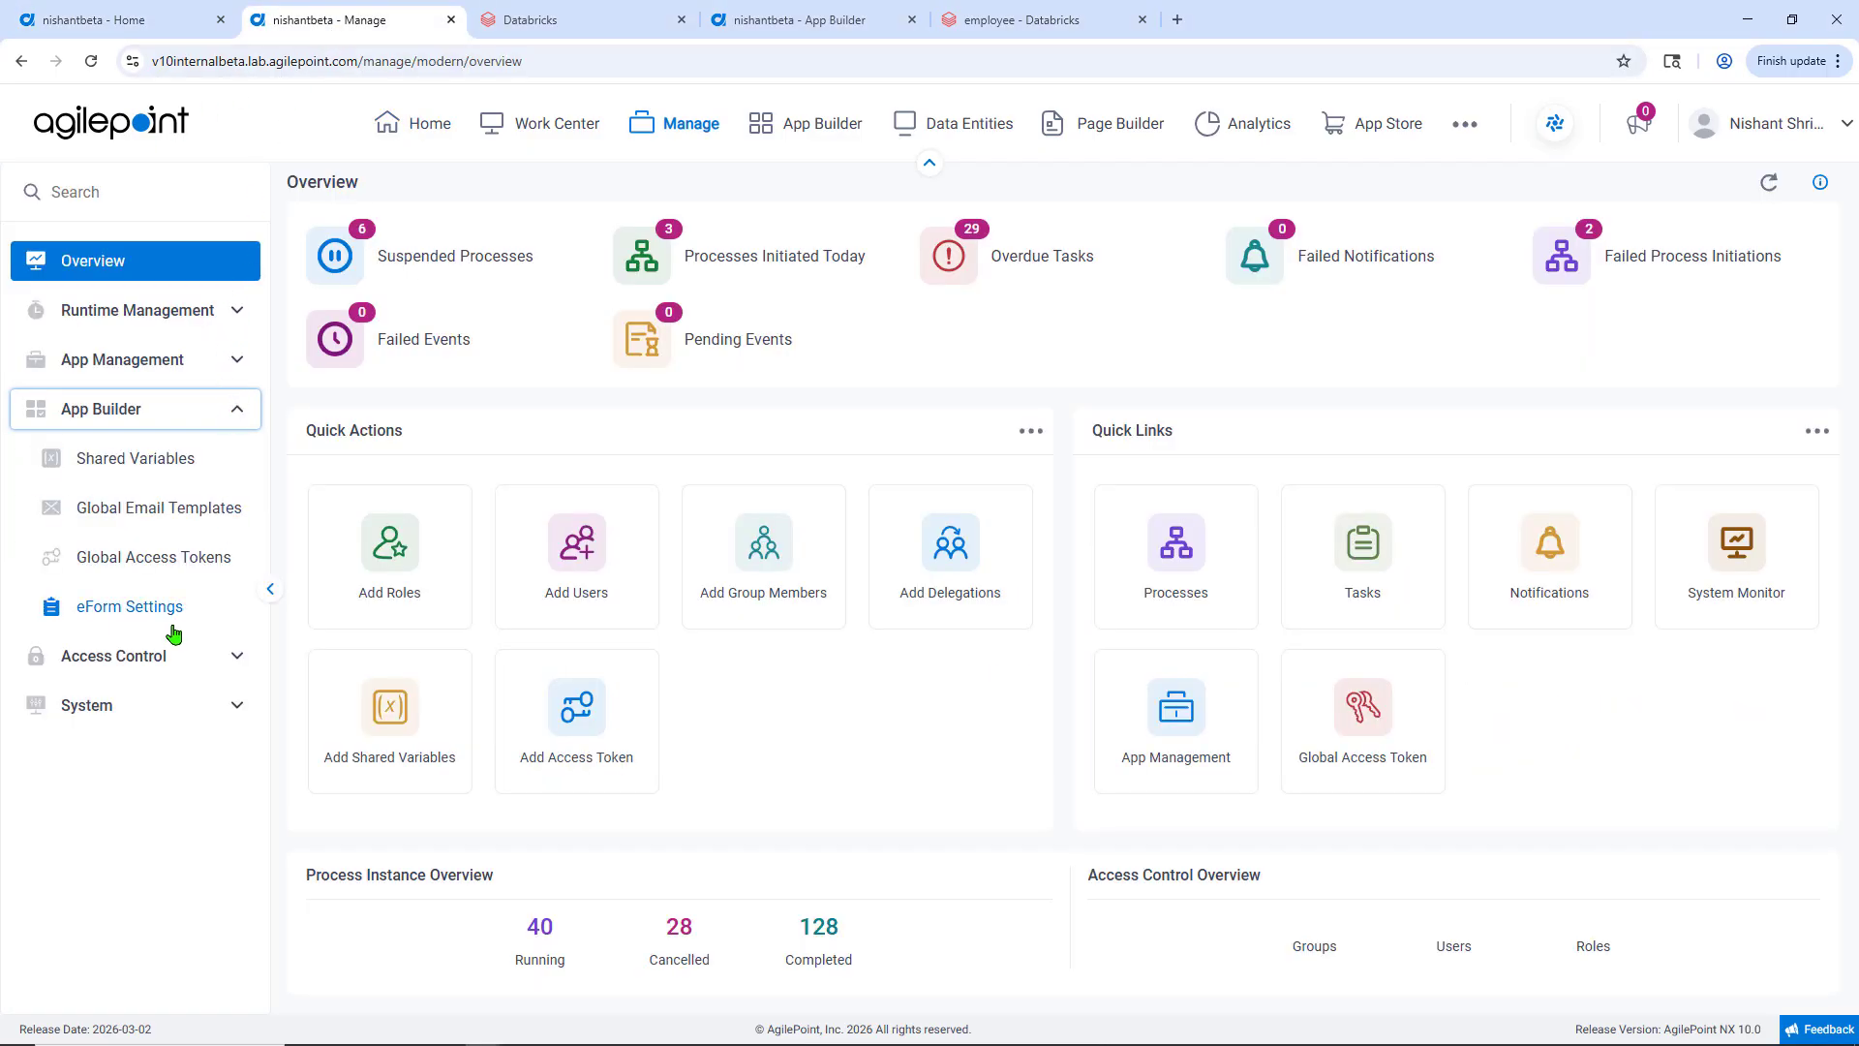
click(195, 567)
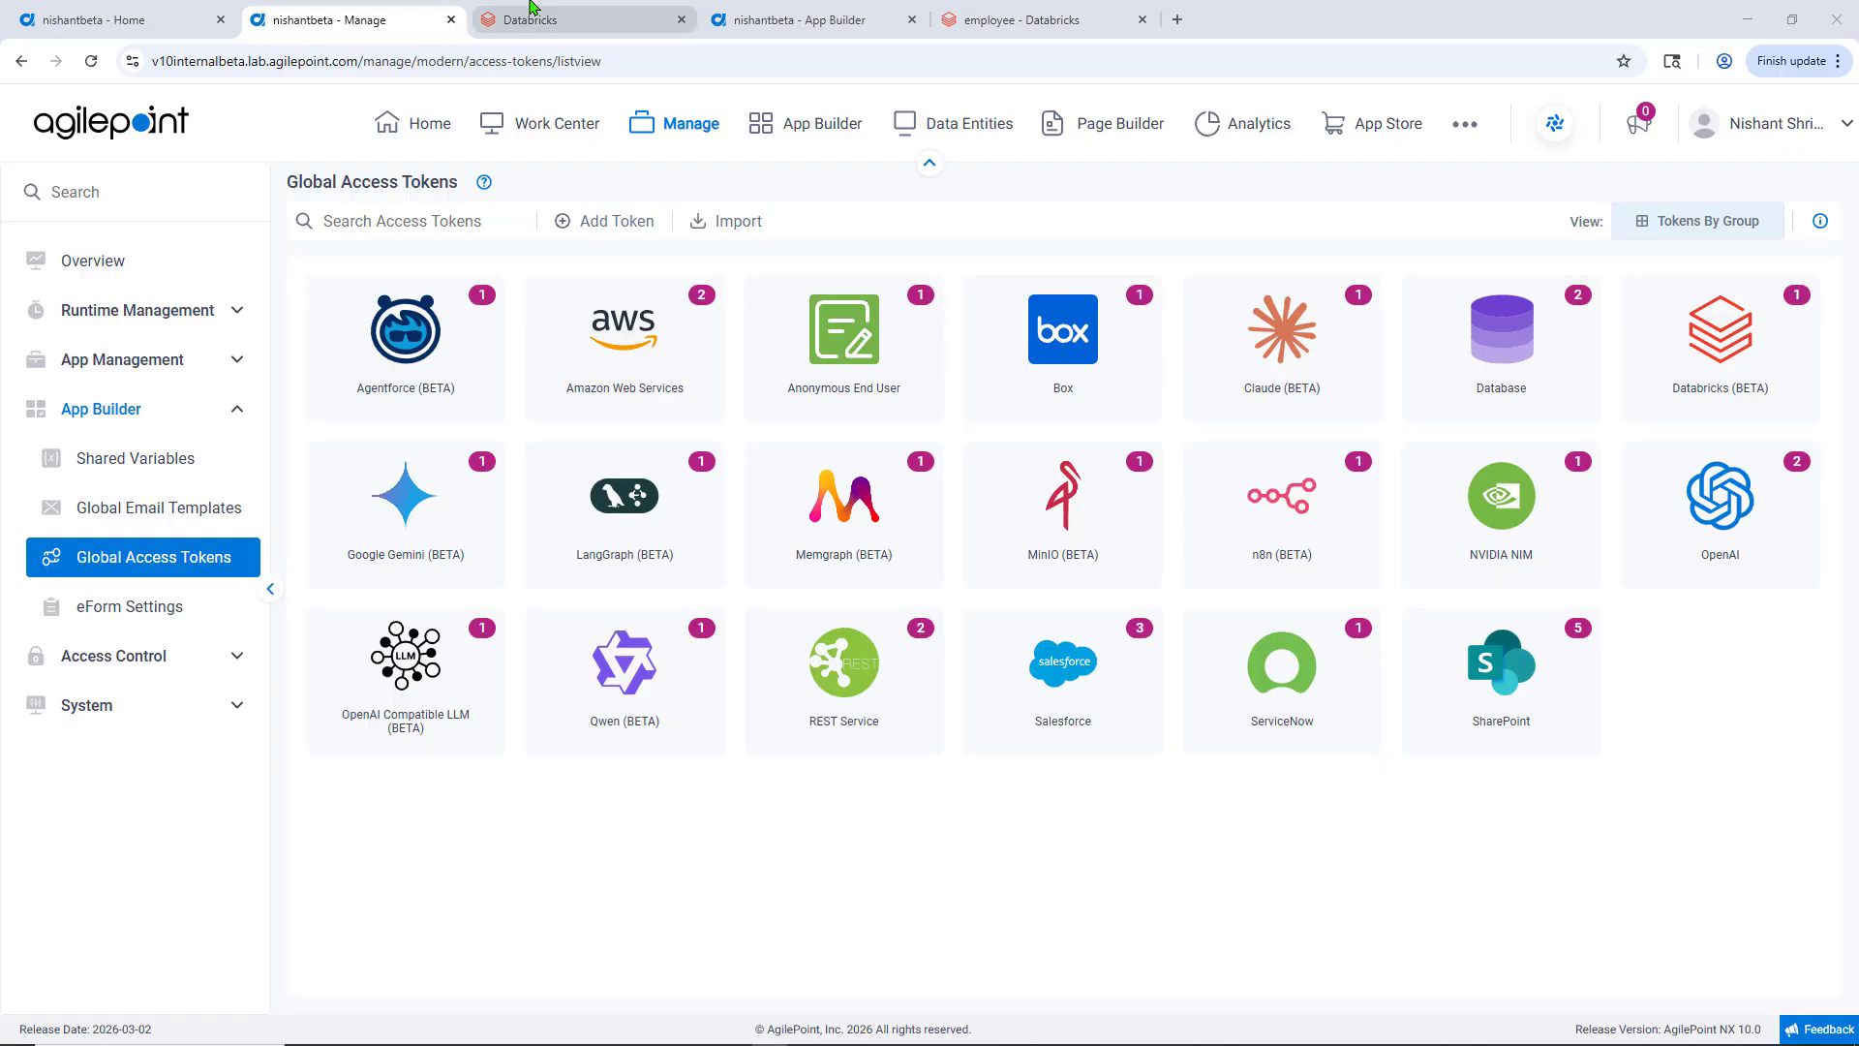
Switch to the Databricks account settings and open the form for adding a new app connection
click(516, 26)
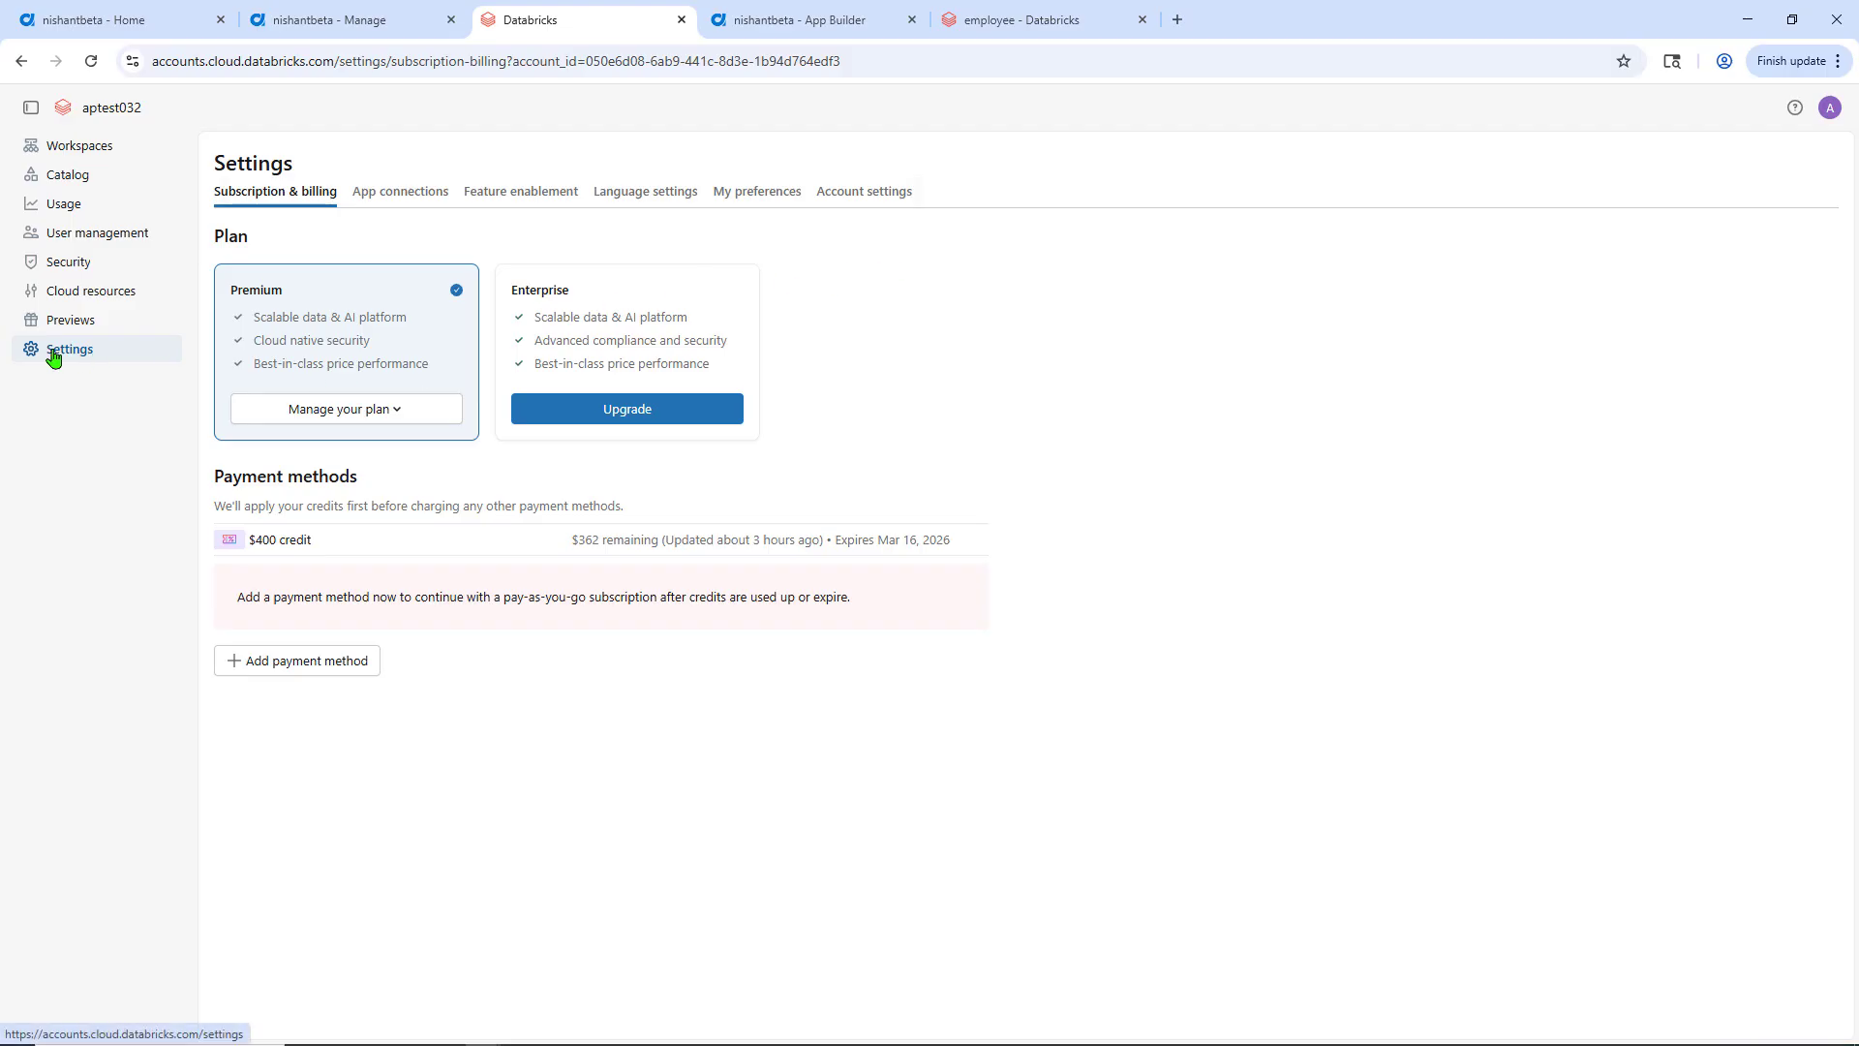
click(419, 193)
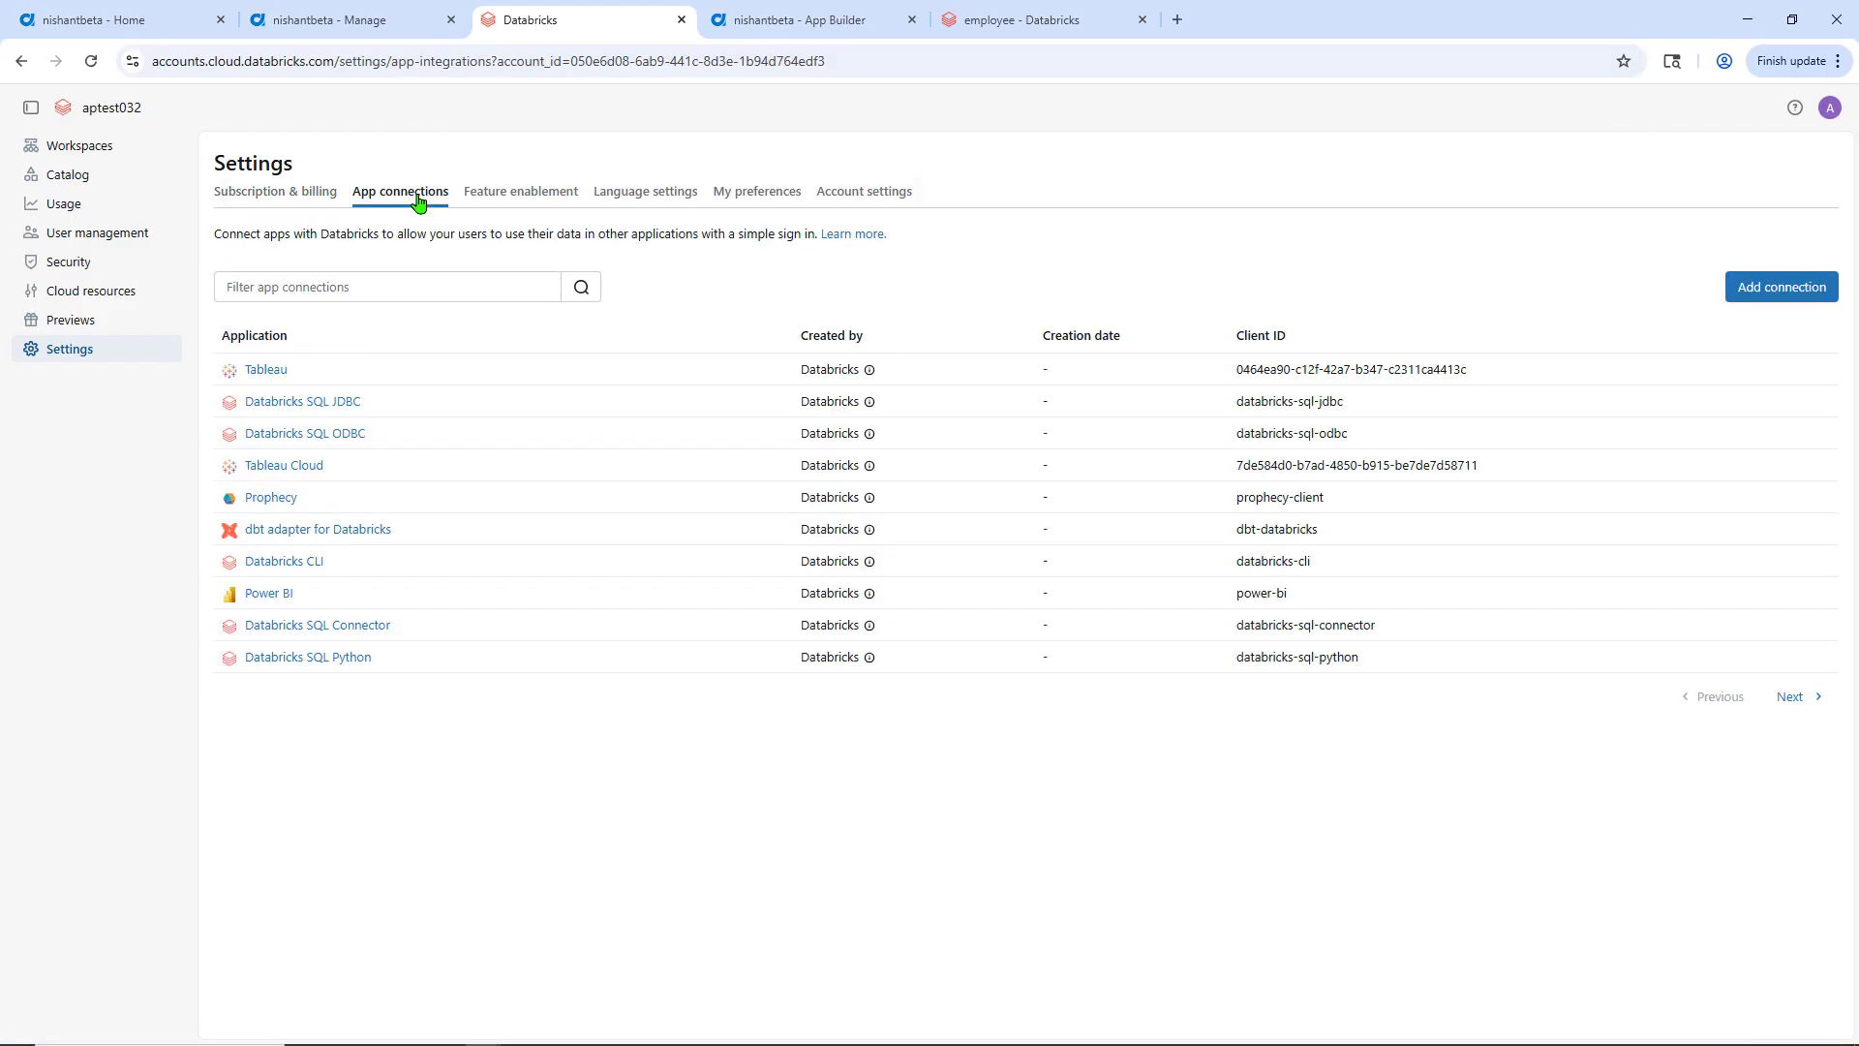
click(1755, 291)
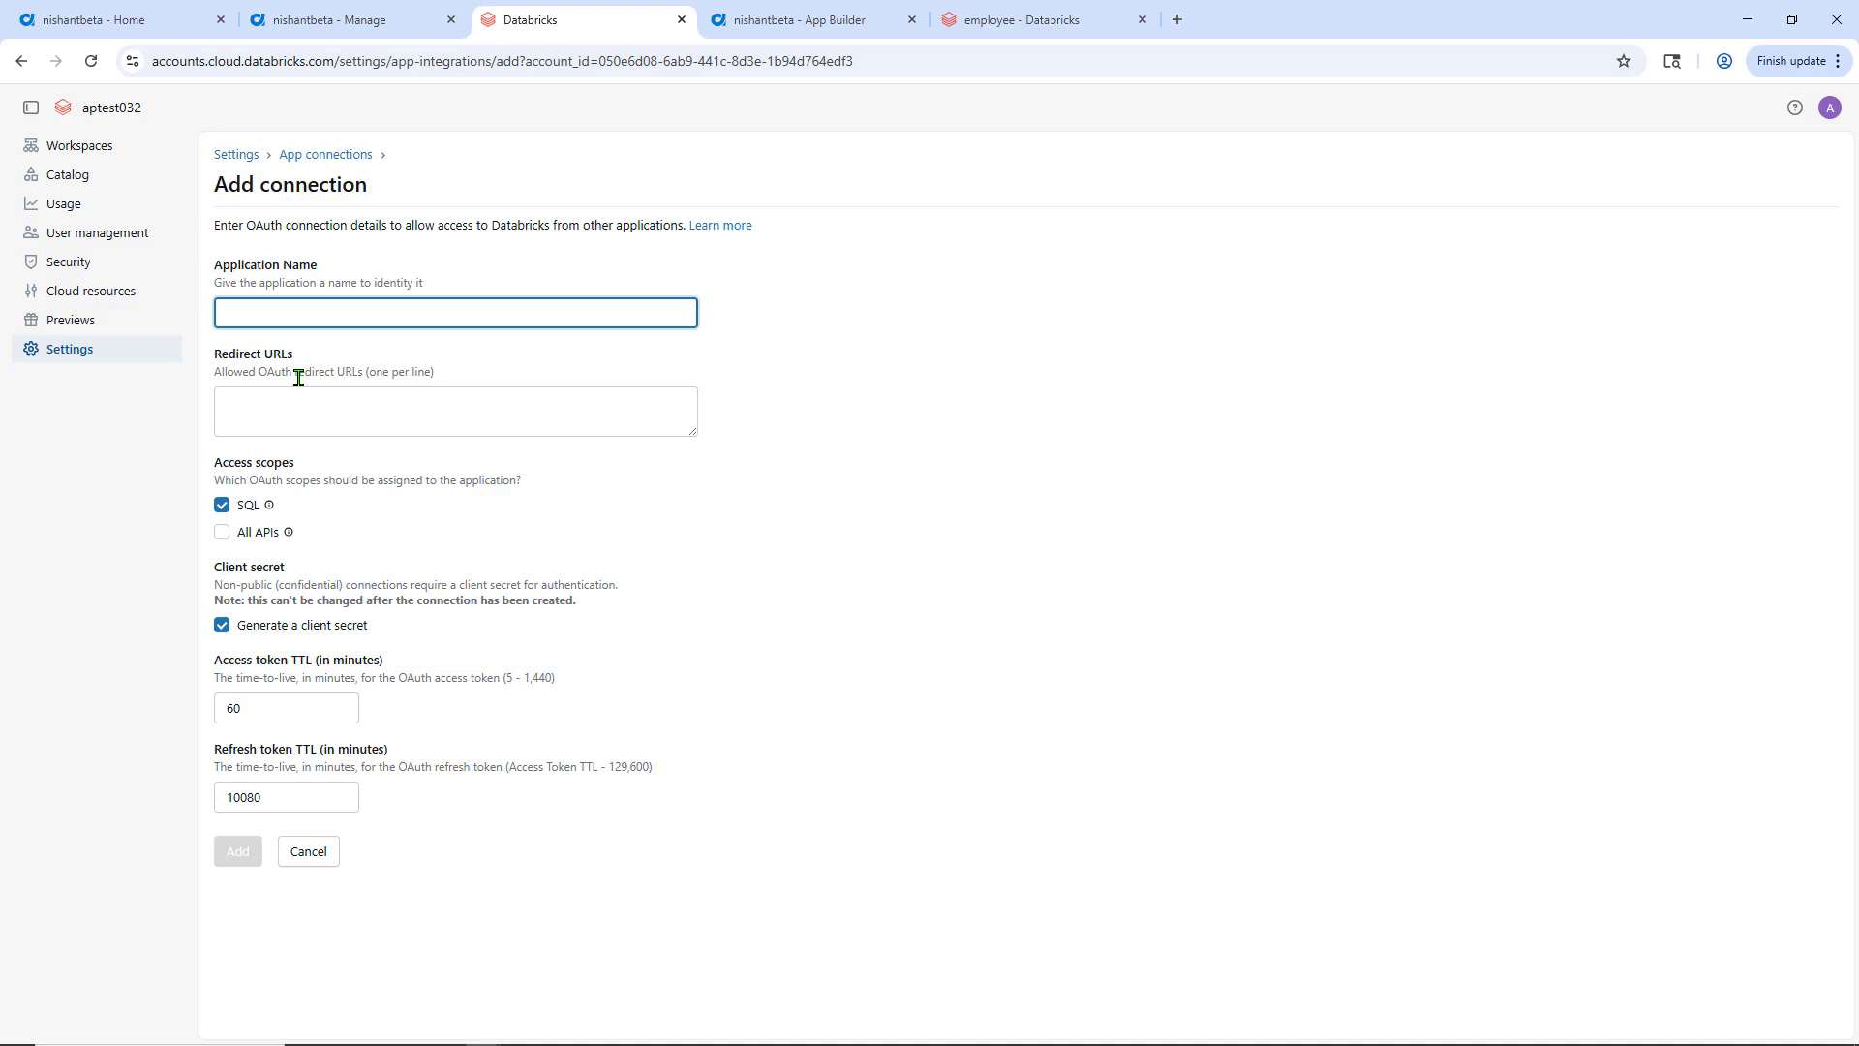
Return to AgilePoint's global access tokens, search the token types for "da" and open a new Databricks (BETA) token form
click(362, 22)
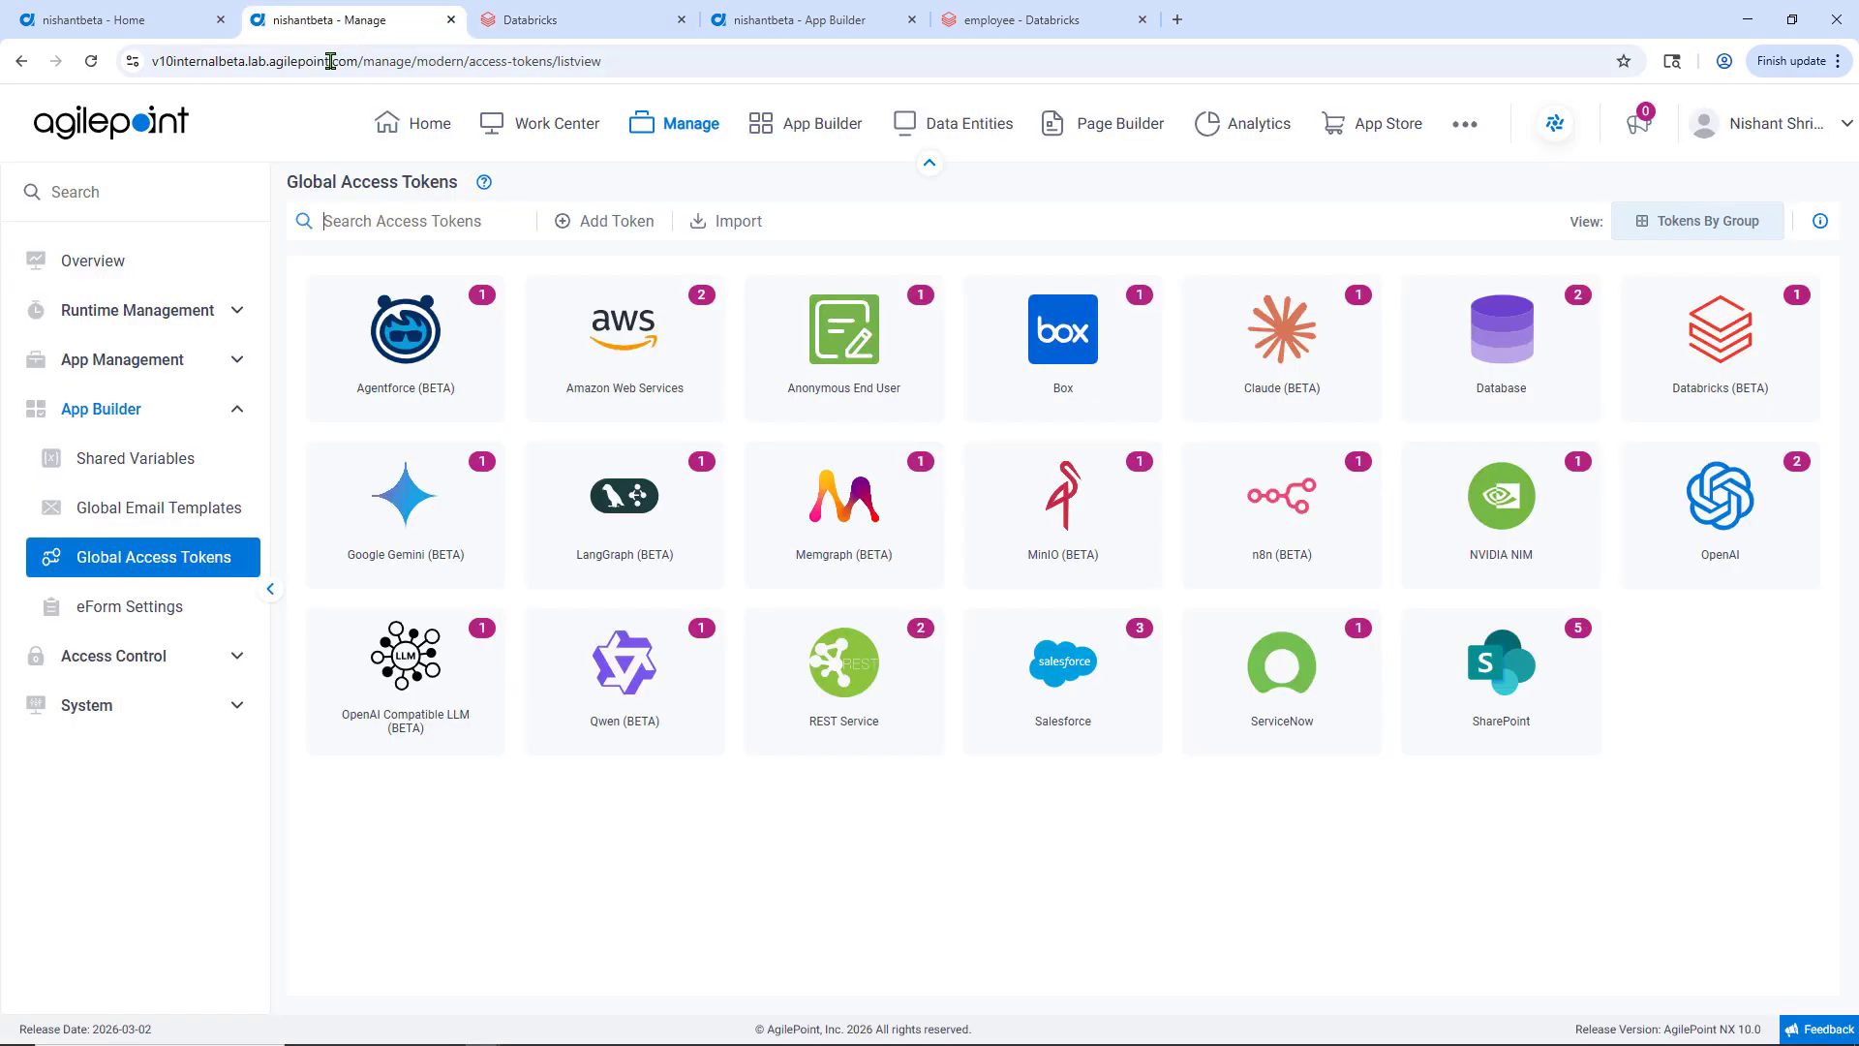
click(623, 222)
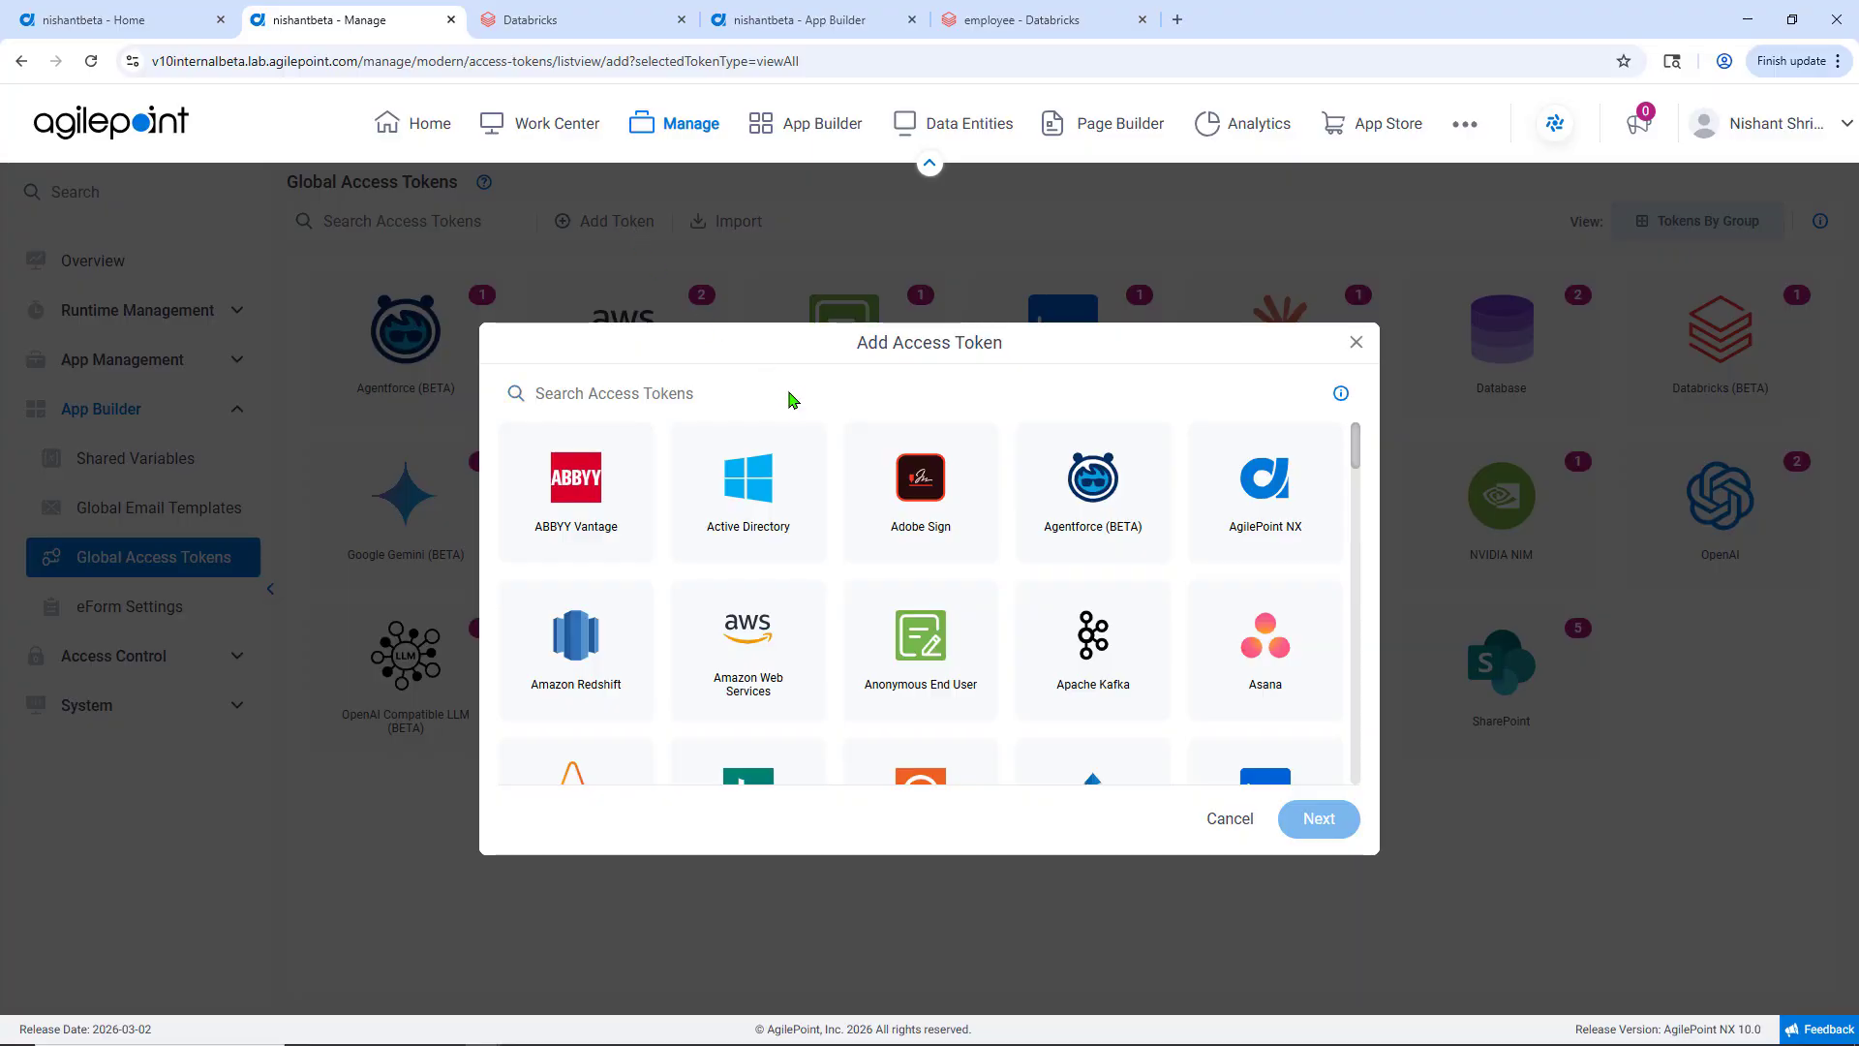
click(639, 403)
text(da)
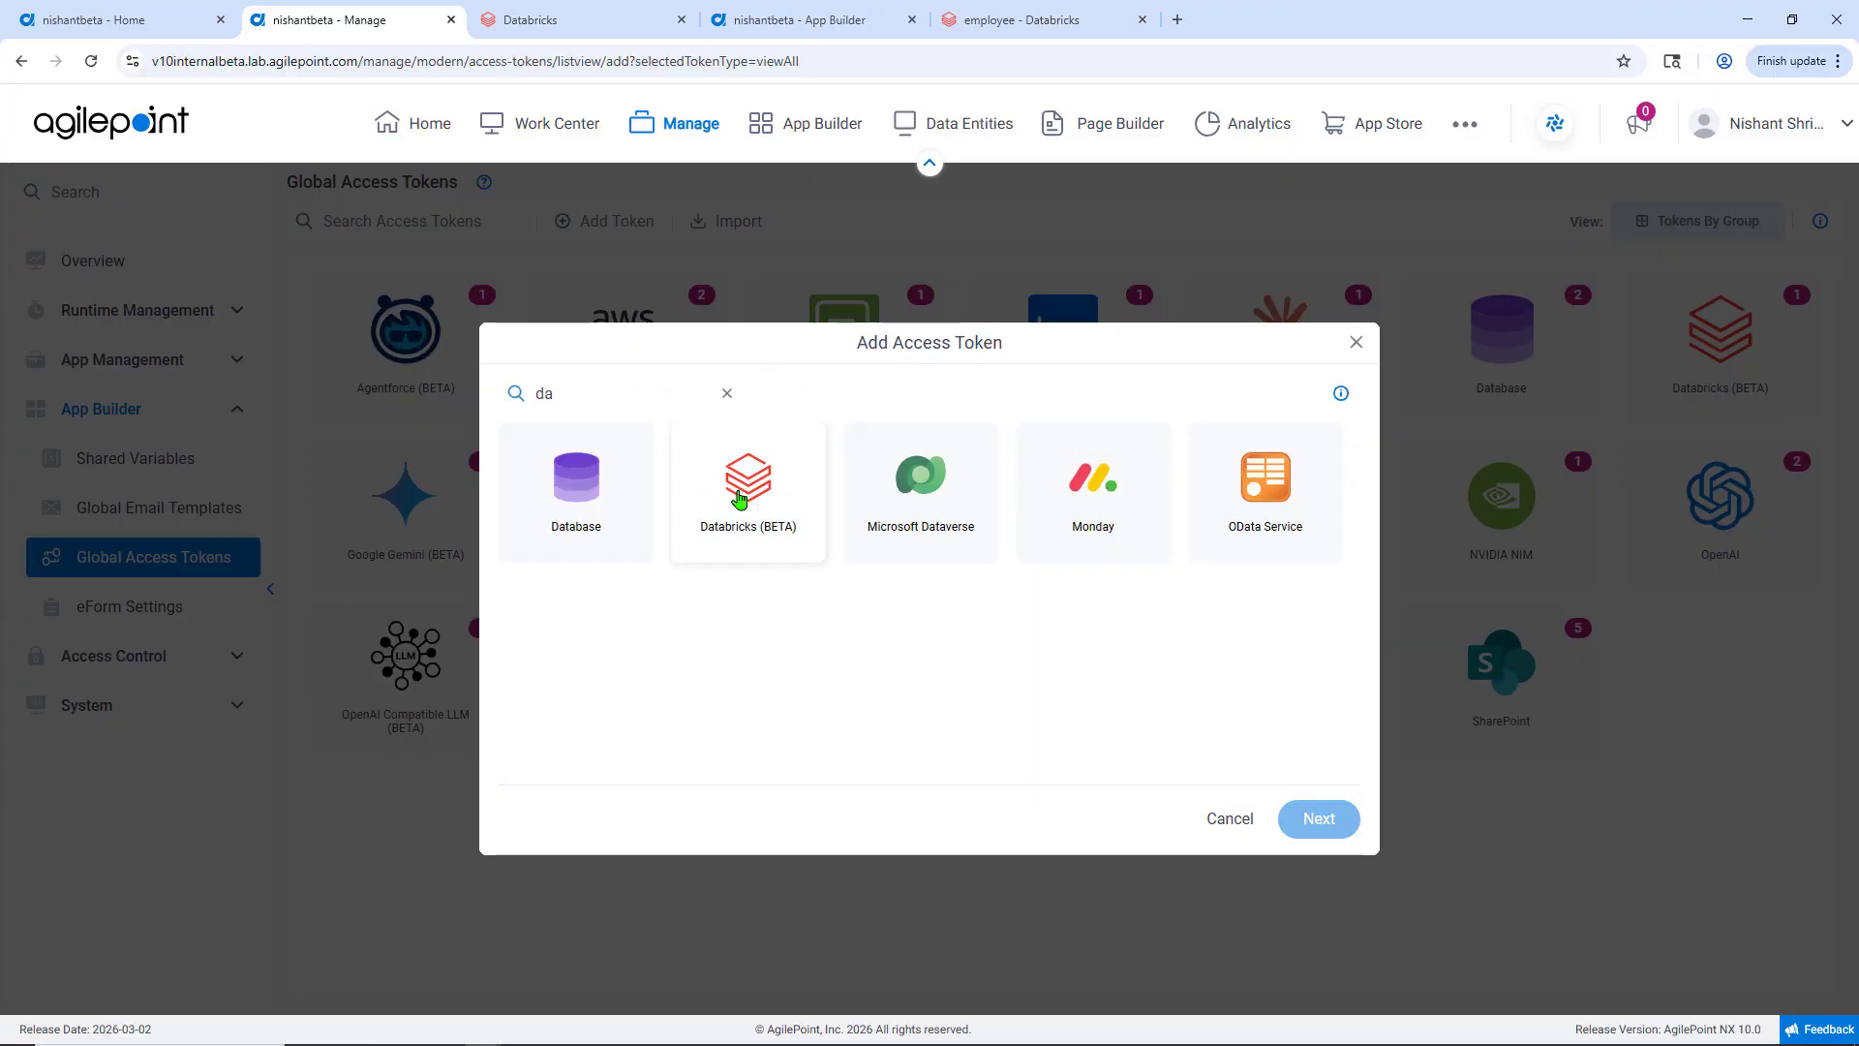
click(739, 498)
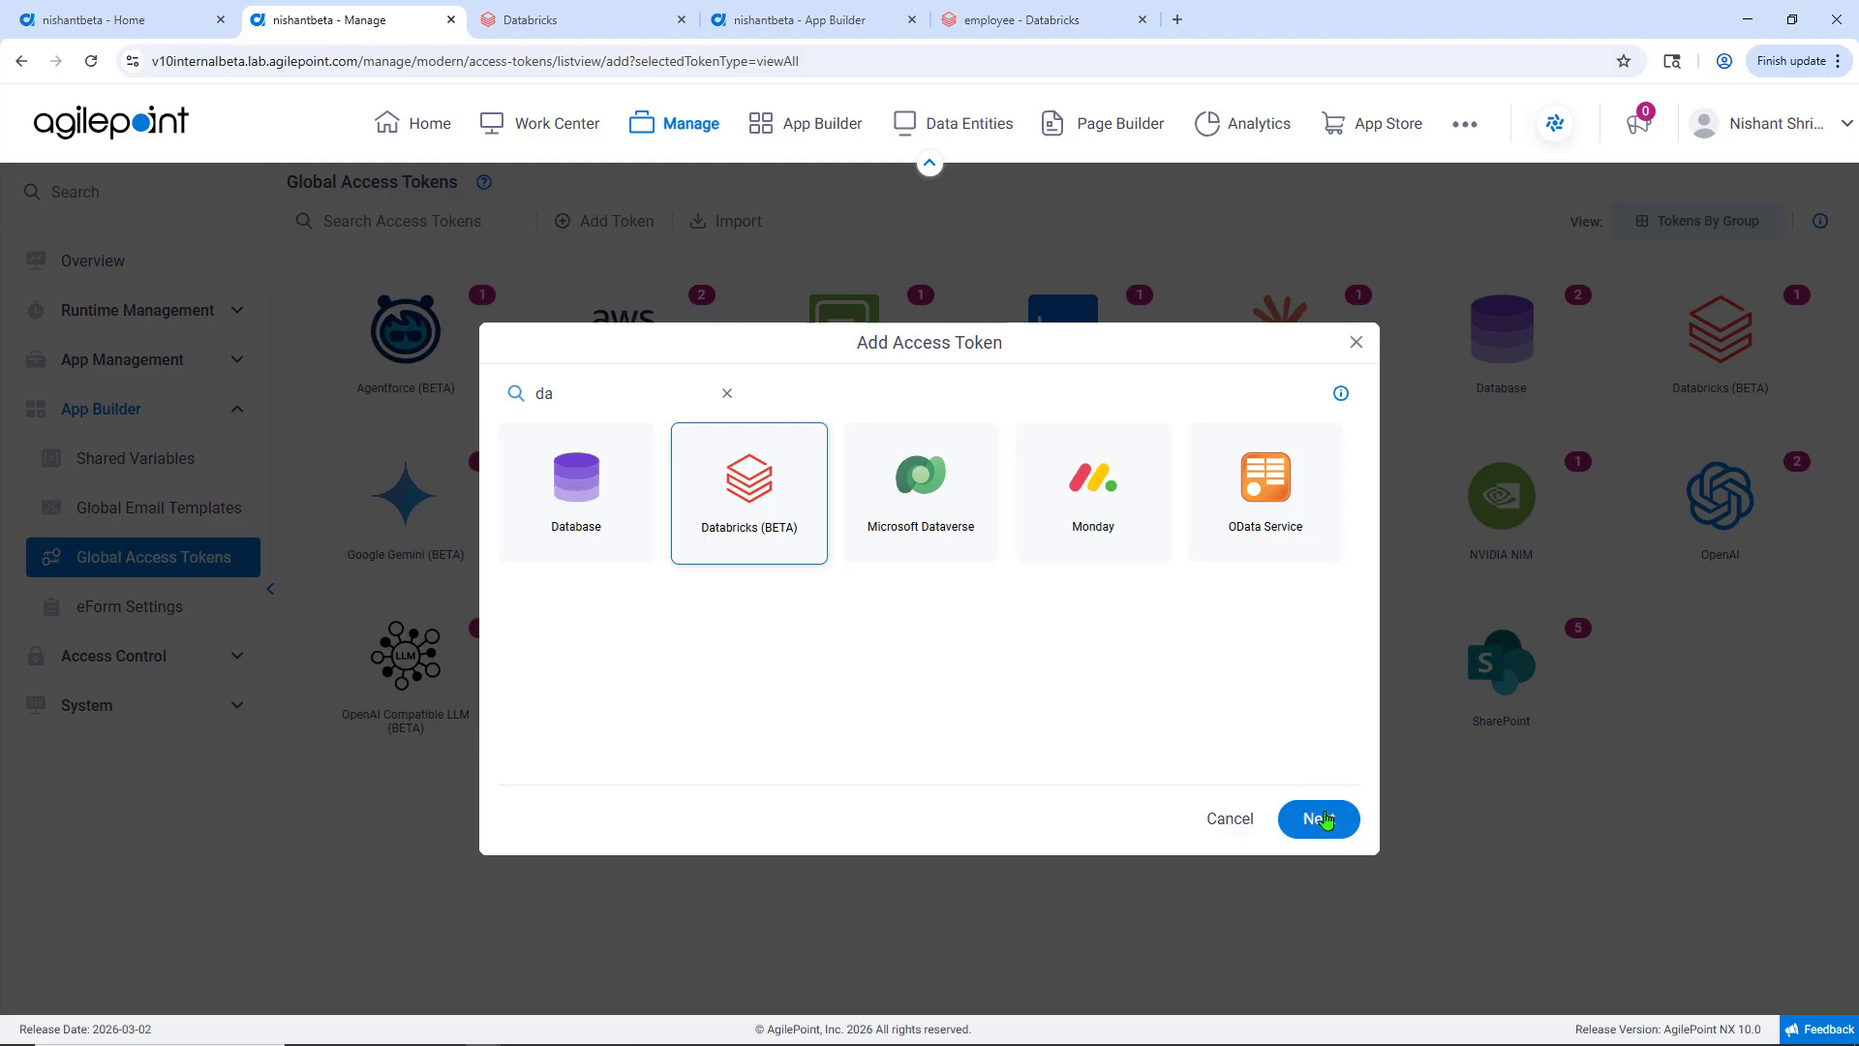
click(1314, 819)
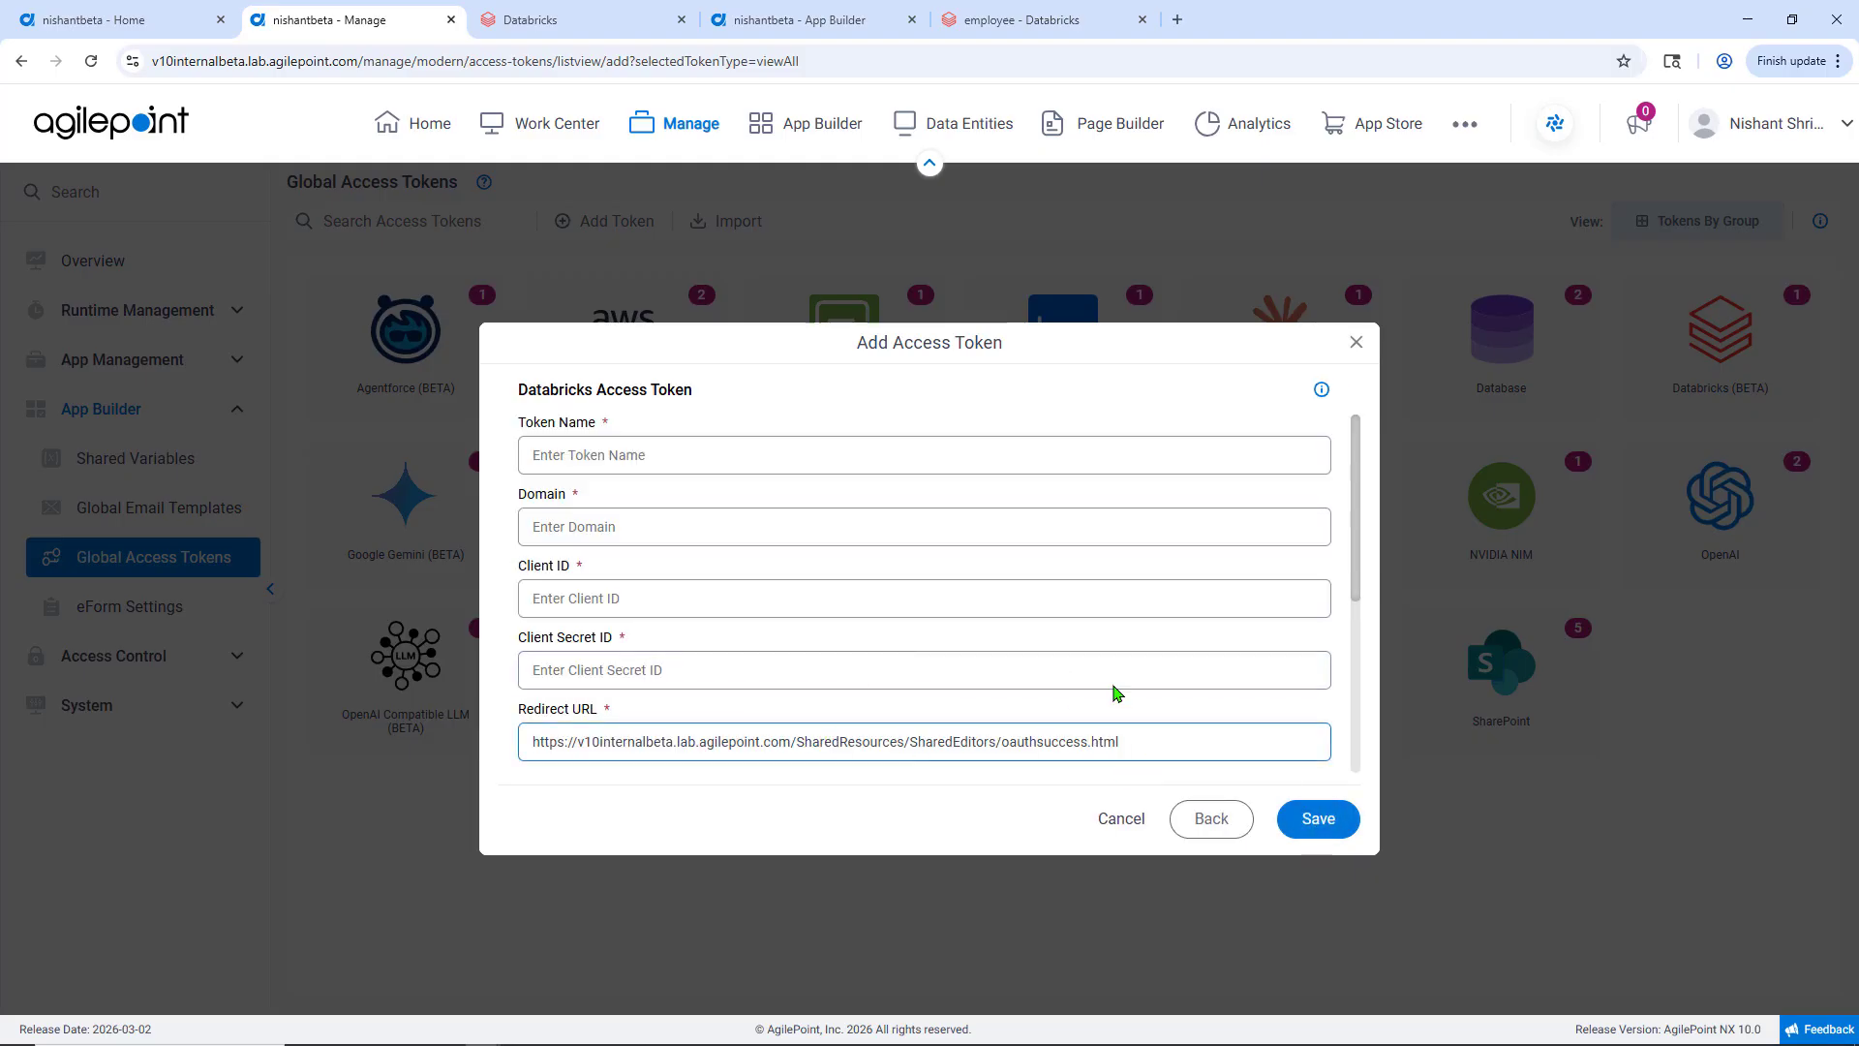
Compare the Databricks connection form with the access token's client and redirect URL fields, and close the token form without saving
click(572, 20)
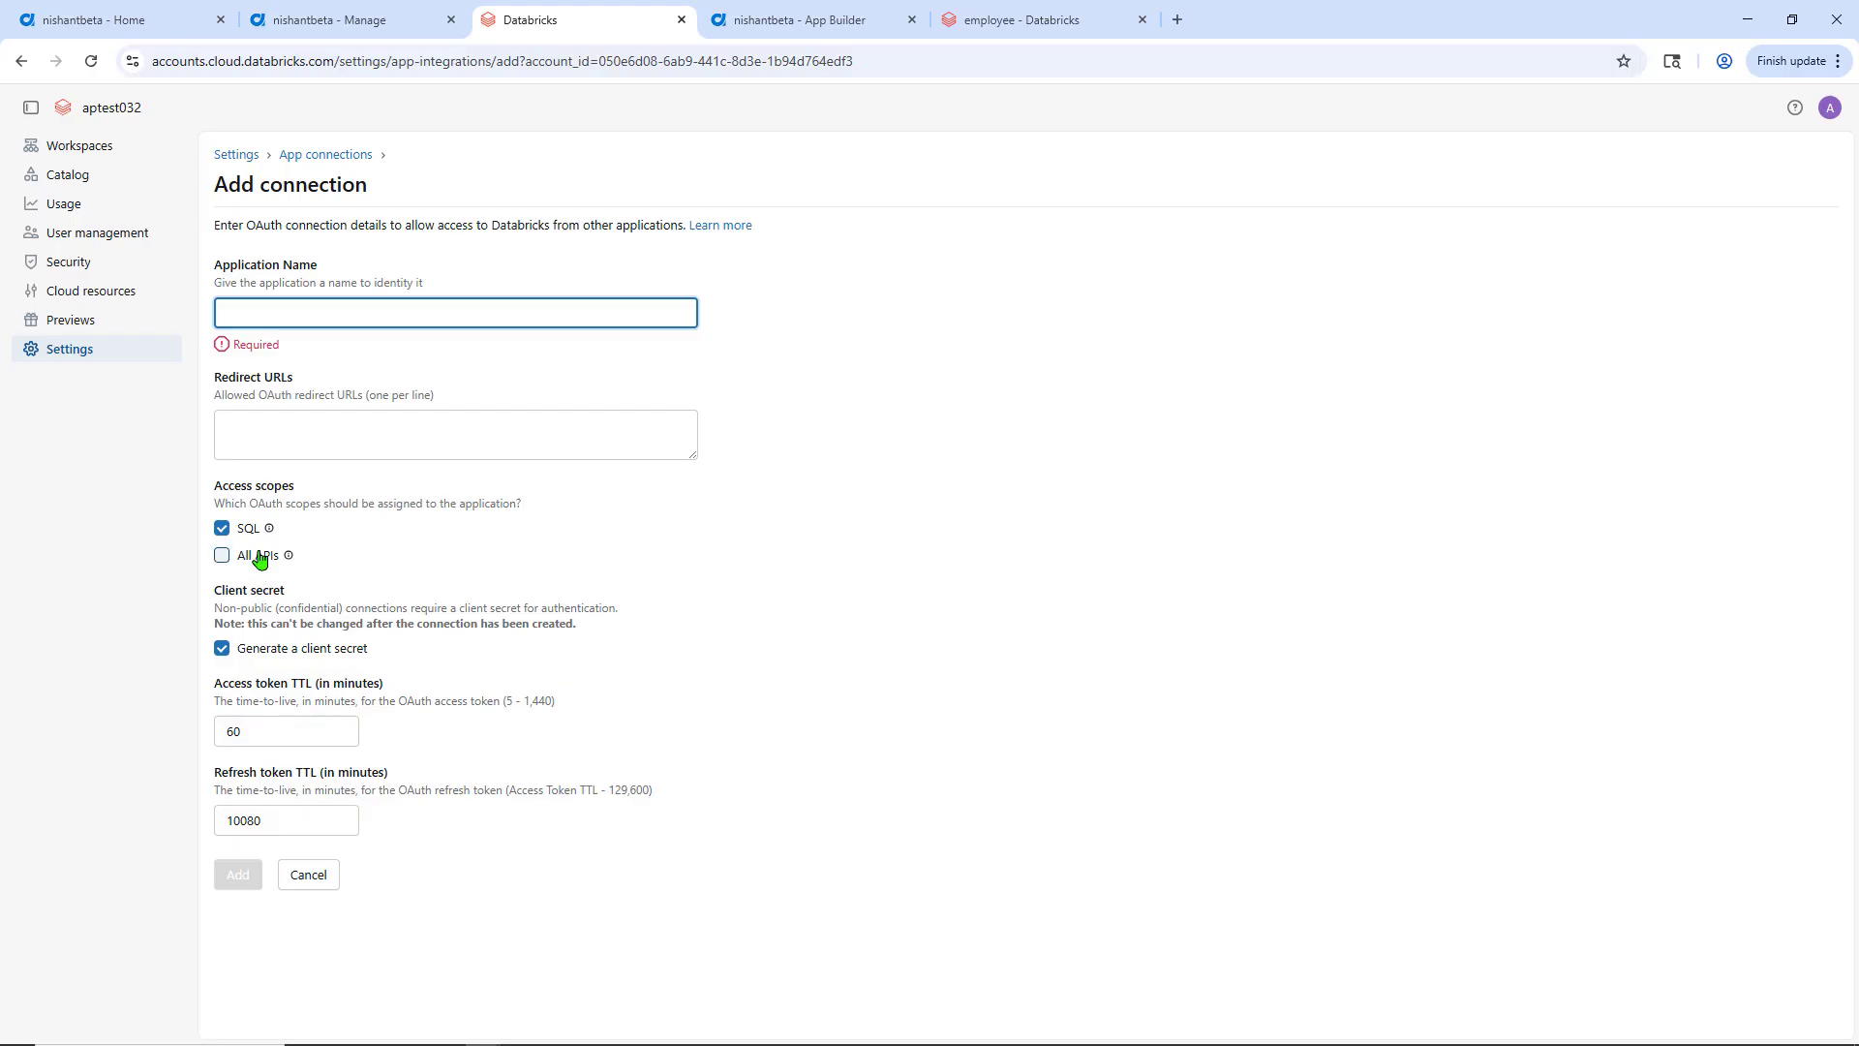
click(420, 26)
click(605, 602)
click(655, 651)
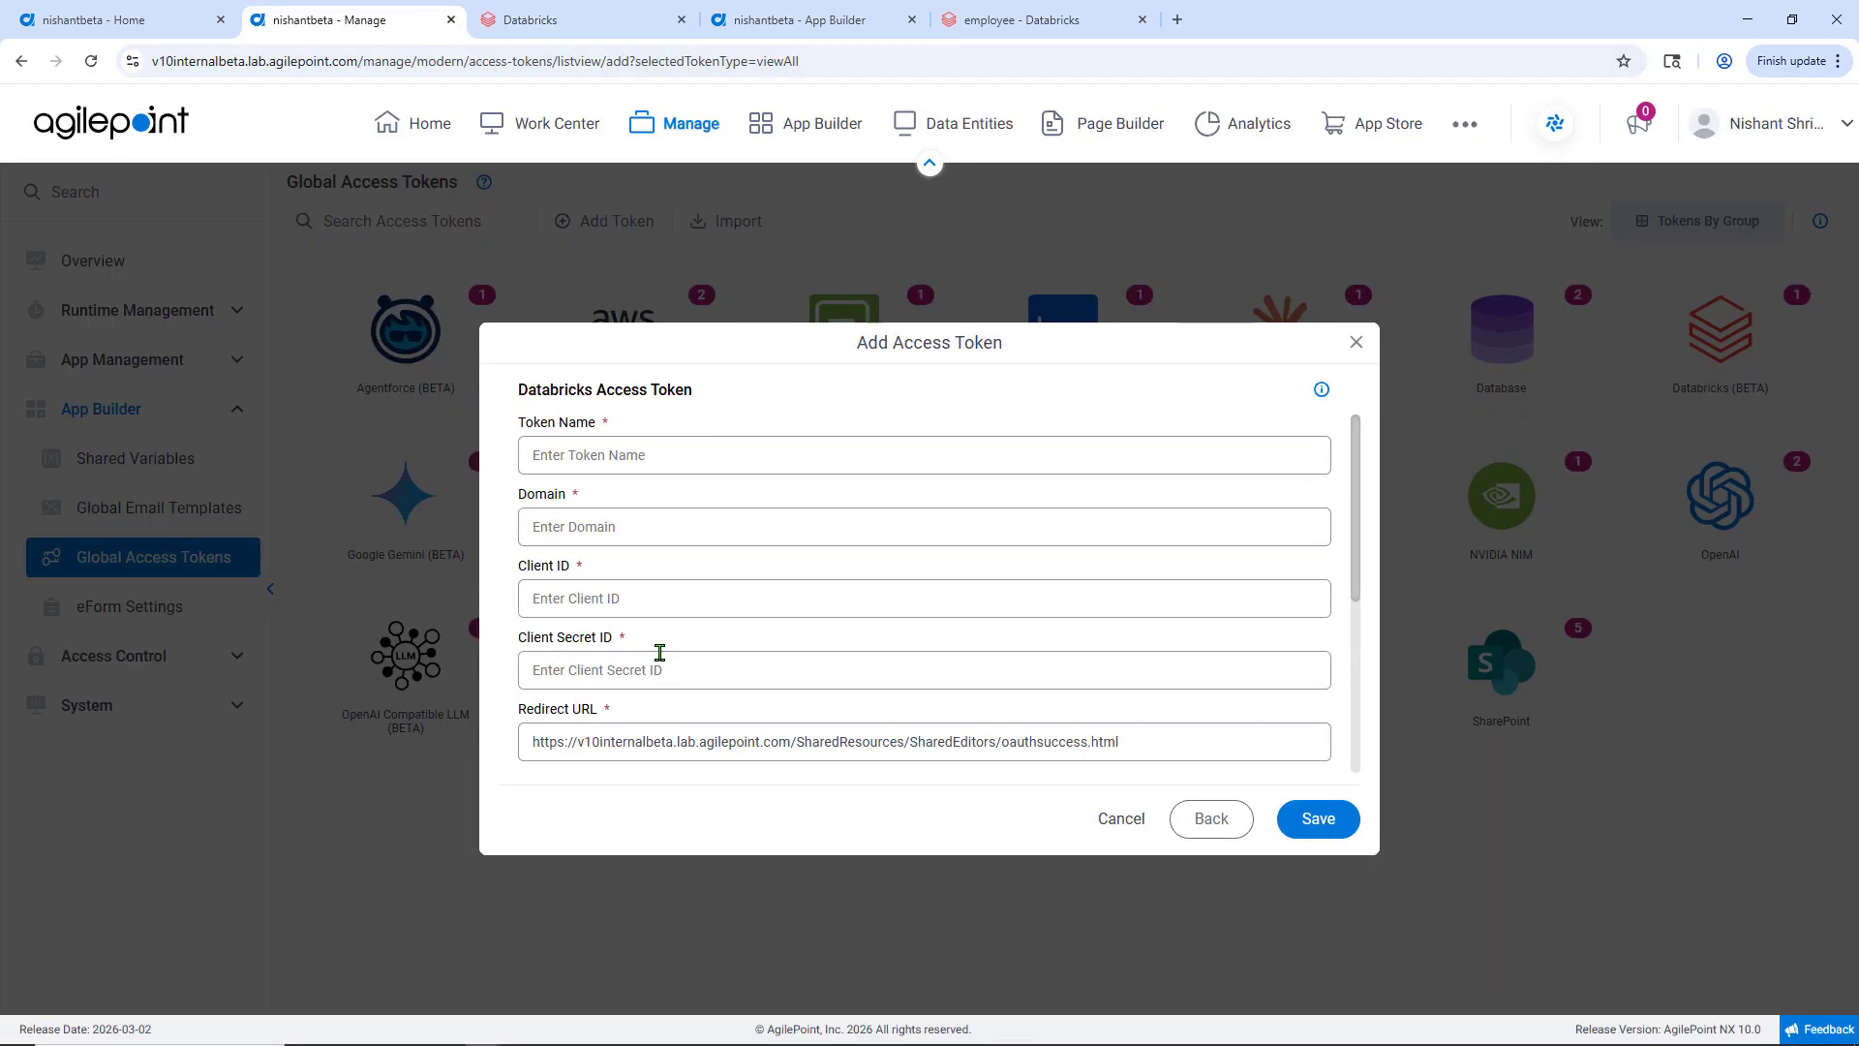
scroll(655, 652, down, 1)
click(660, 656)
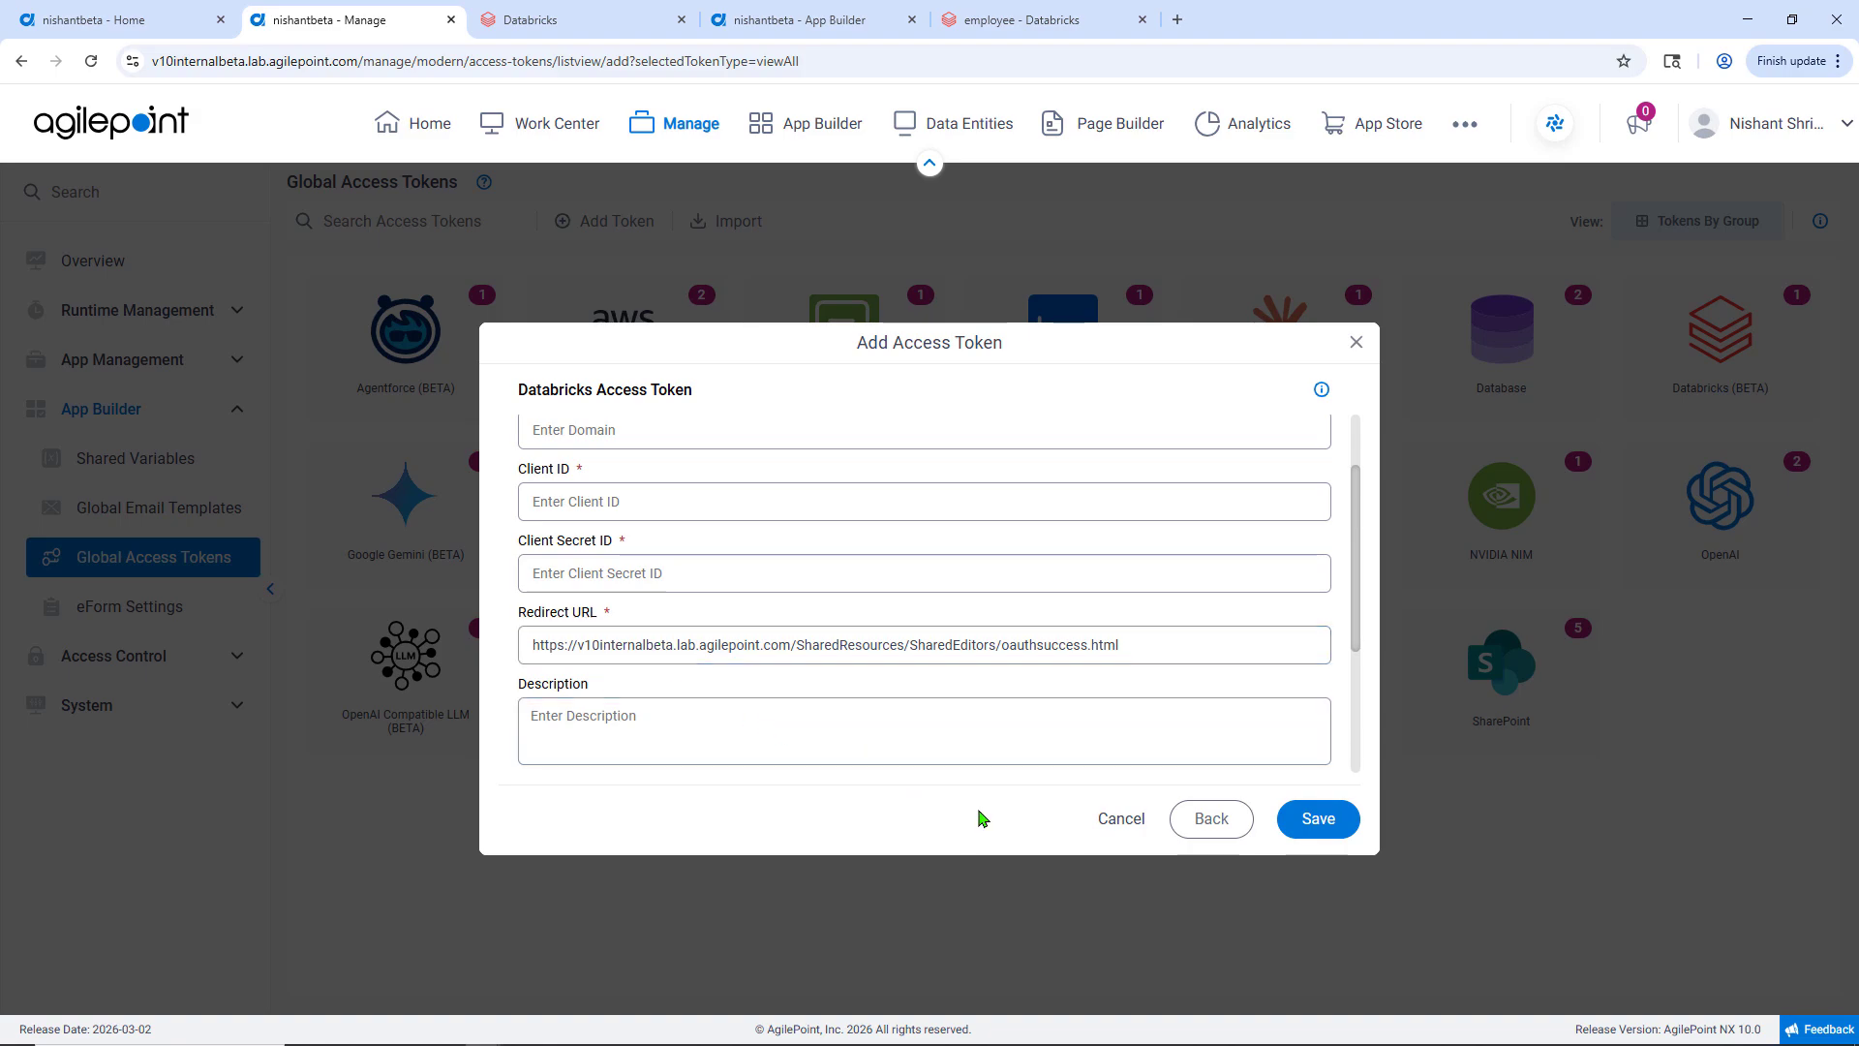
click(1120, 820)
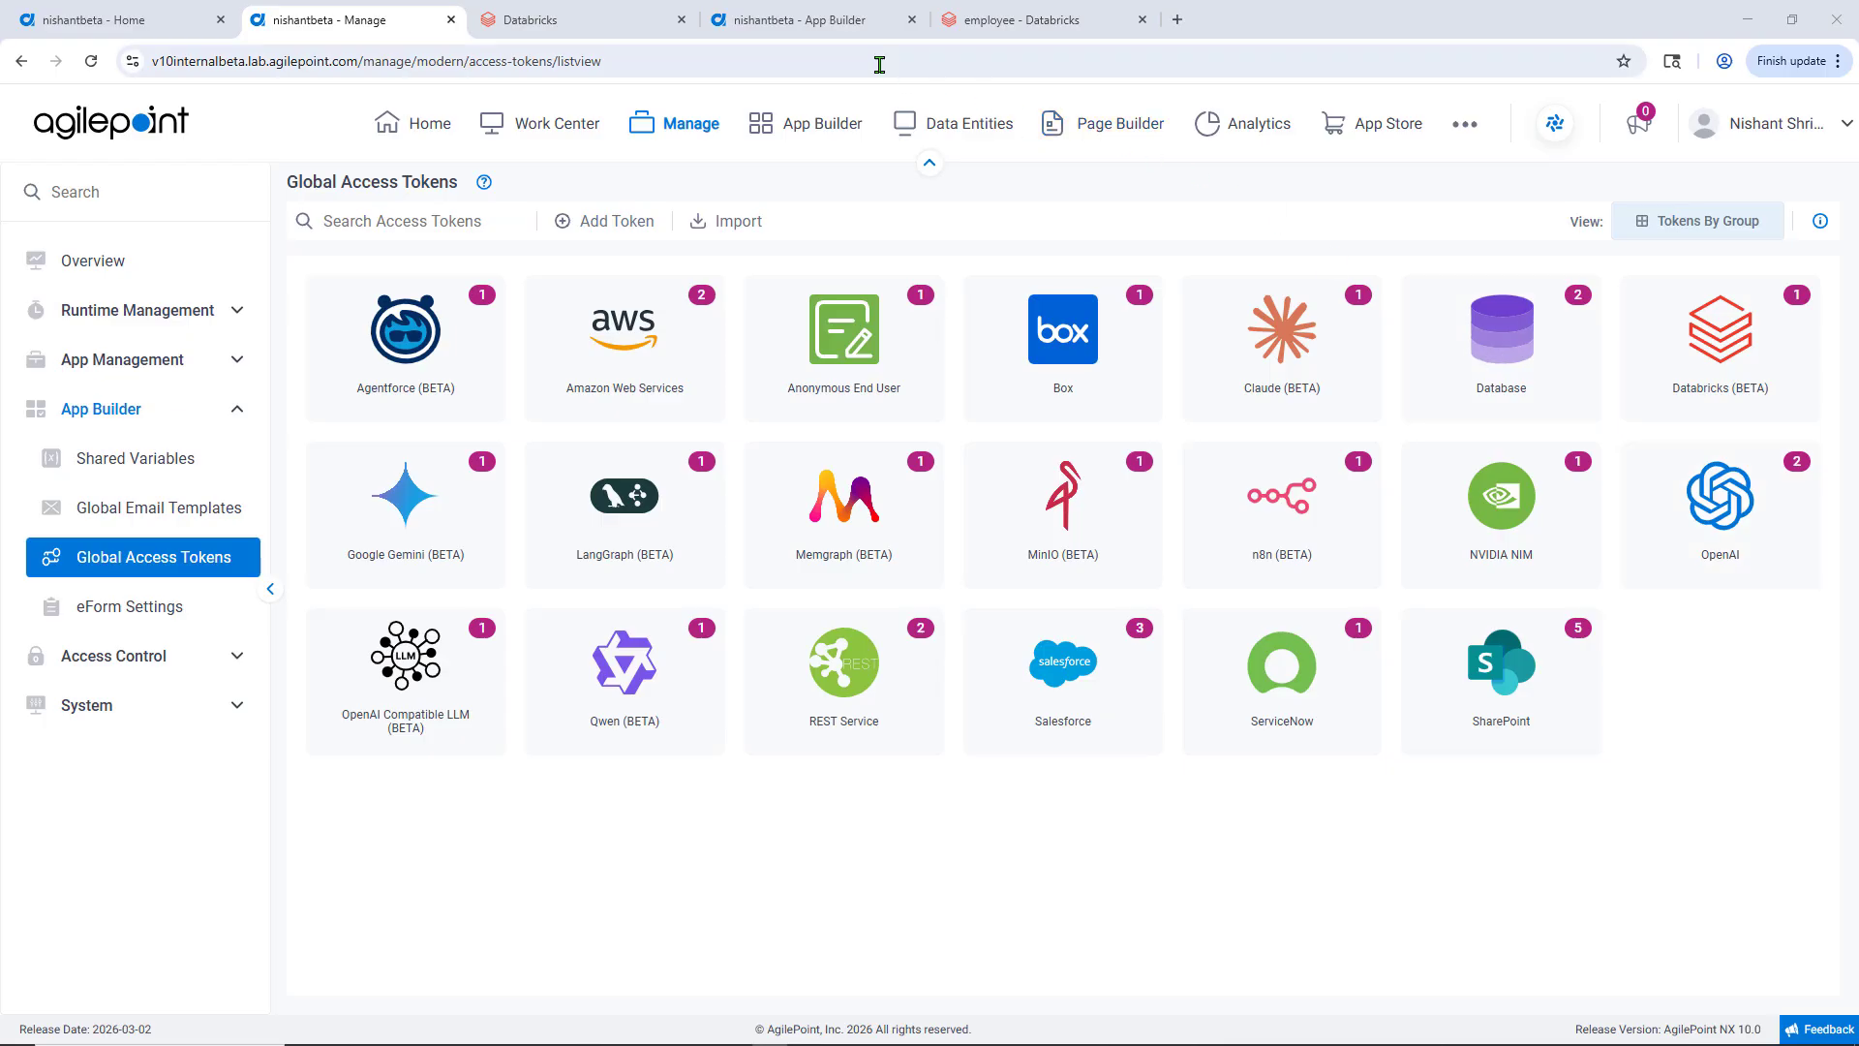
View the Databricks Demo process in AgilePoint App Builder and the sample data of the employee table in Databricks
click(839, 29)
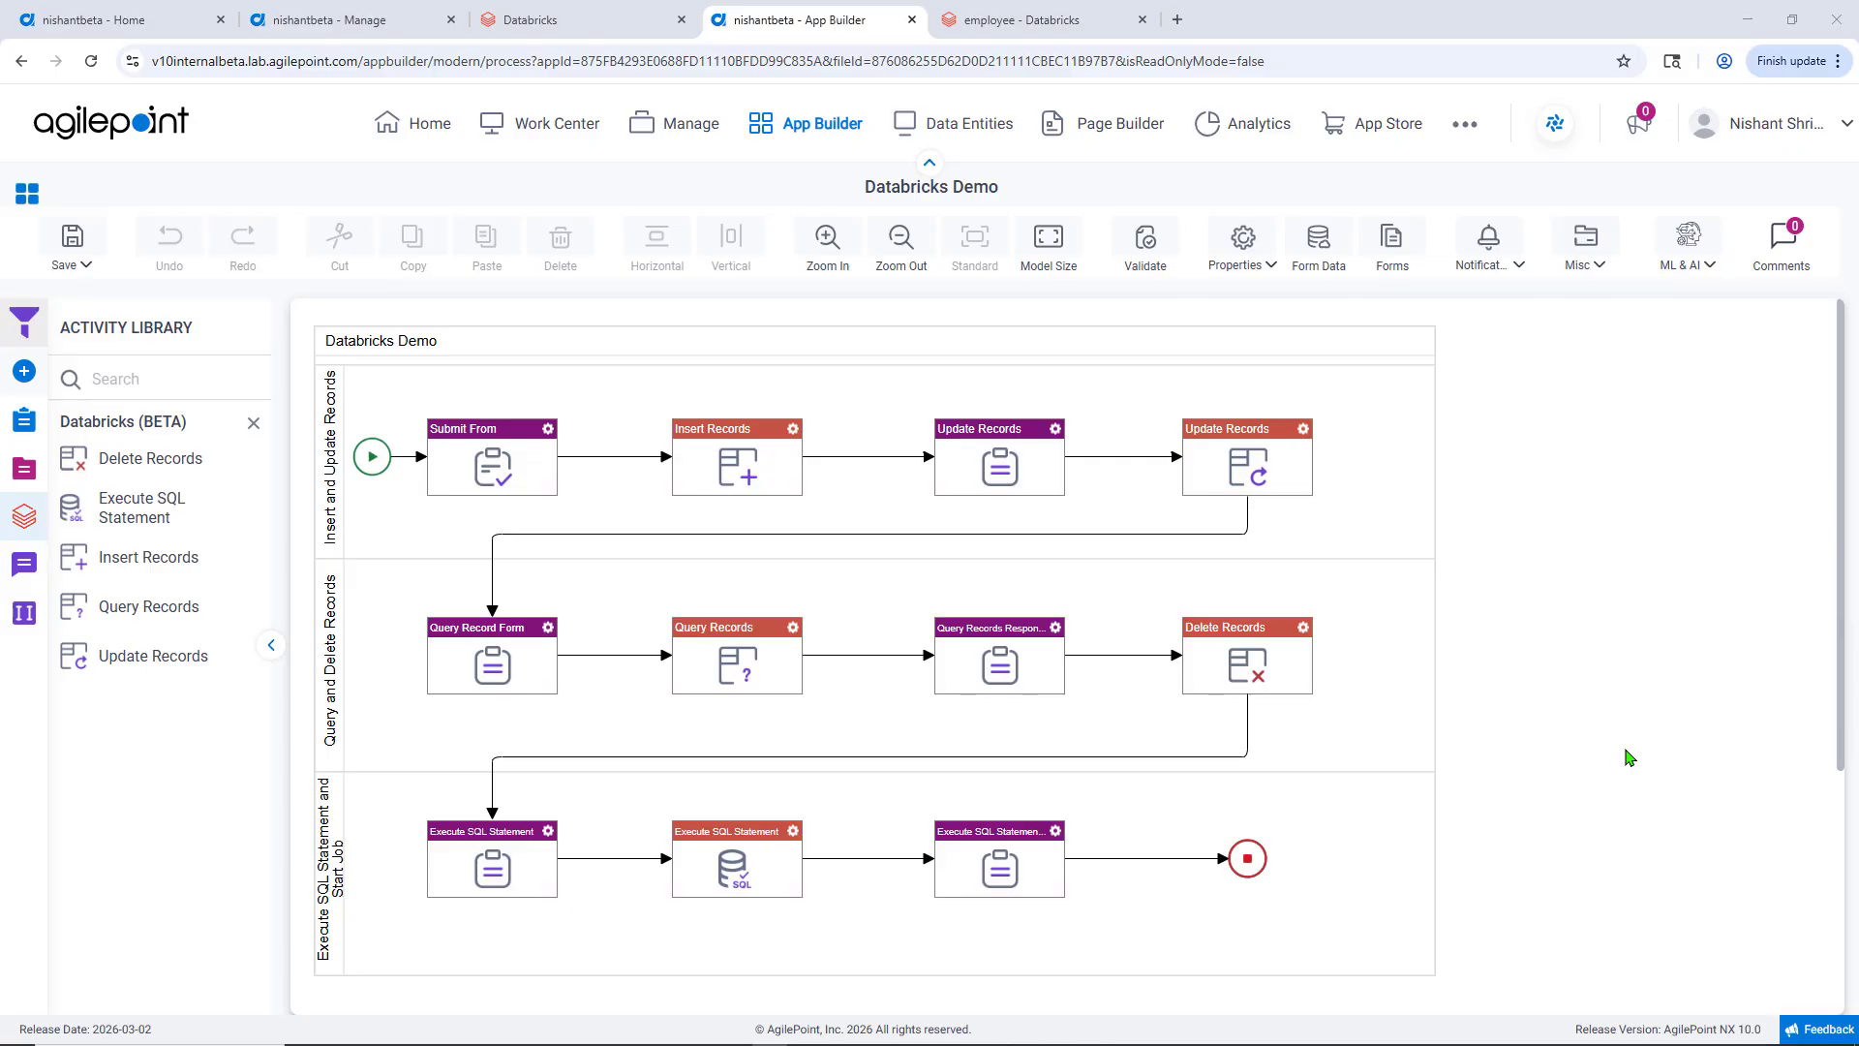
click(1034, 21)
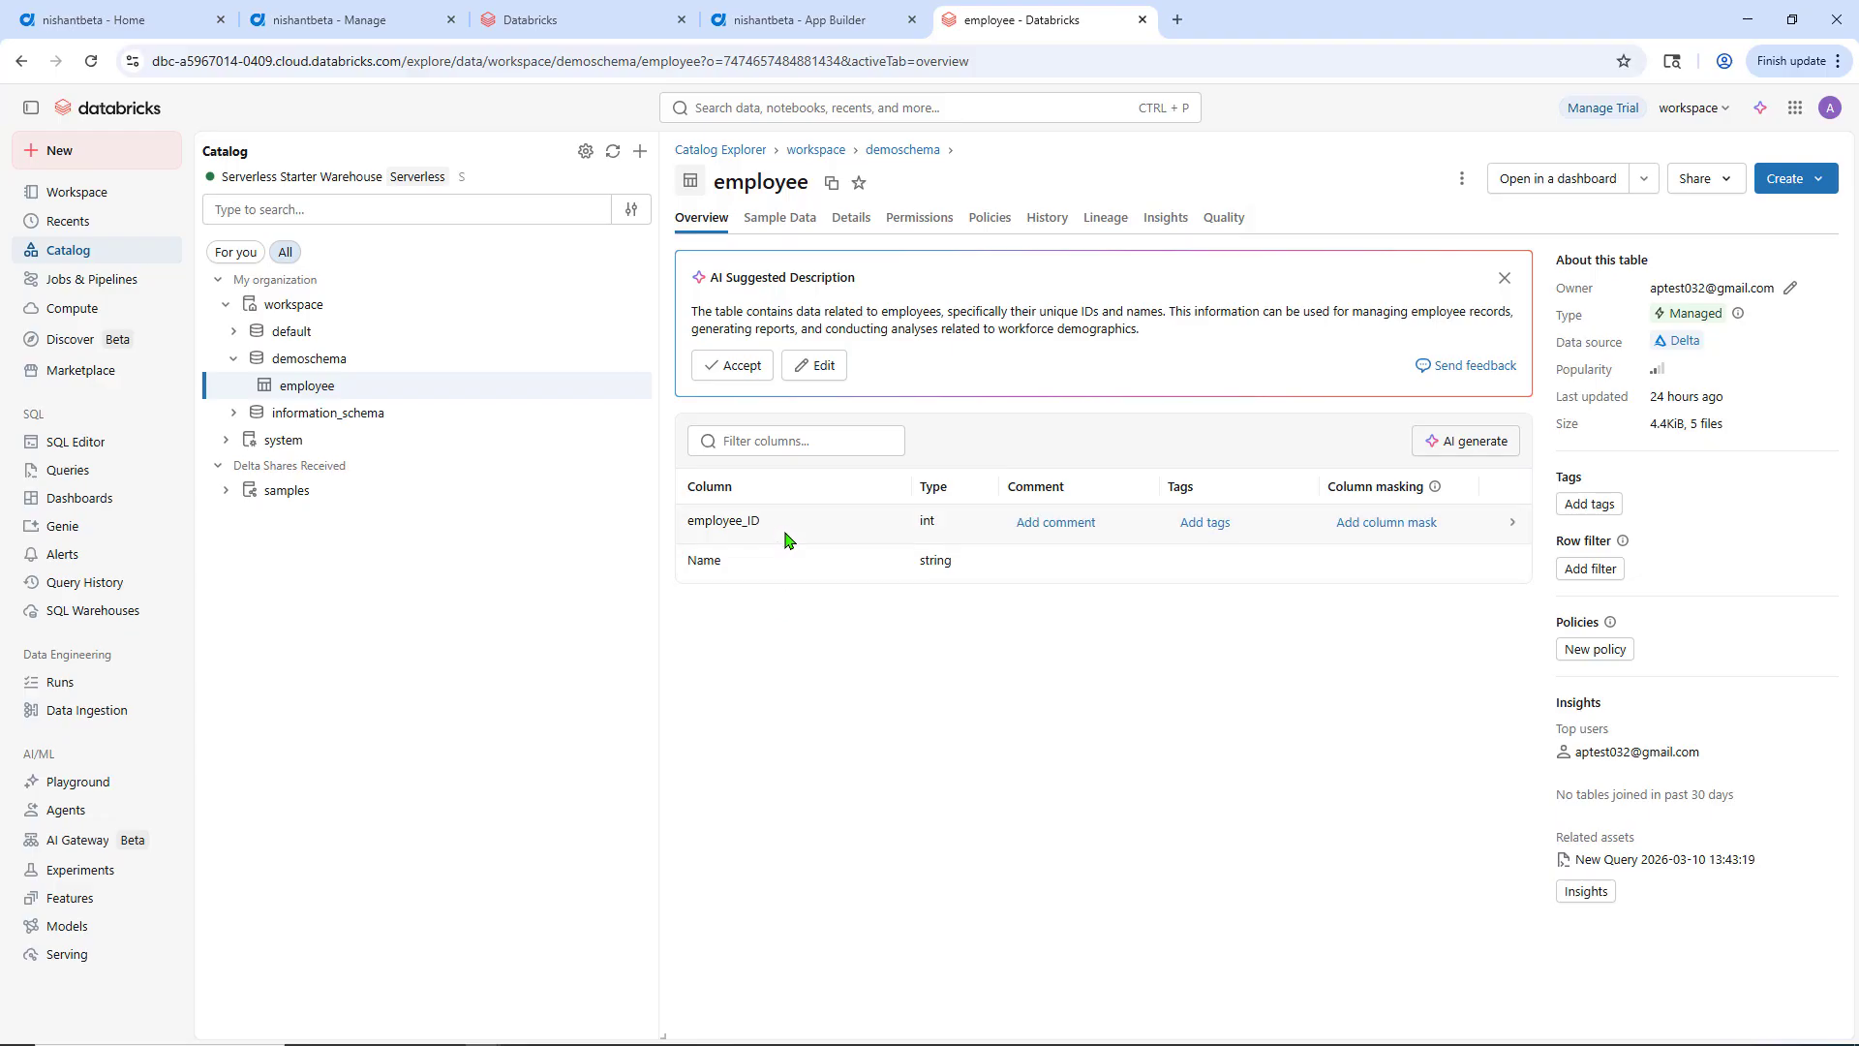
click(783, 221)
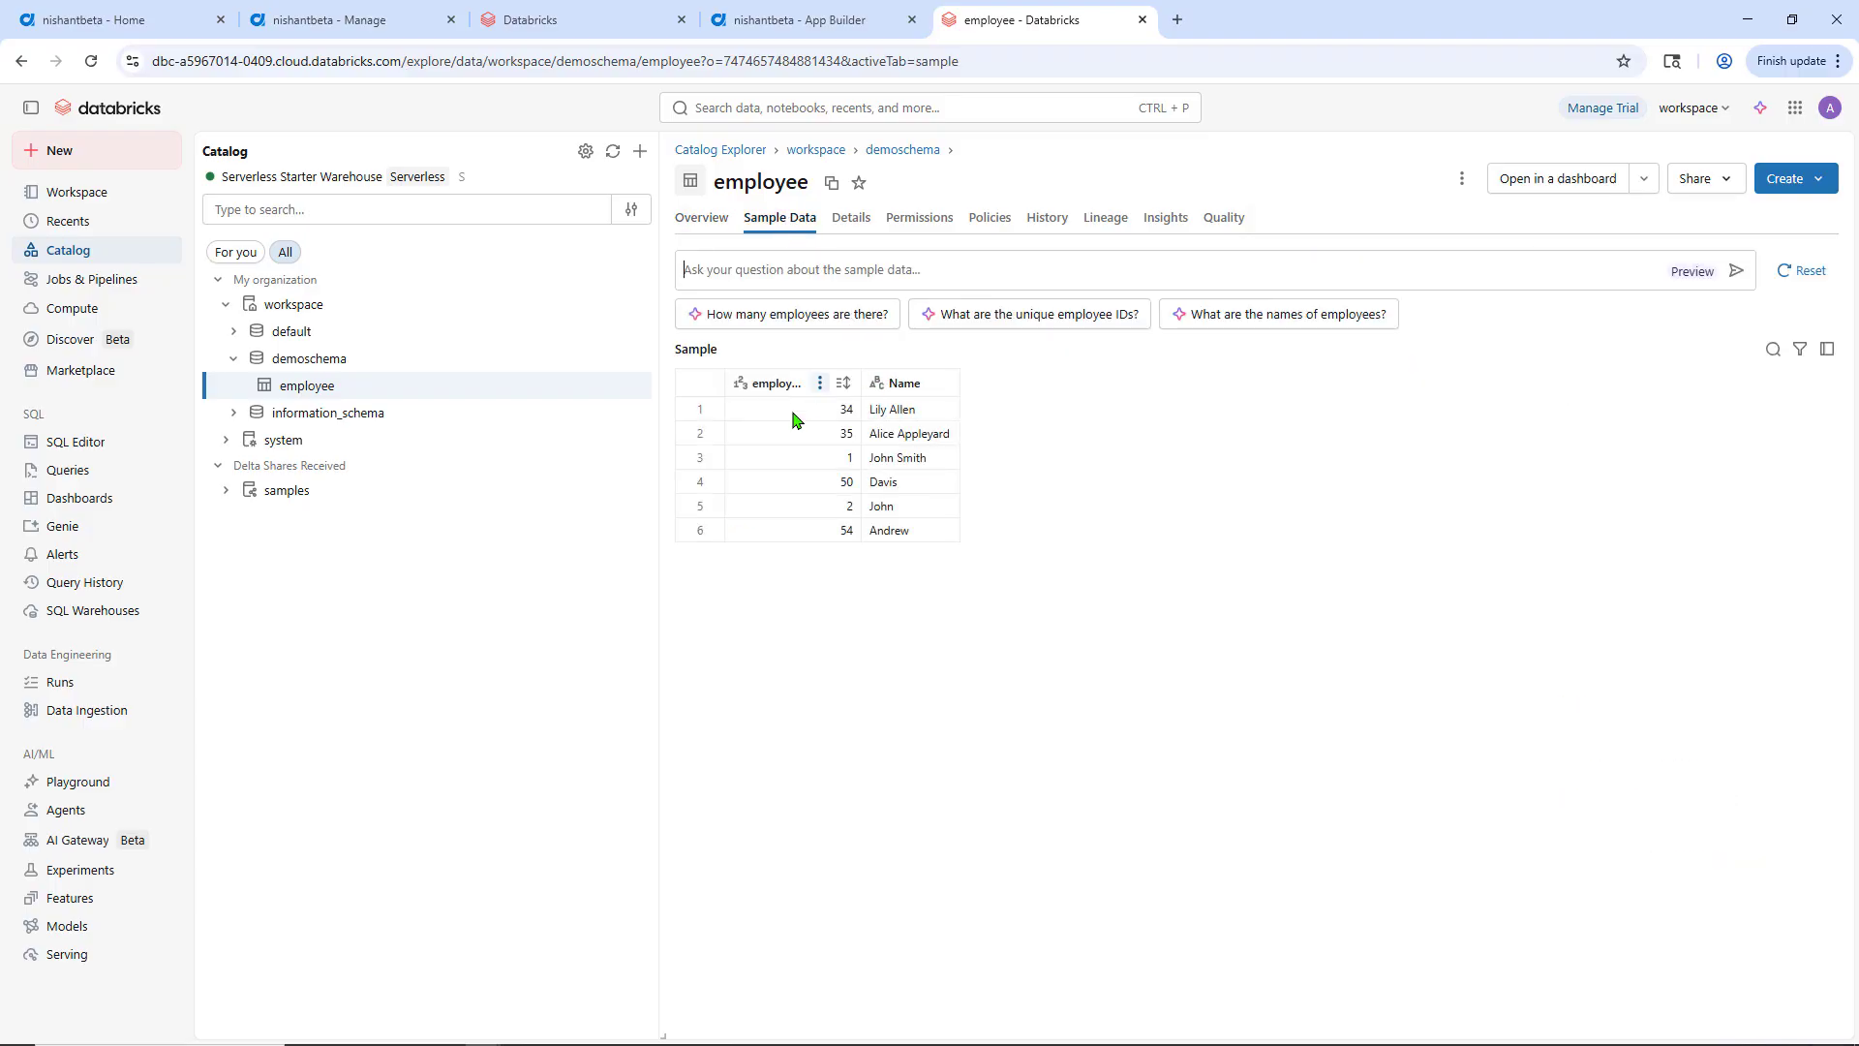
Return to the Databricks Demo process and review the Insert Records activity's configuration and request mapping
click(826, 27)
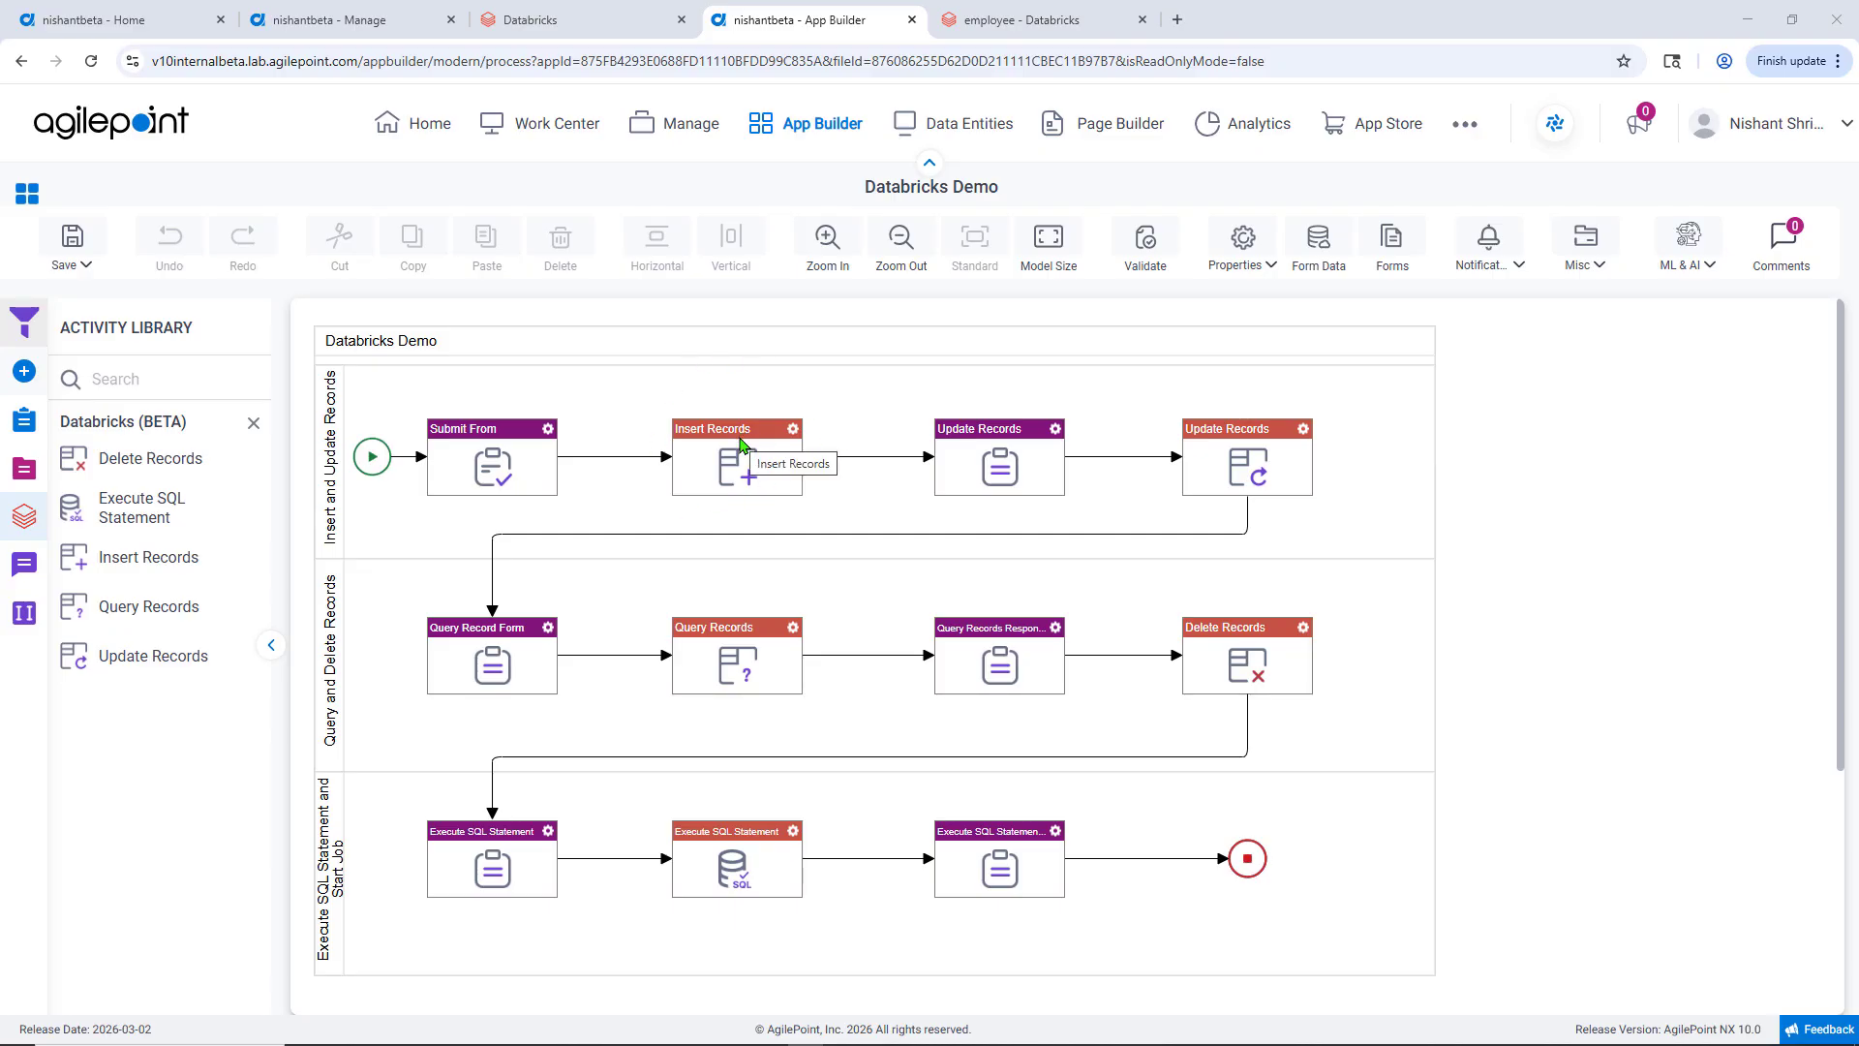
double_click(740, 443)
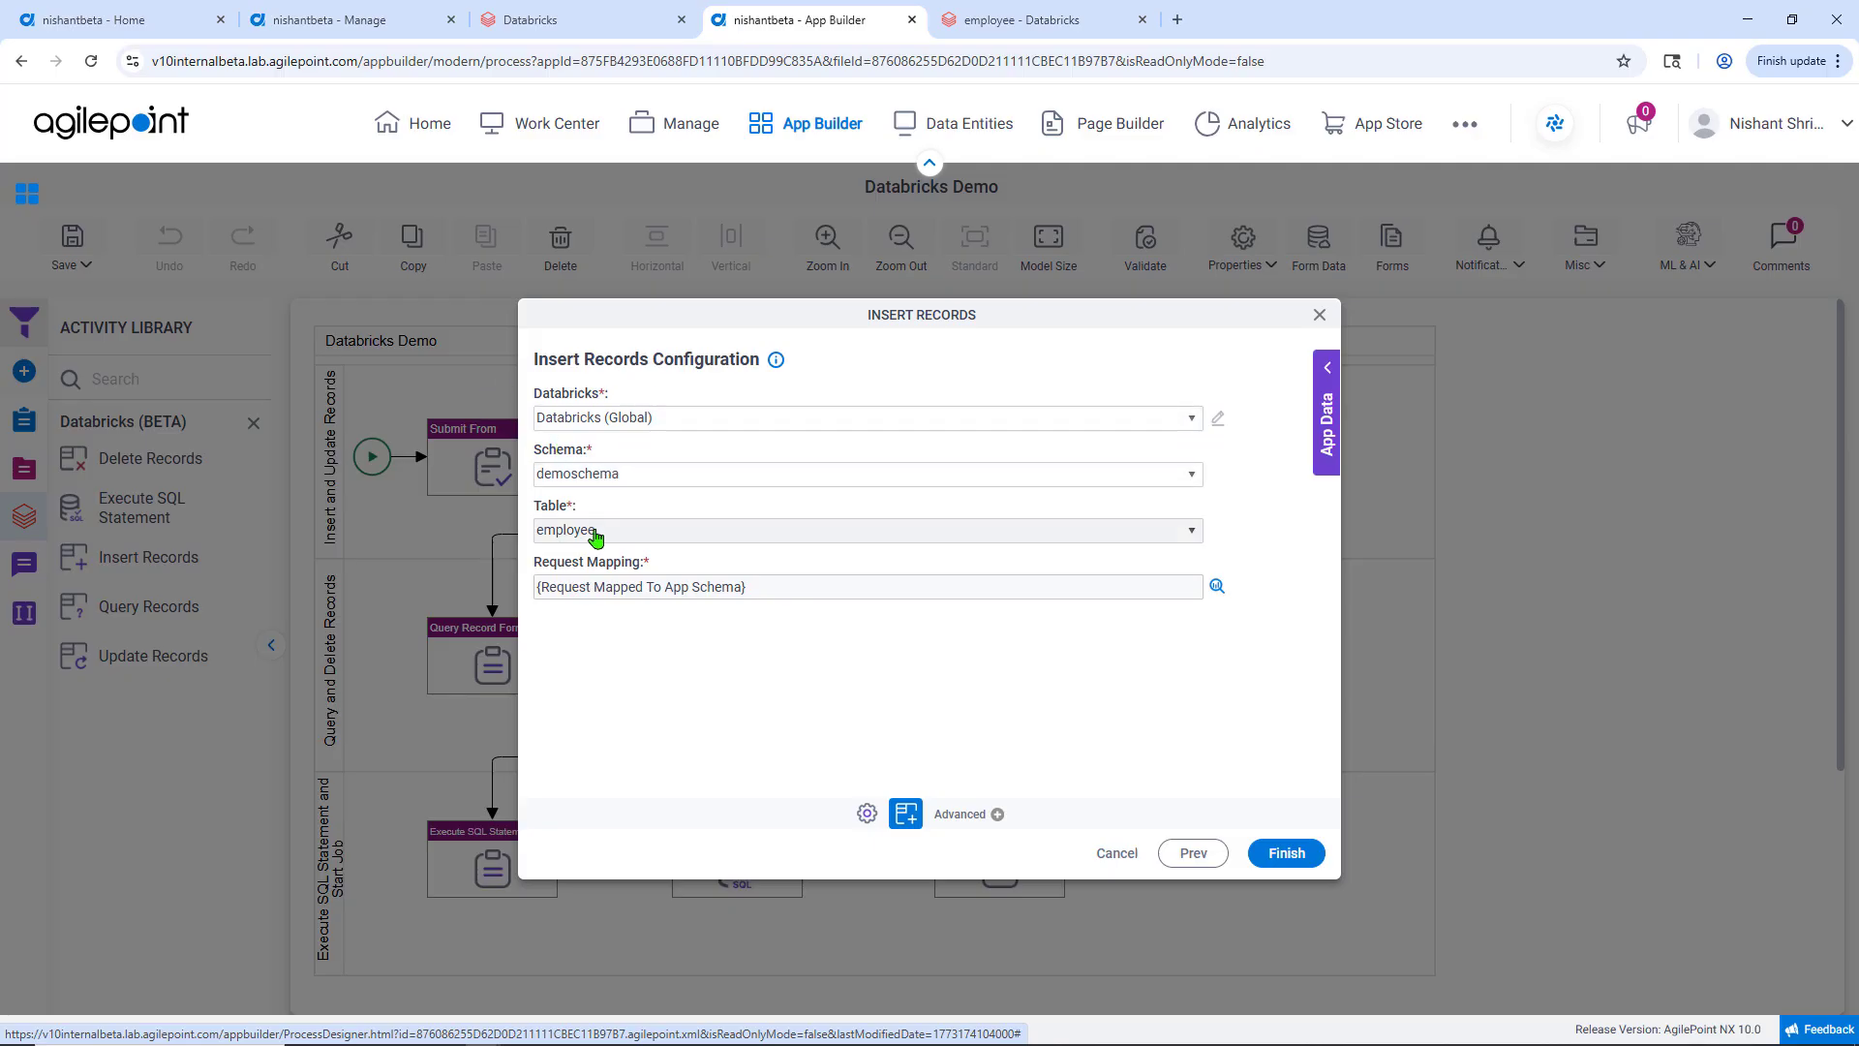
click(1216, 587)
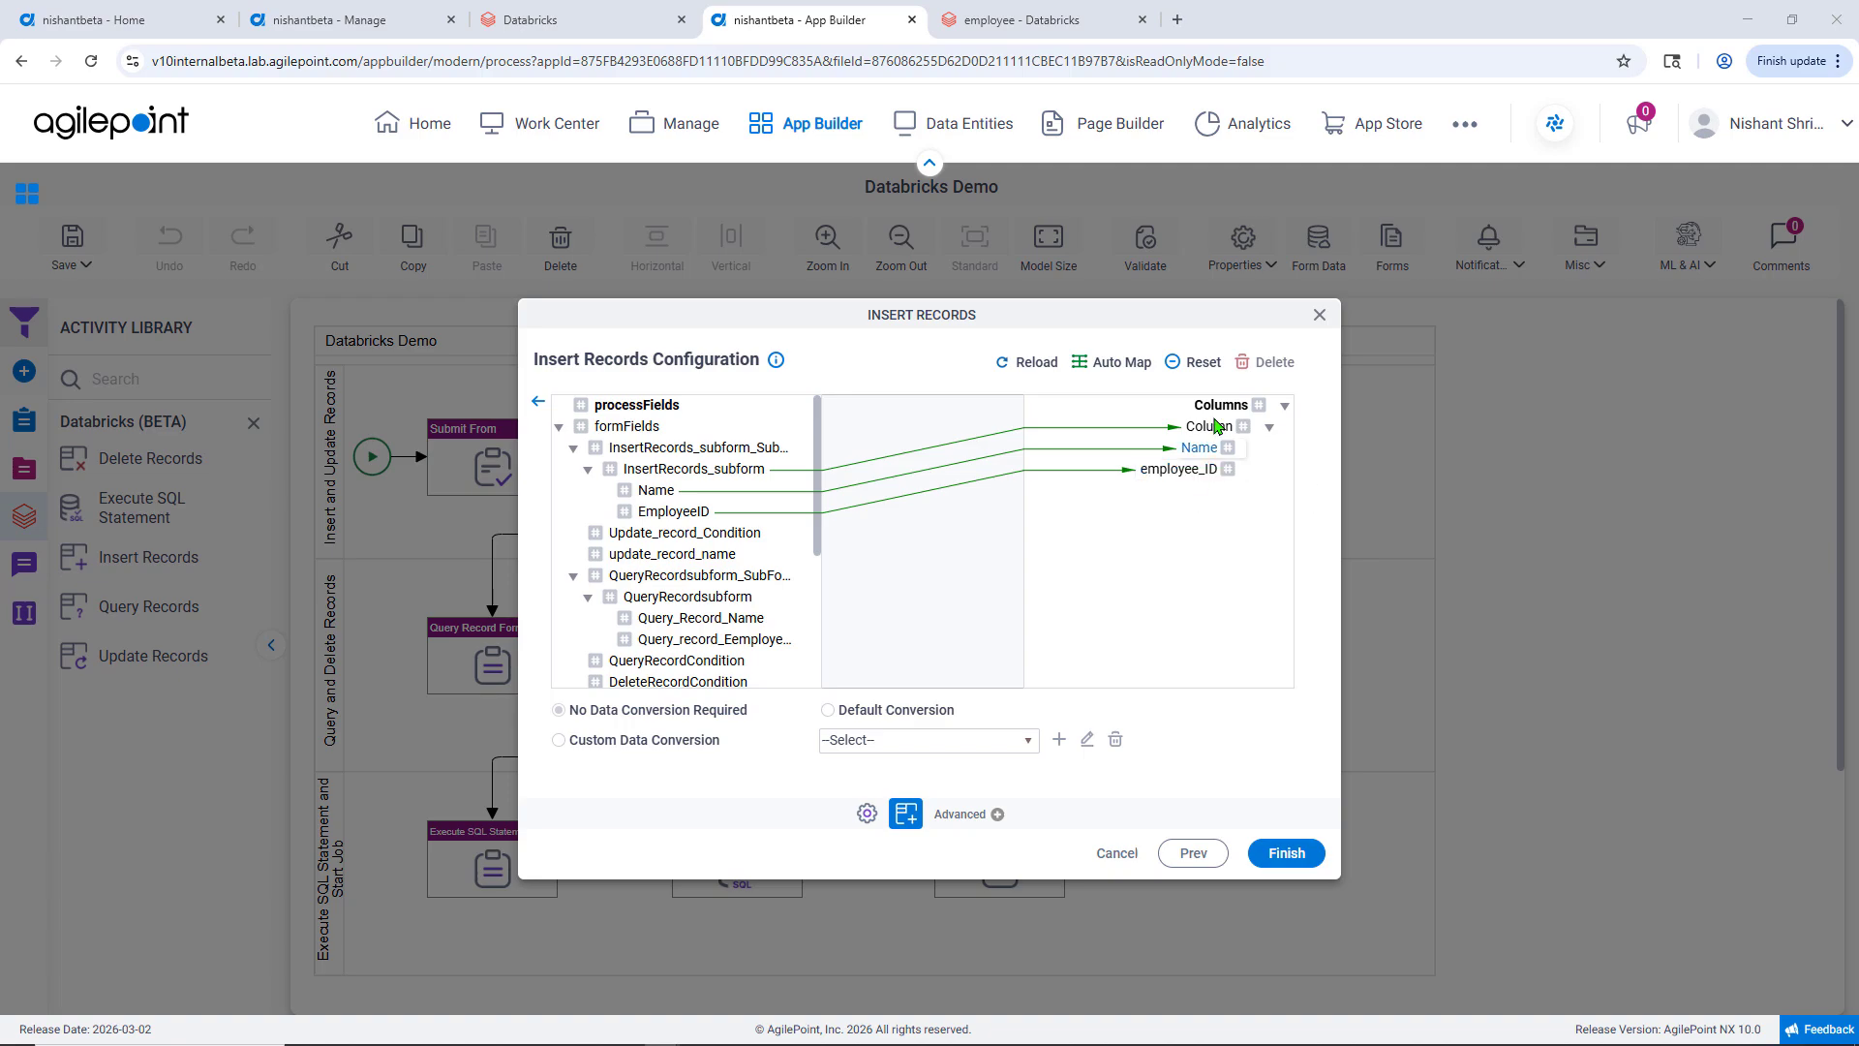
click(1320, 316)
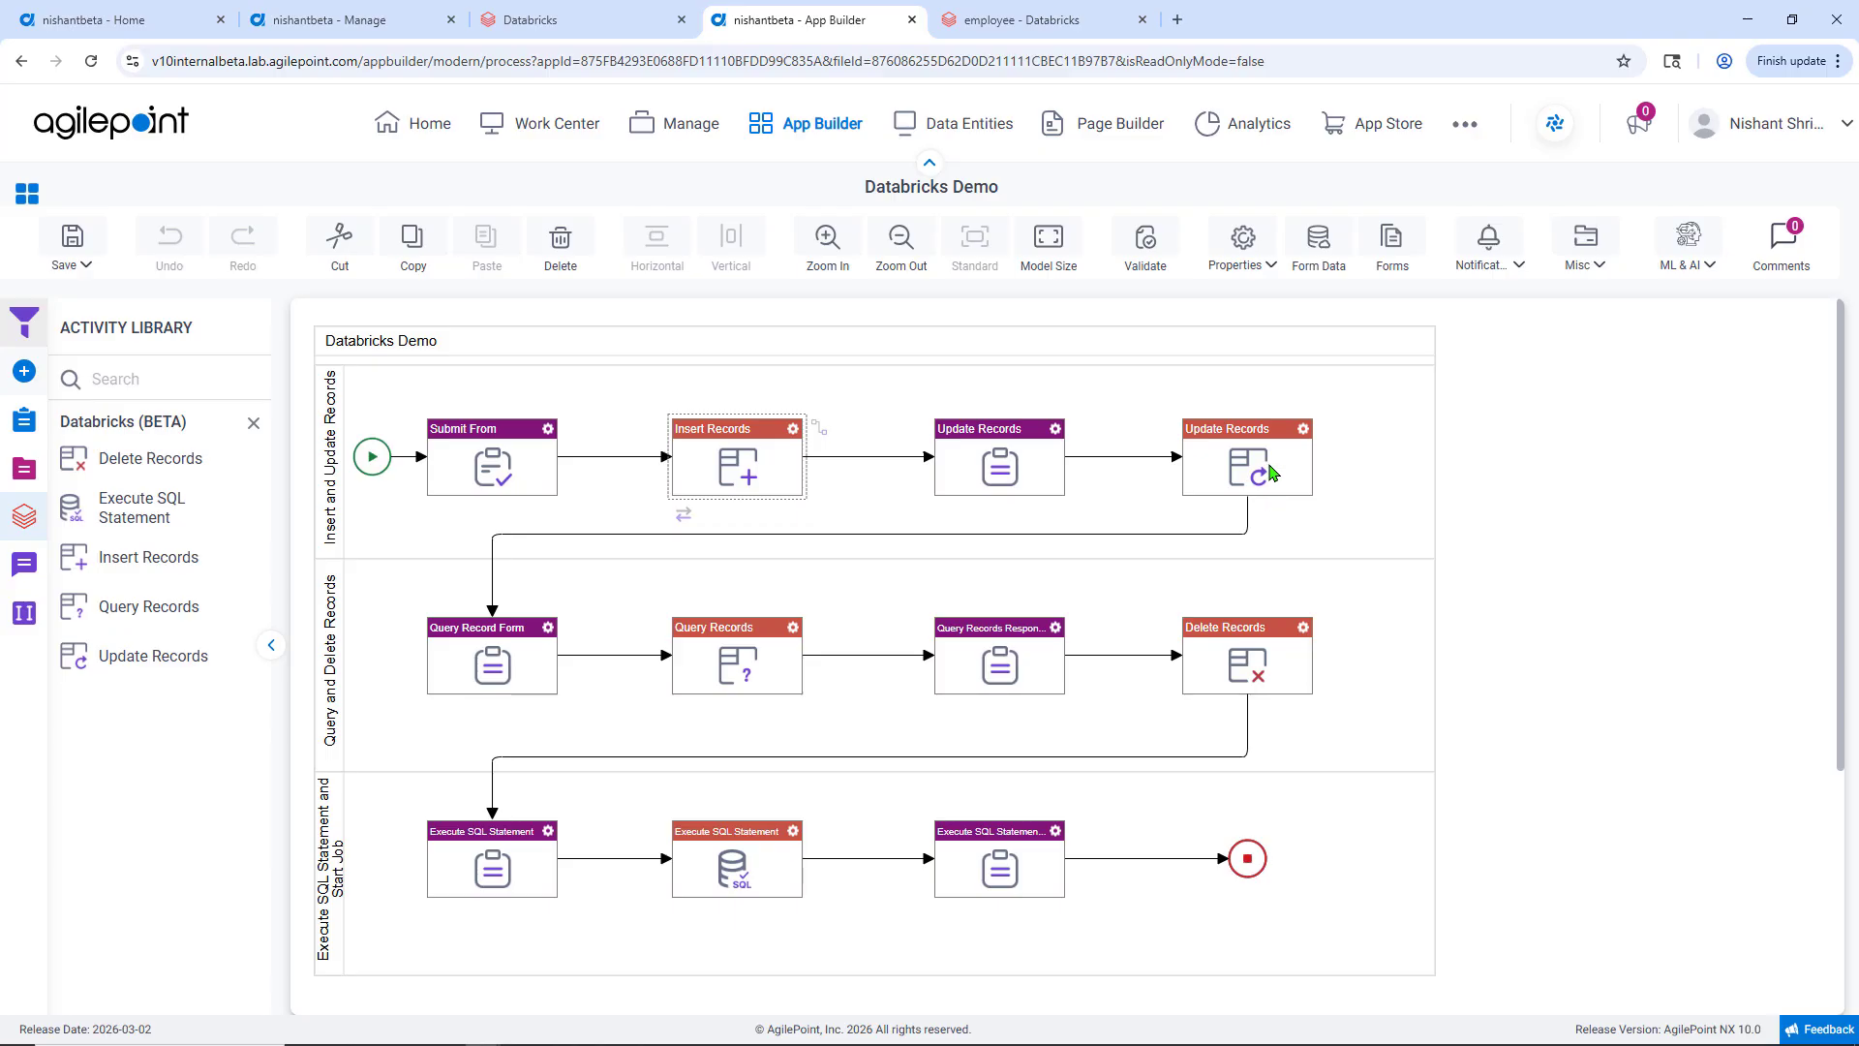
Review the Databricks Update Records activity's request mapping and SQL condition, and finish its configuration unchanged
double_click(1218, 462)
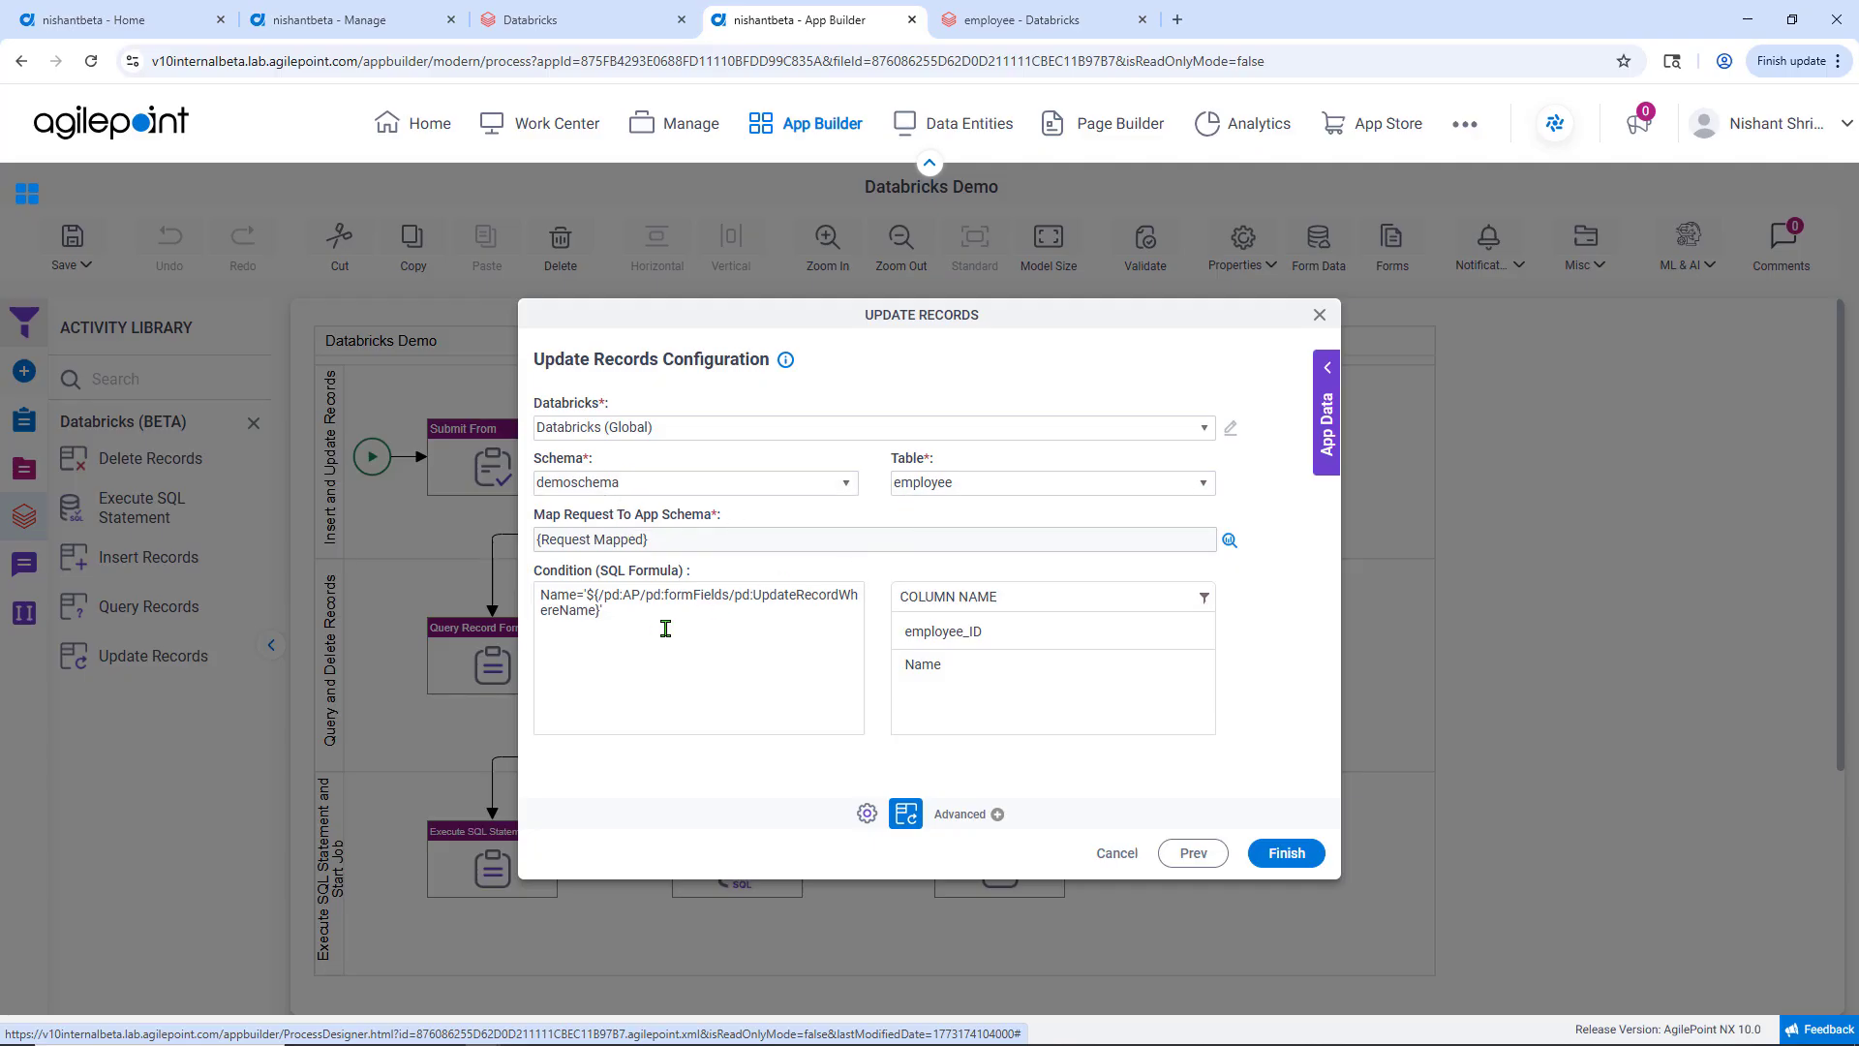
click(1229, 540)
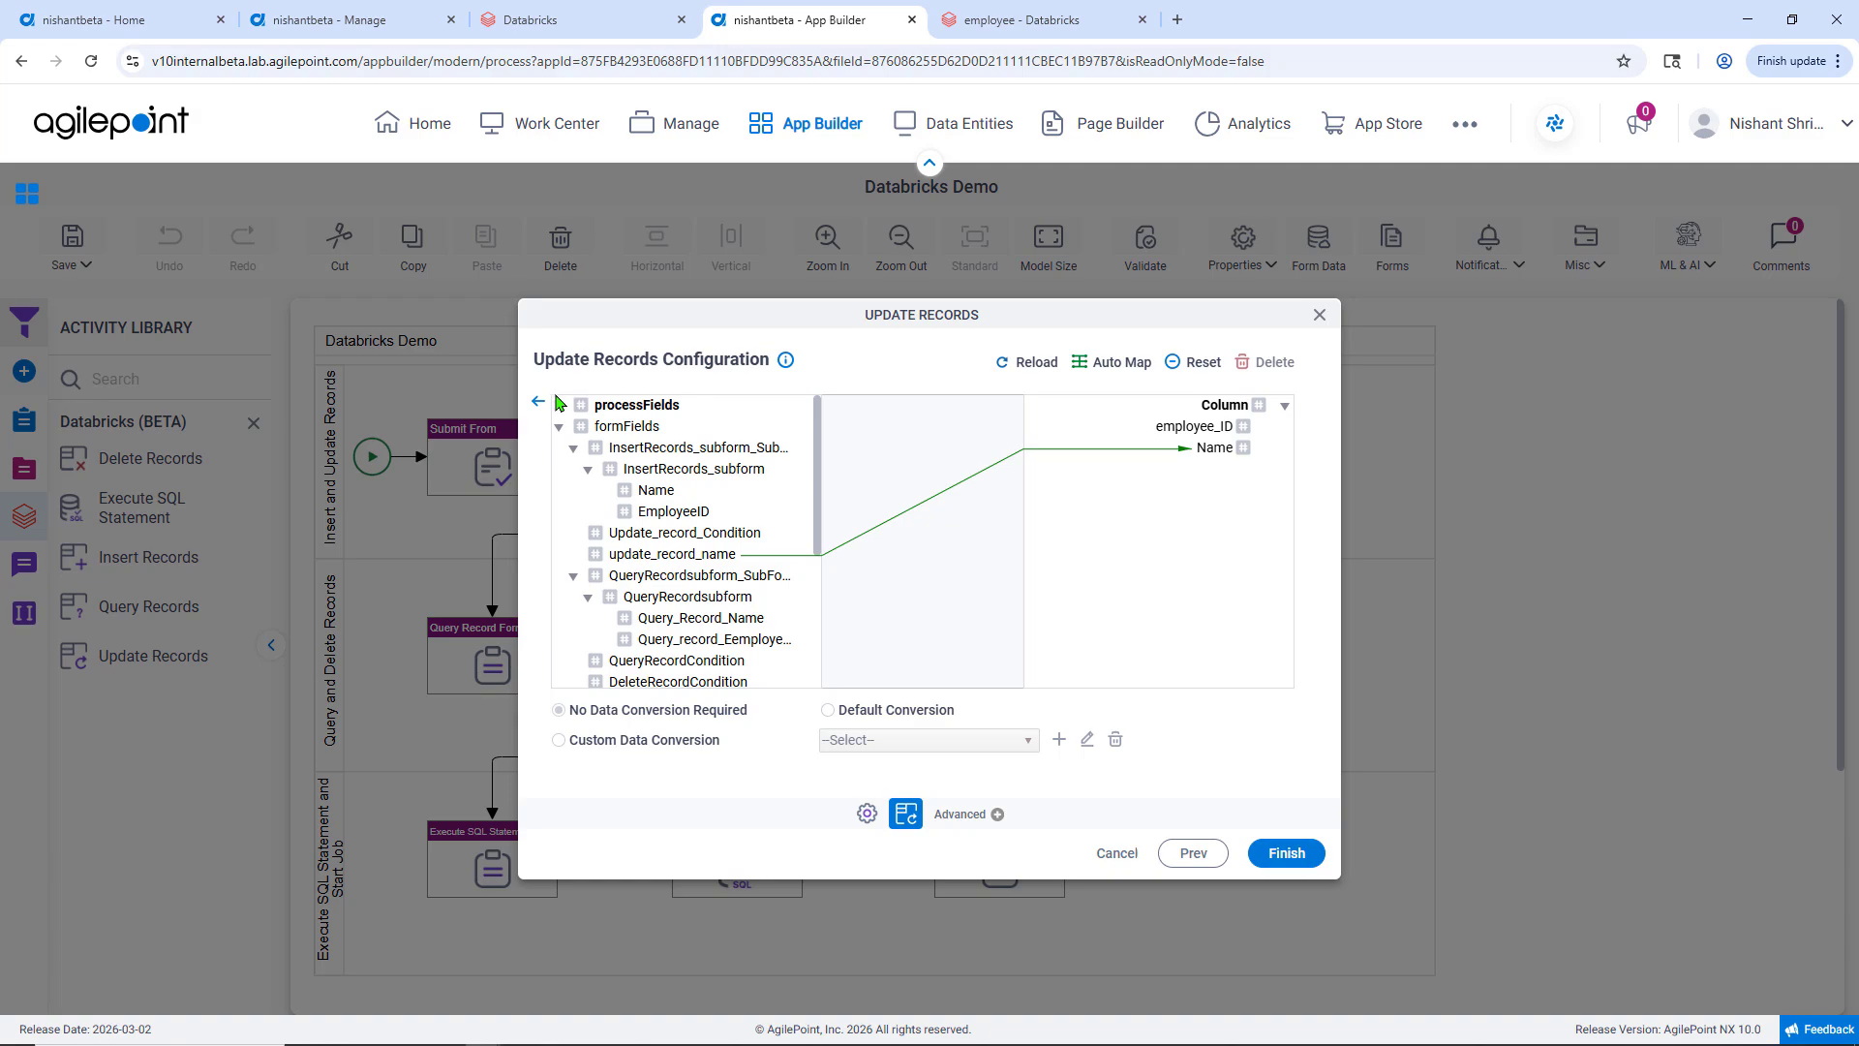
click(536, 405)
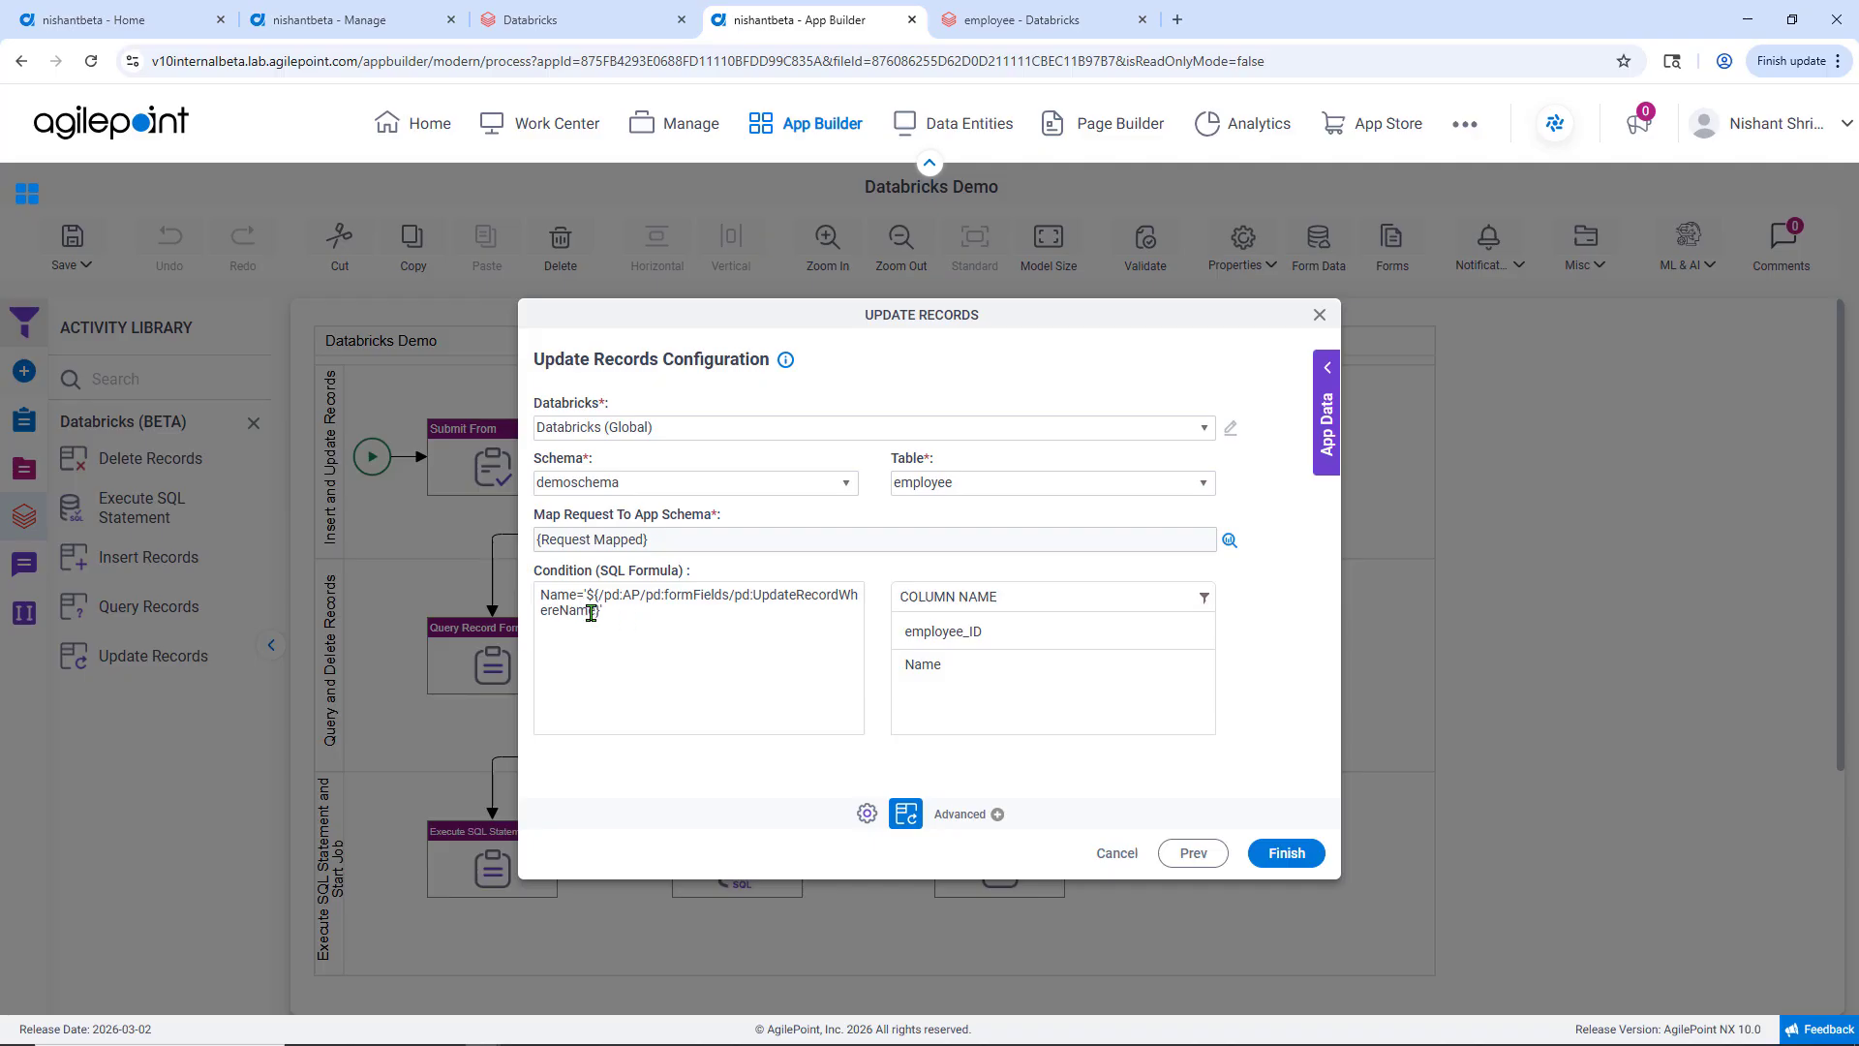
click(1290, 856)
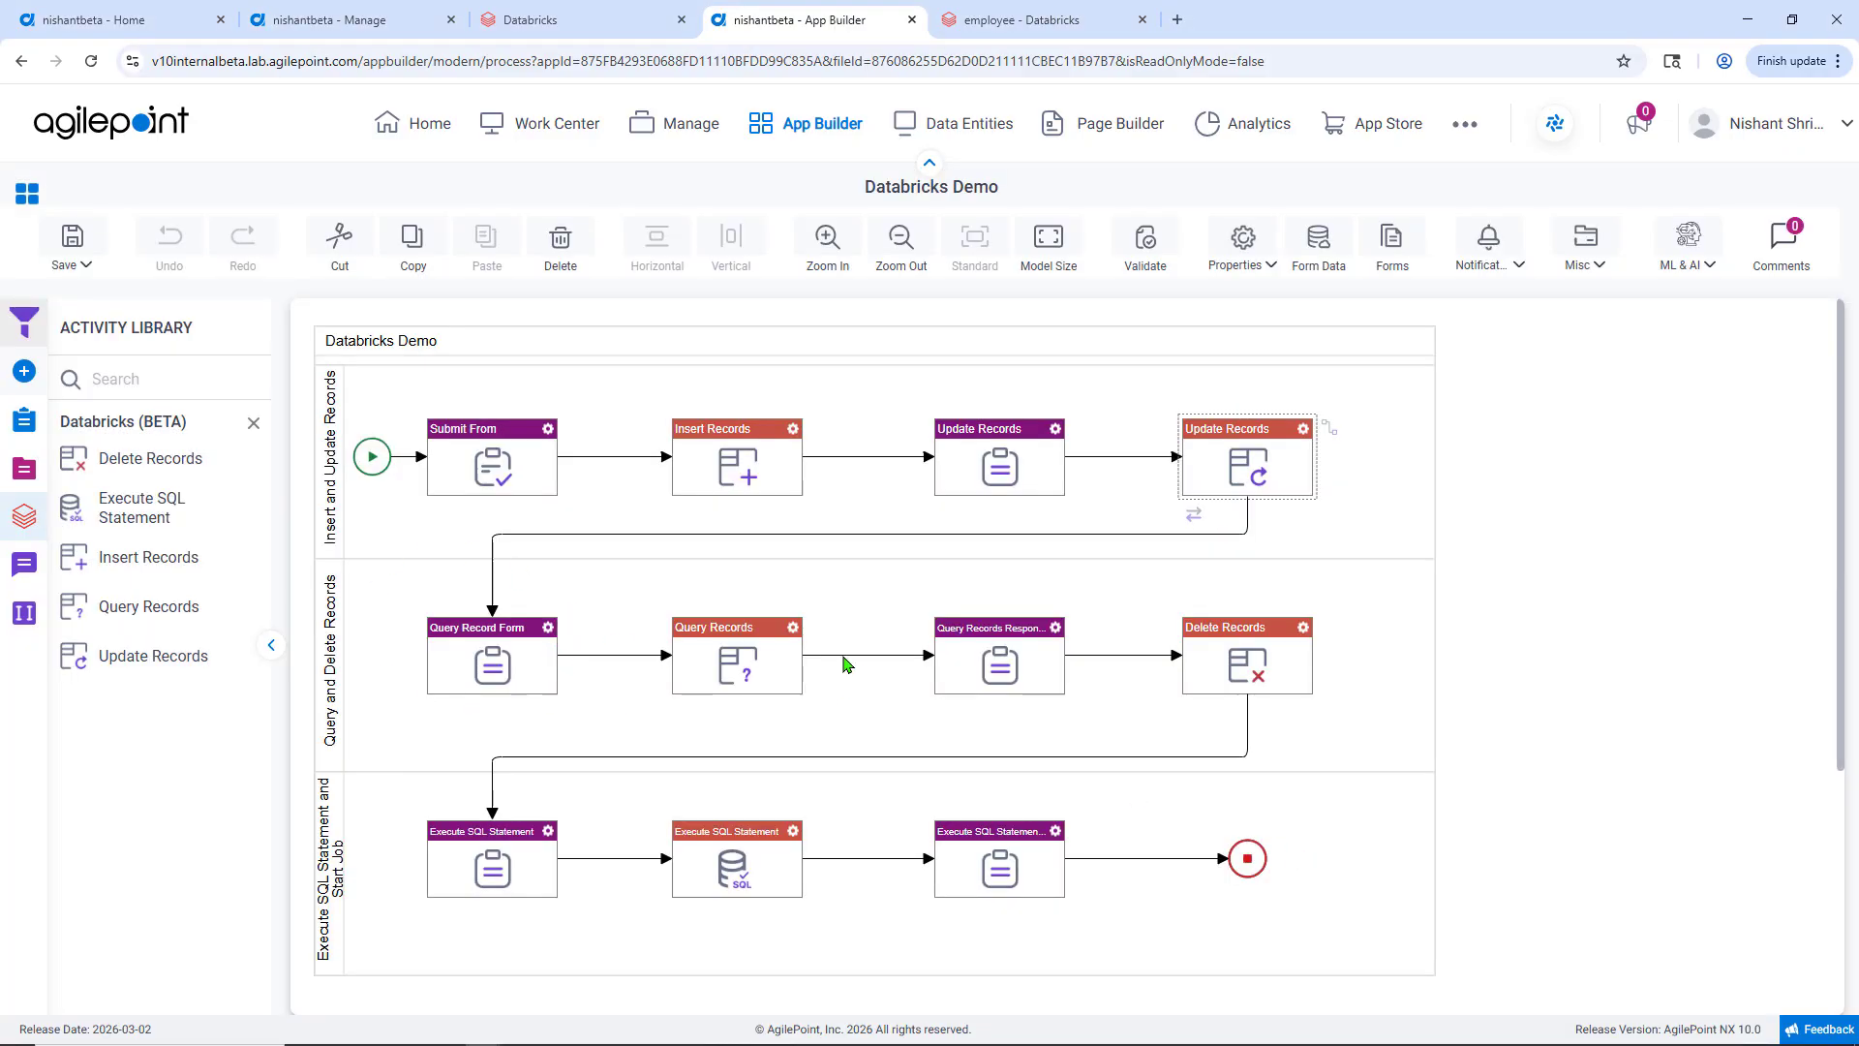
Review the Query Records activity's SQL condition and the mapping of its response to the app schema
double_click(740, 667)
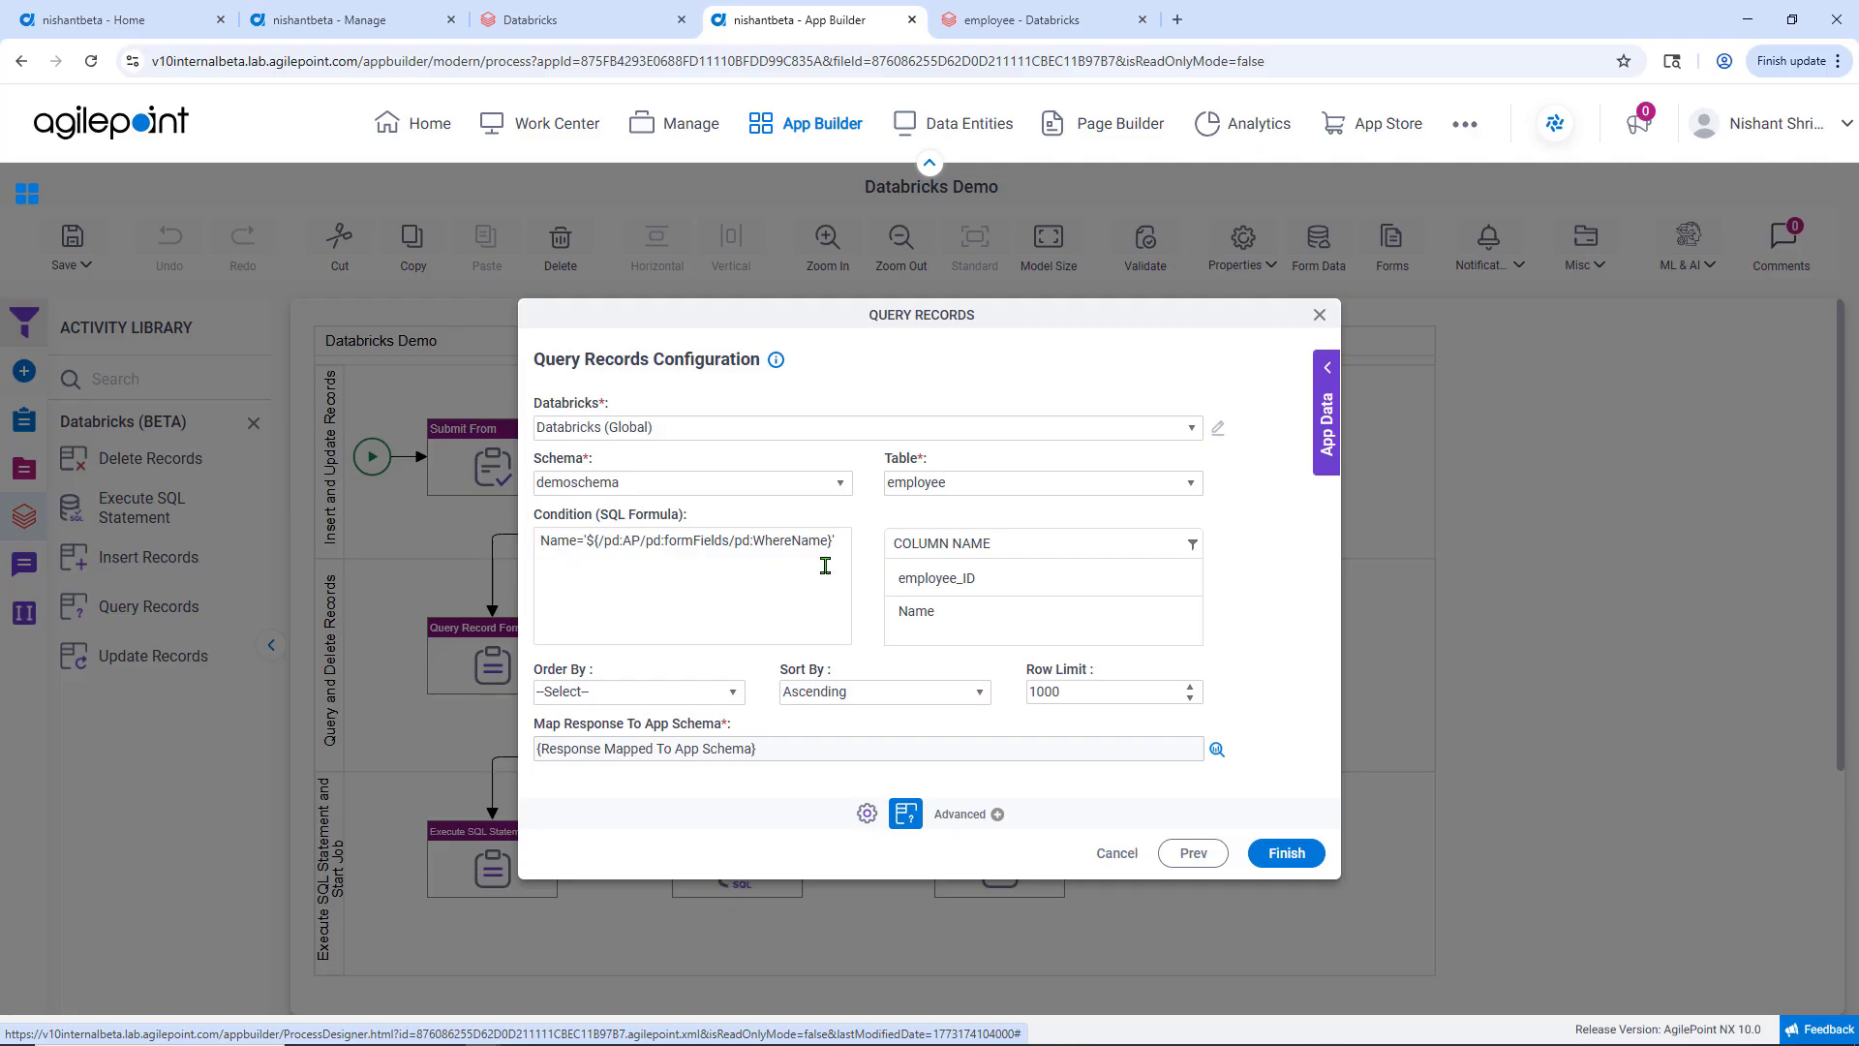
click(1217, 748)
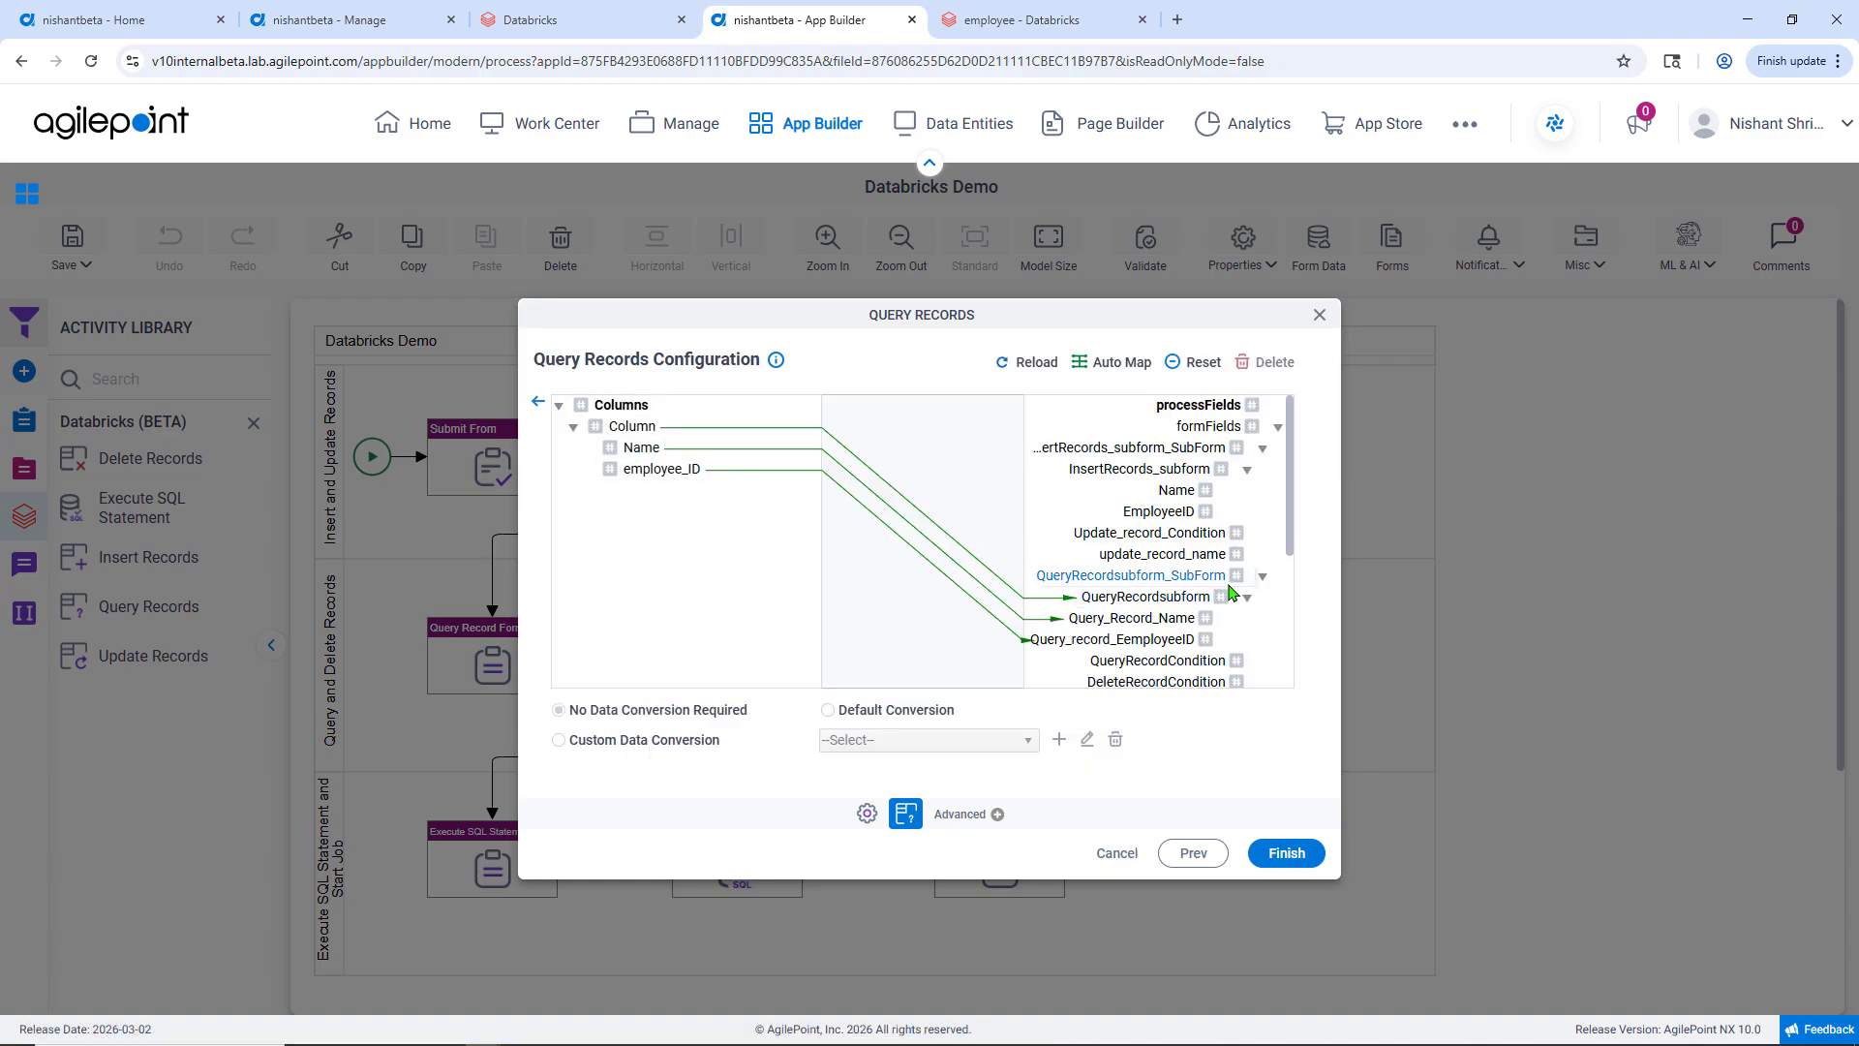
click(1320, 315)
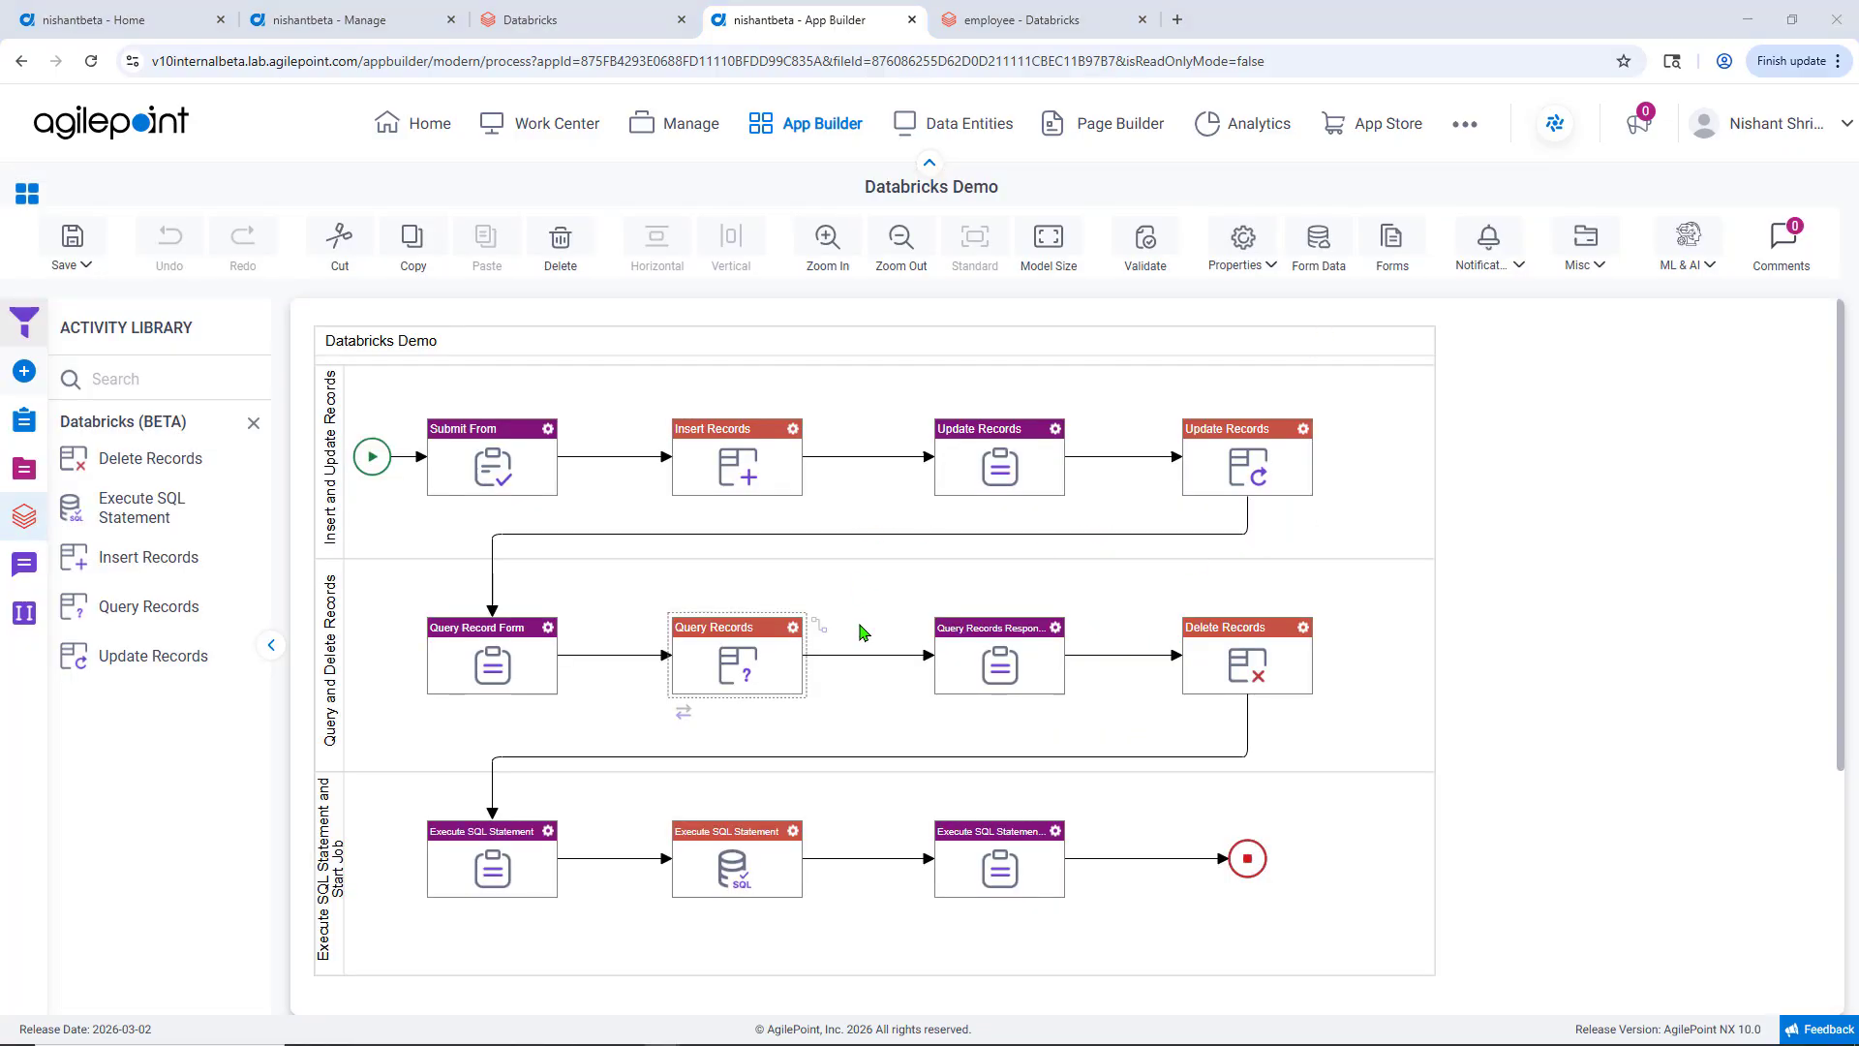
Review the configurations of the Delete Records activity and the Databricks Execute SQL Statement activity
double_click(1241, 667)
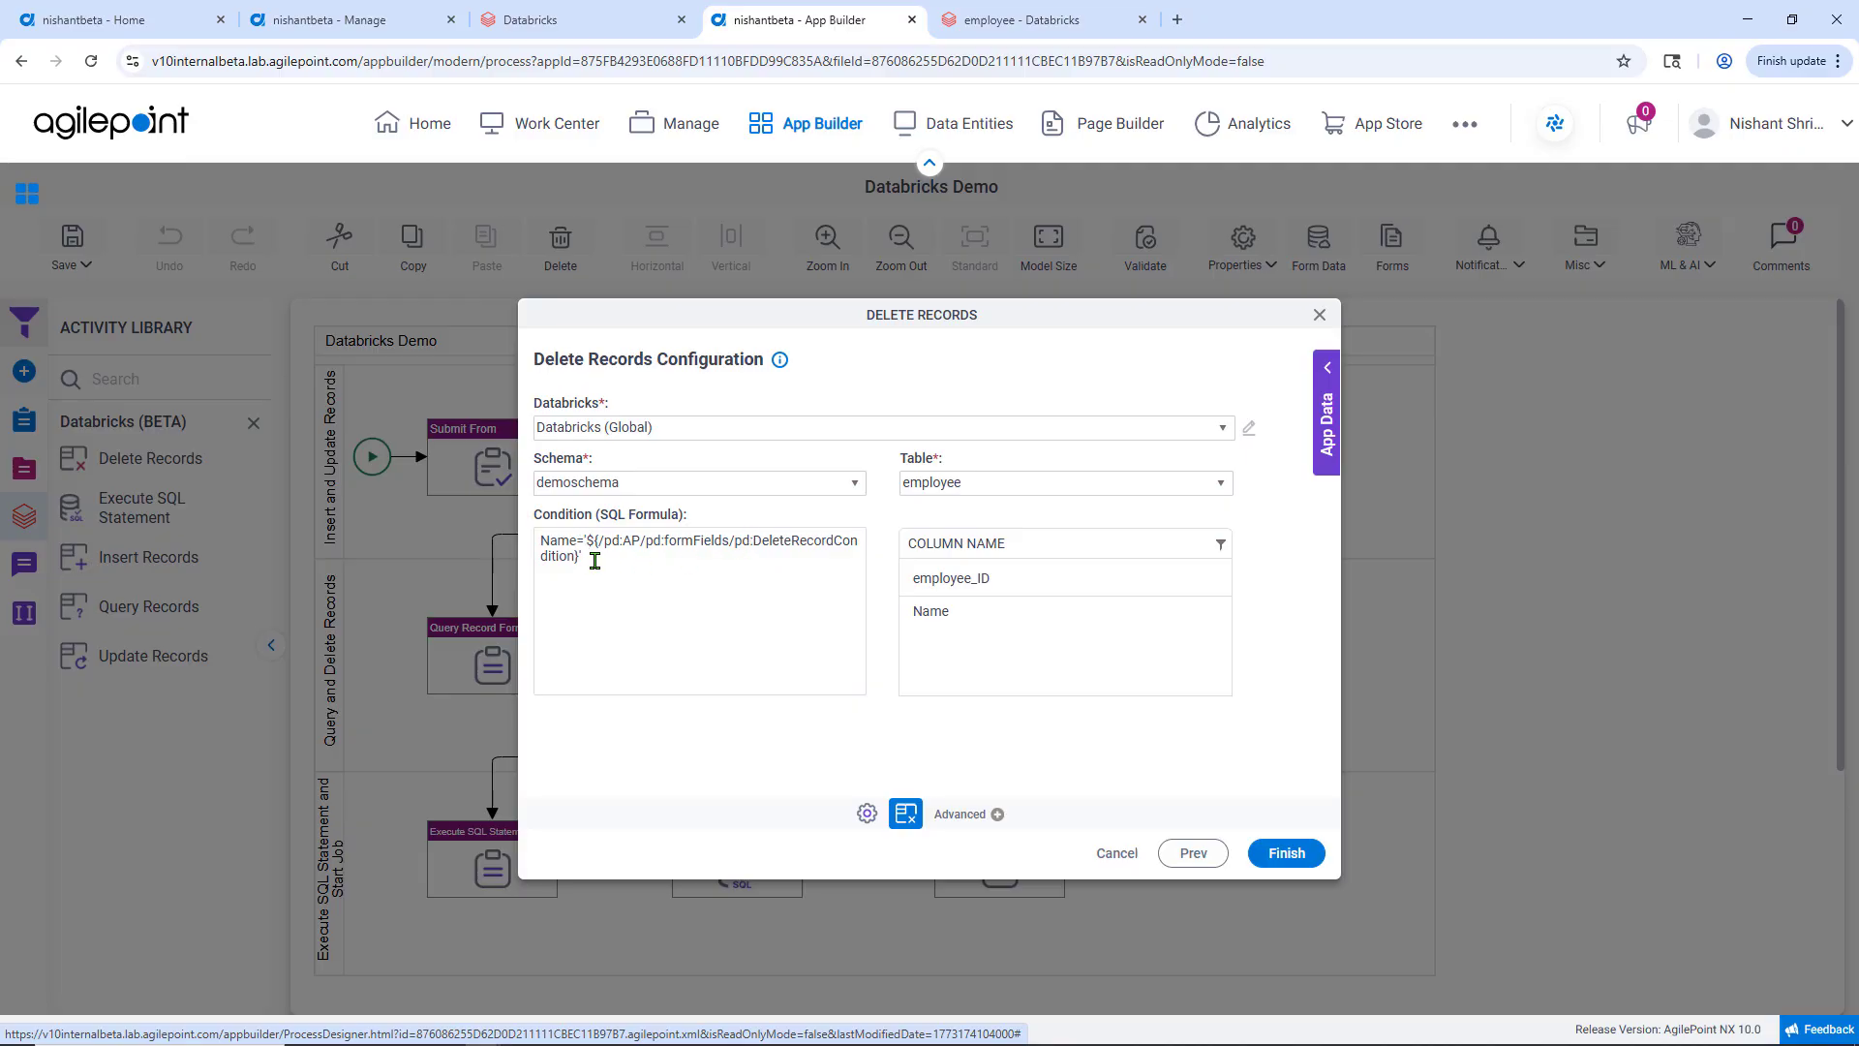
click(1319, 315)
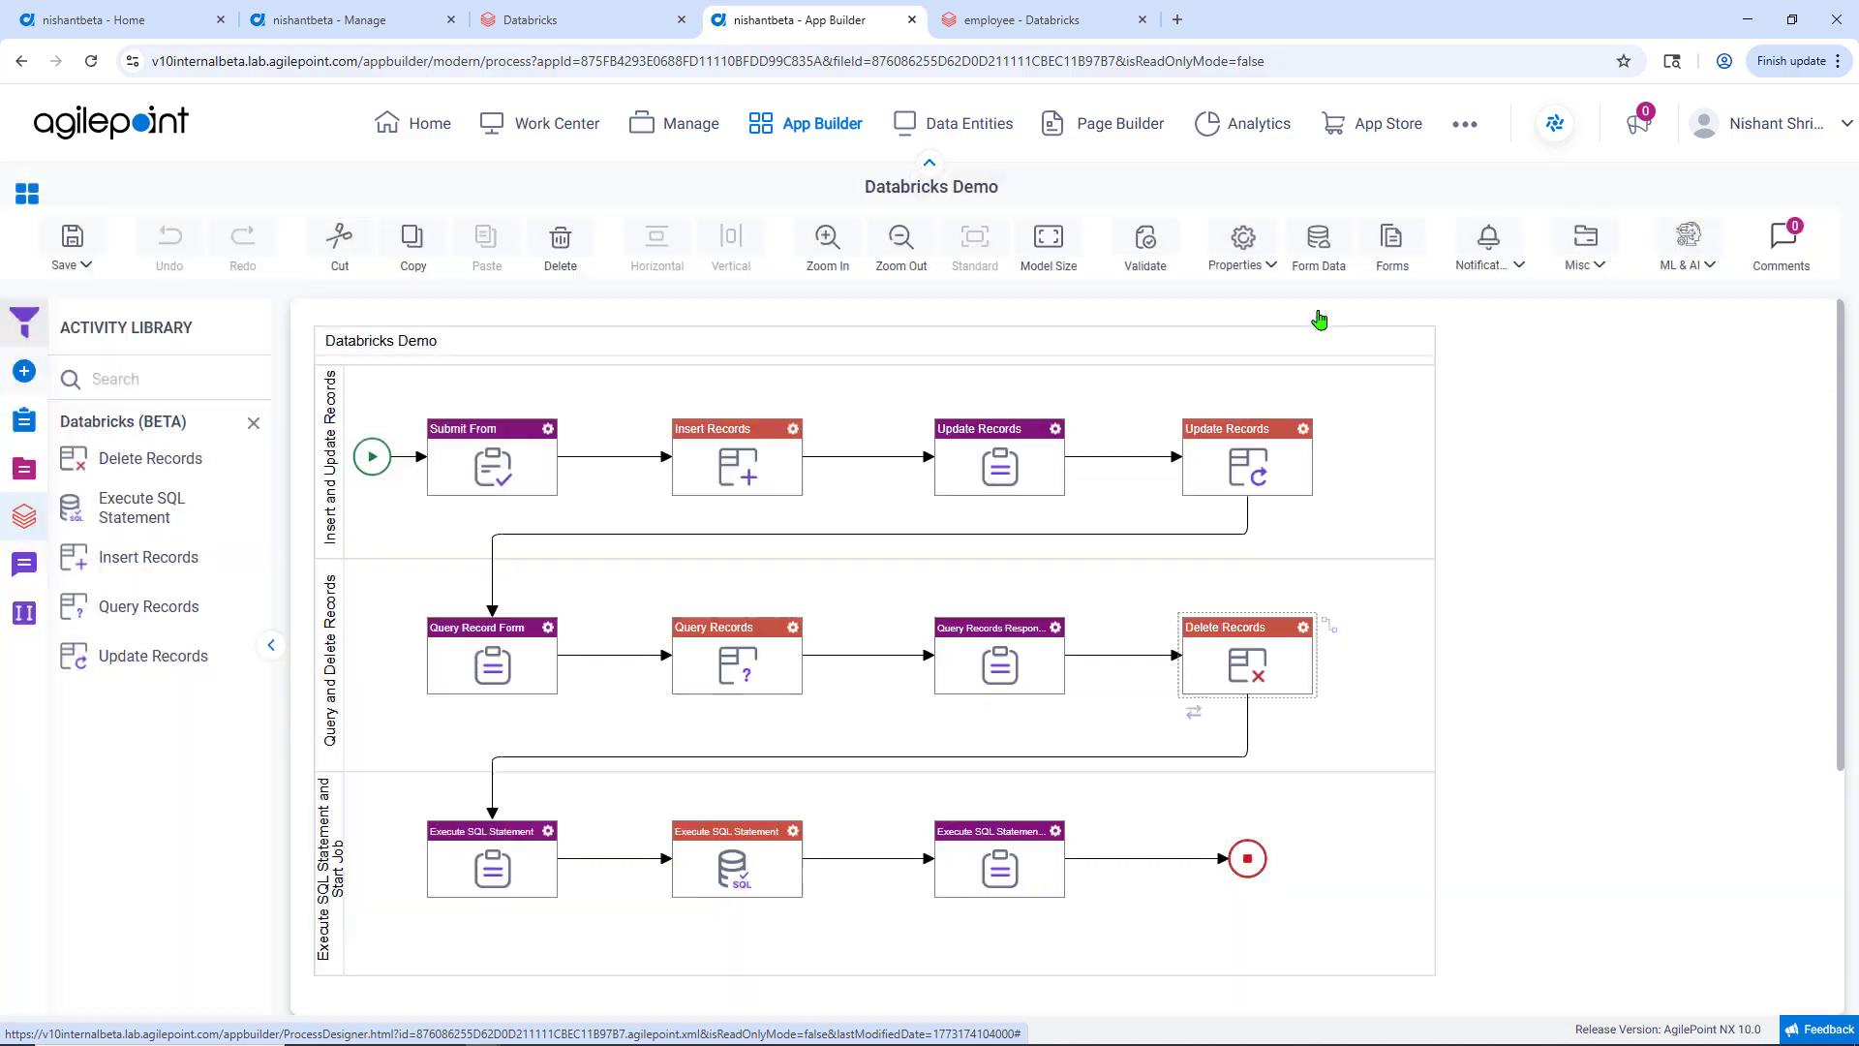
double_click(765, 854)
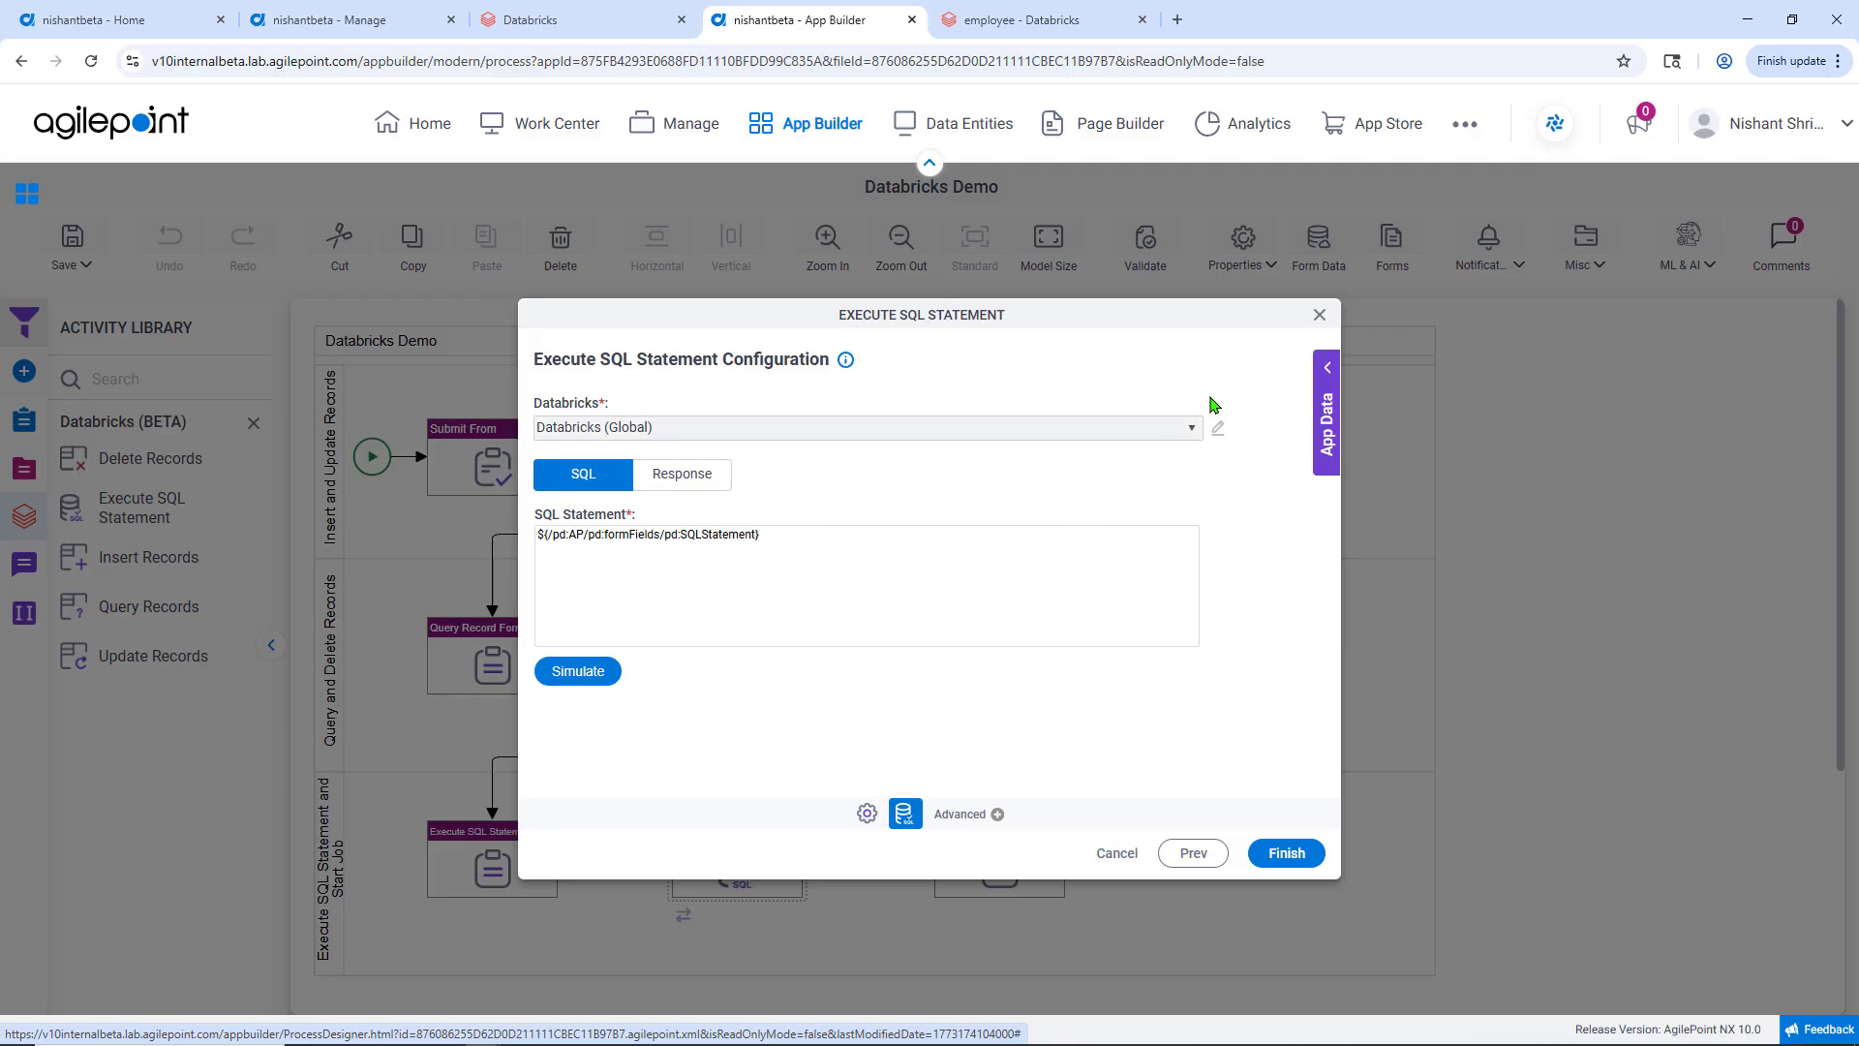
click(1319, 316)
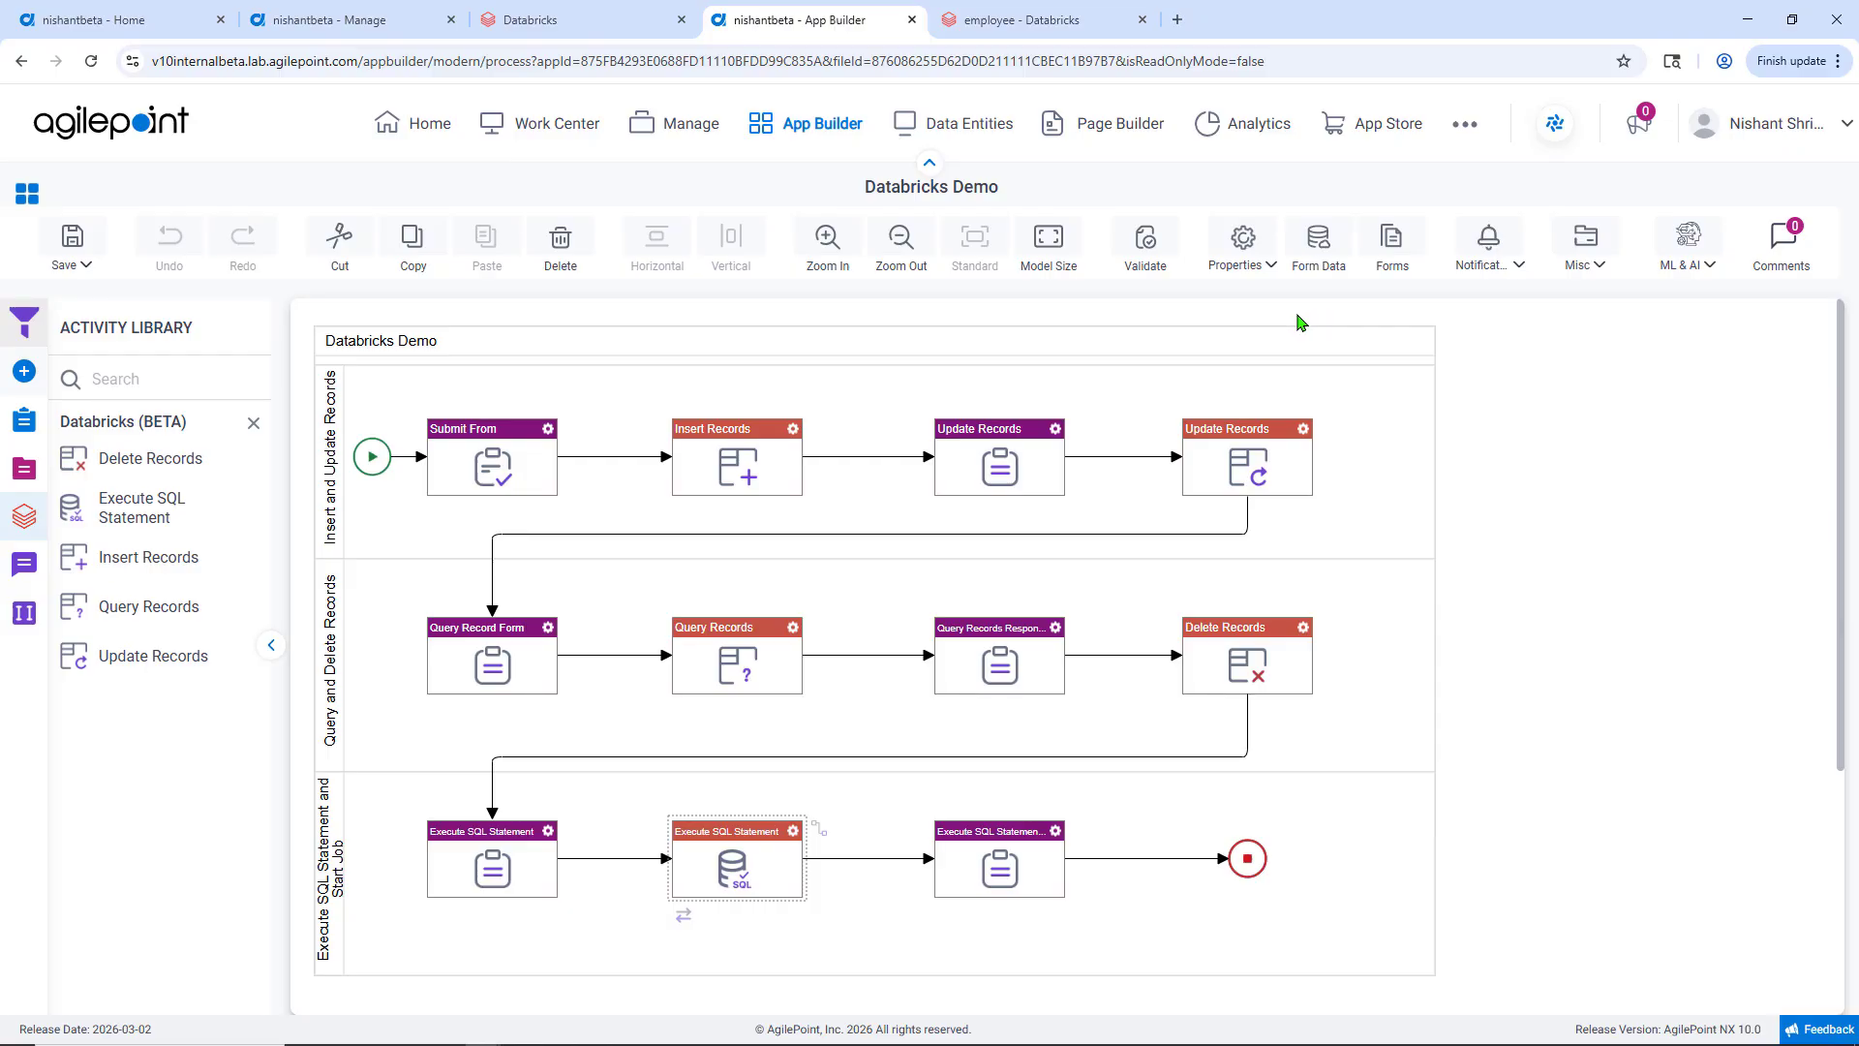
Open the Work Center in a separate browser tab and display the My Apps list
right_click(533, 120)
click(590, 149)
drag(1001, 22, 1182, 34)
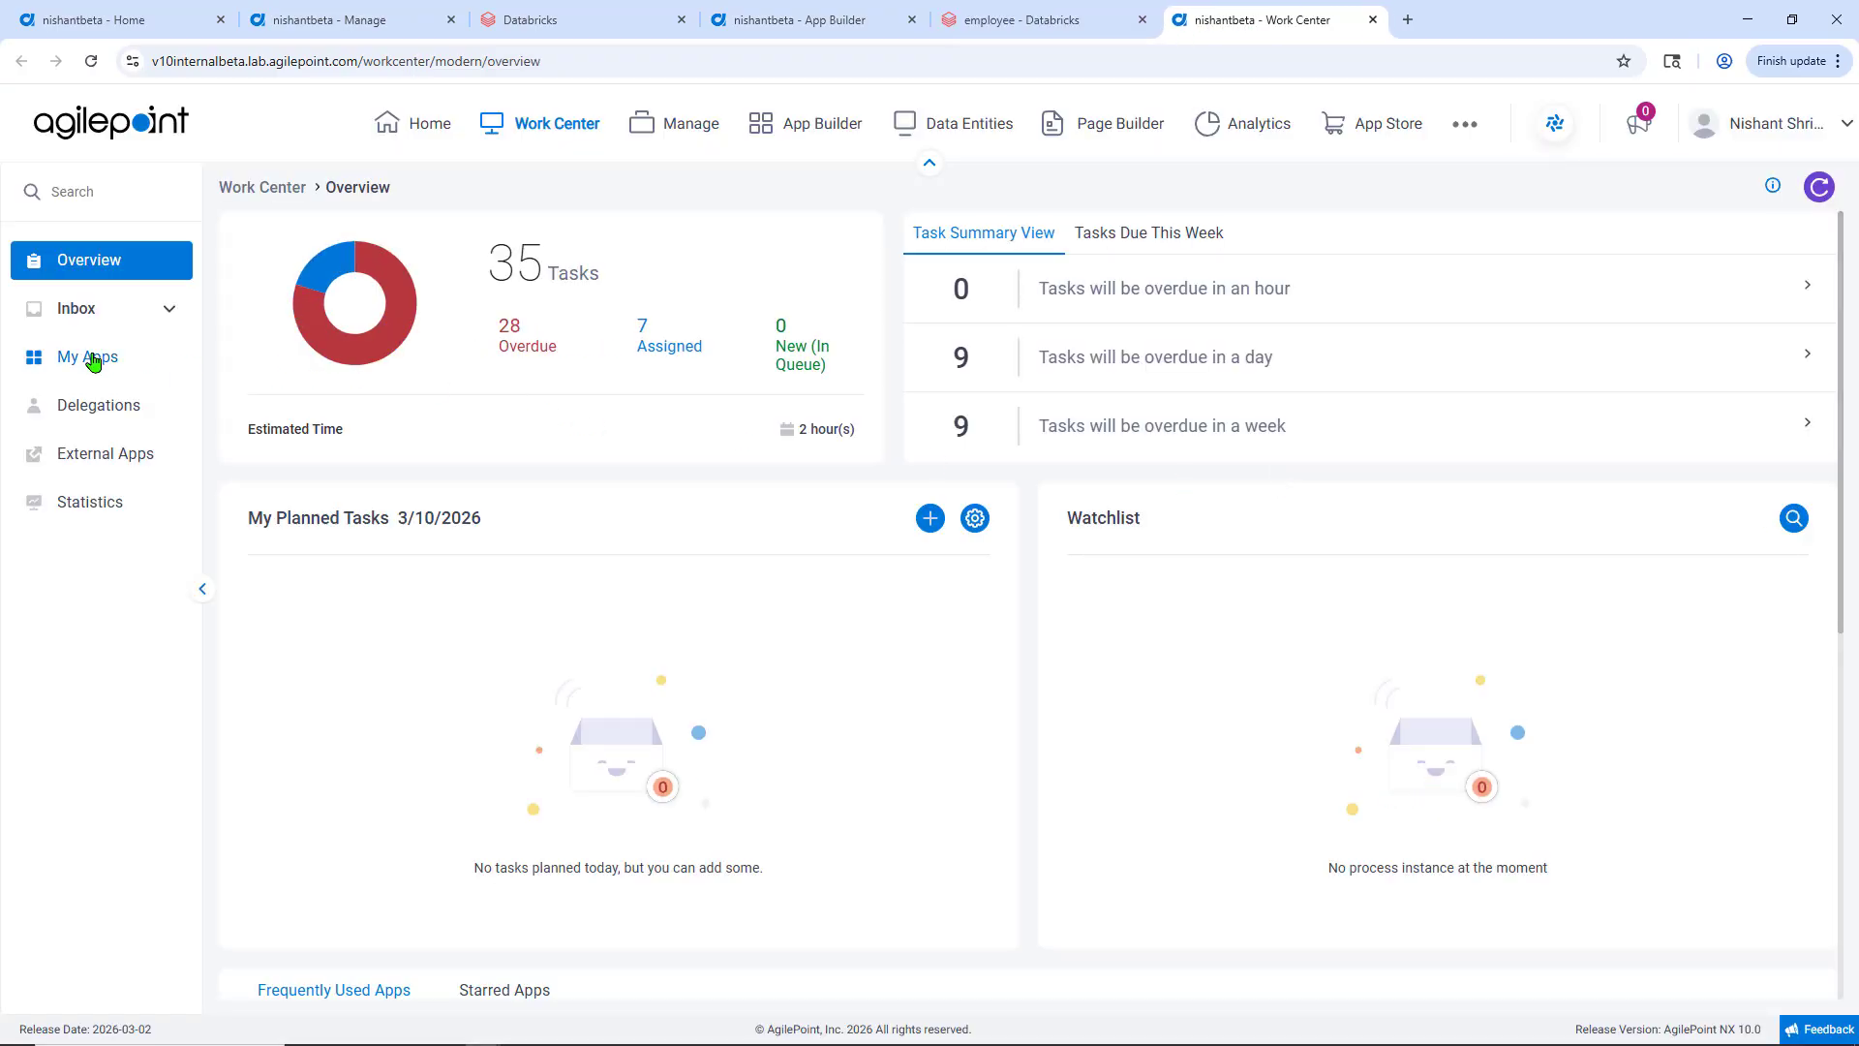
click(93, 361)
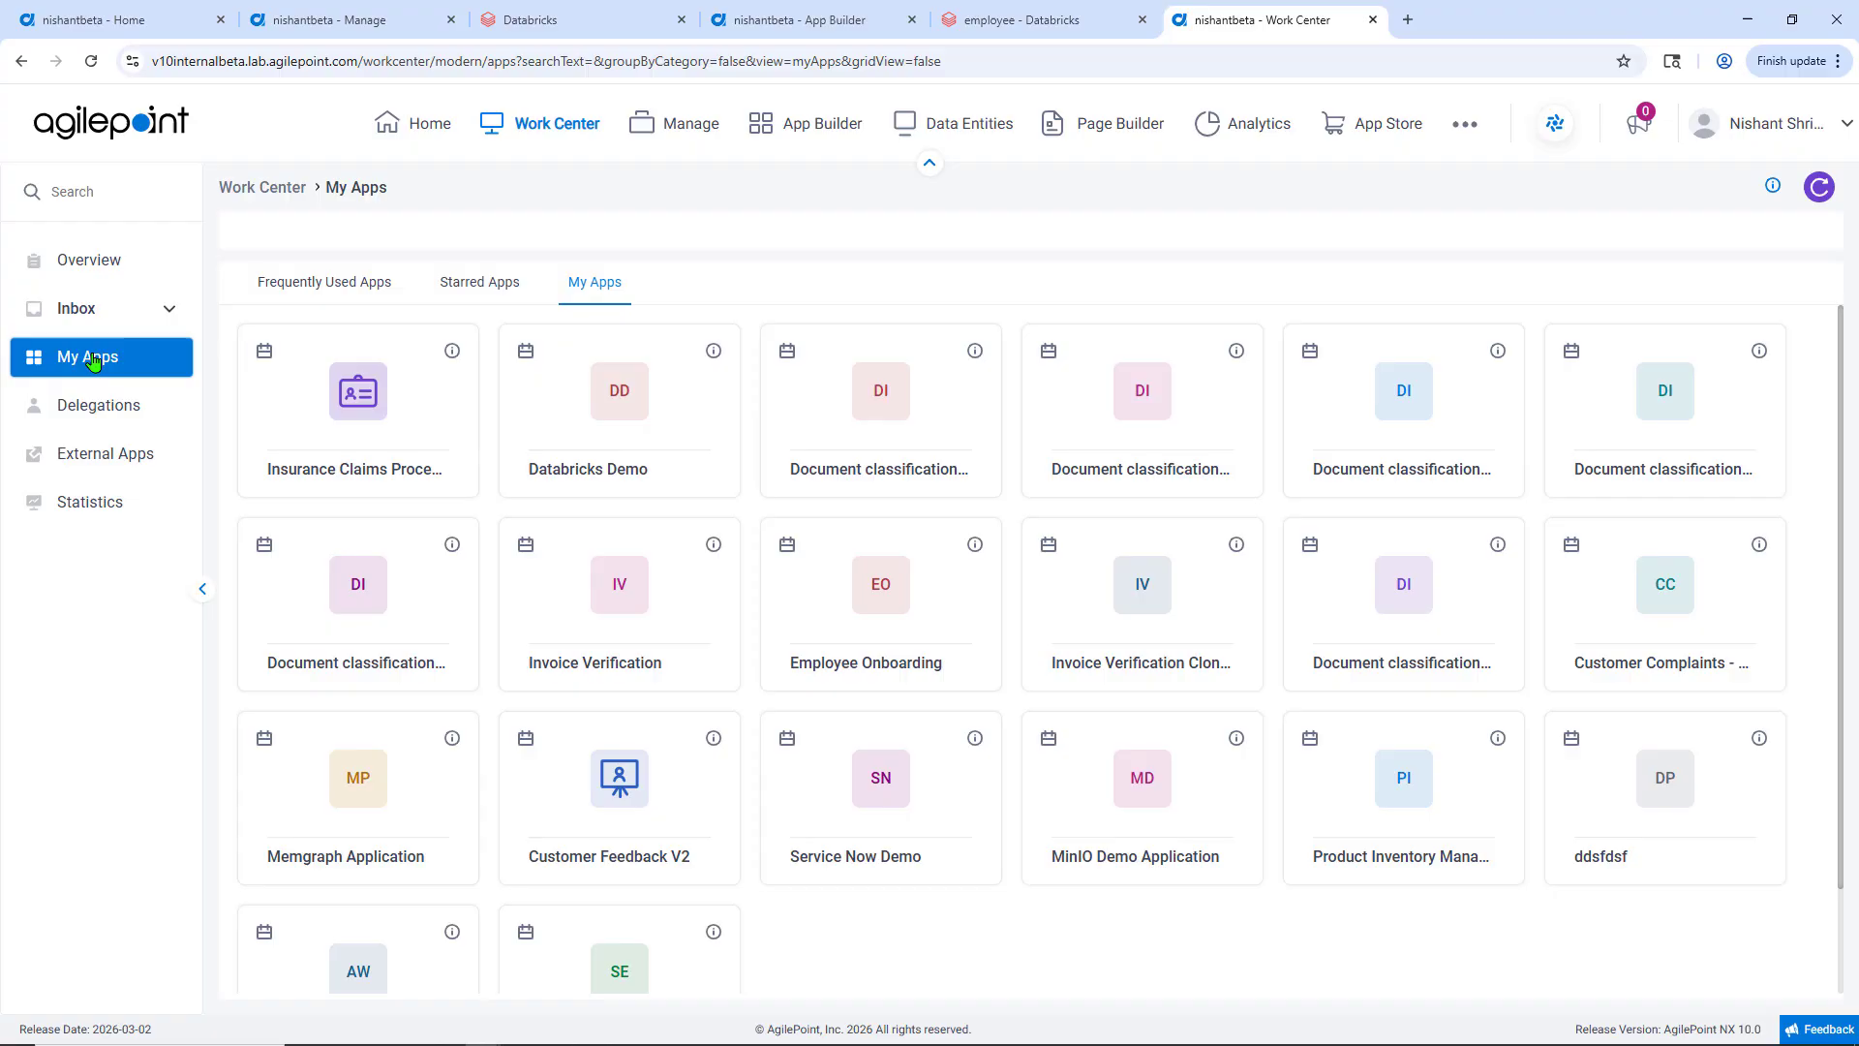
Start the Databricks Demo app, list the running processes in the Work Center inbox, and return to the app's Insert Records form
click(591, 420)
click(1297, 20)
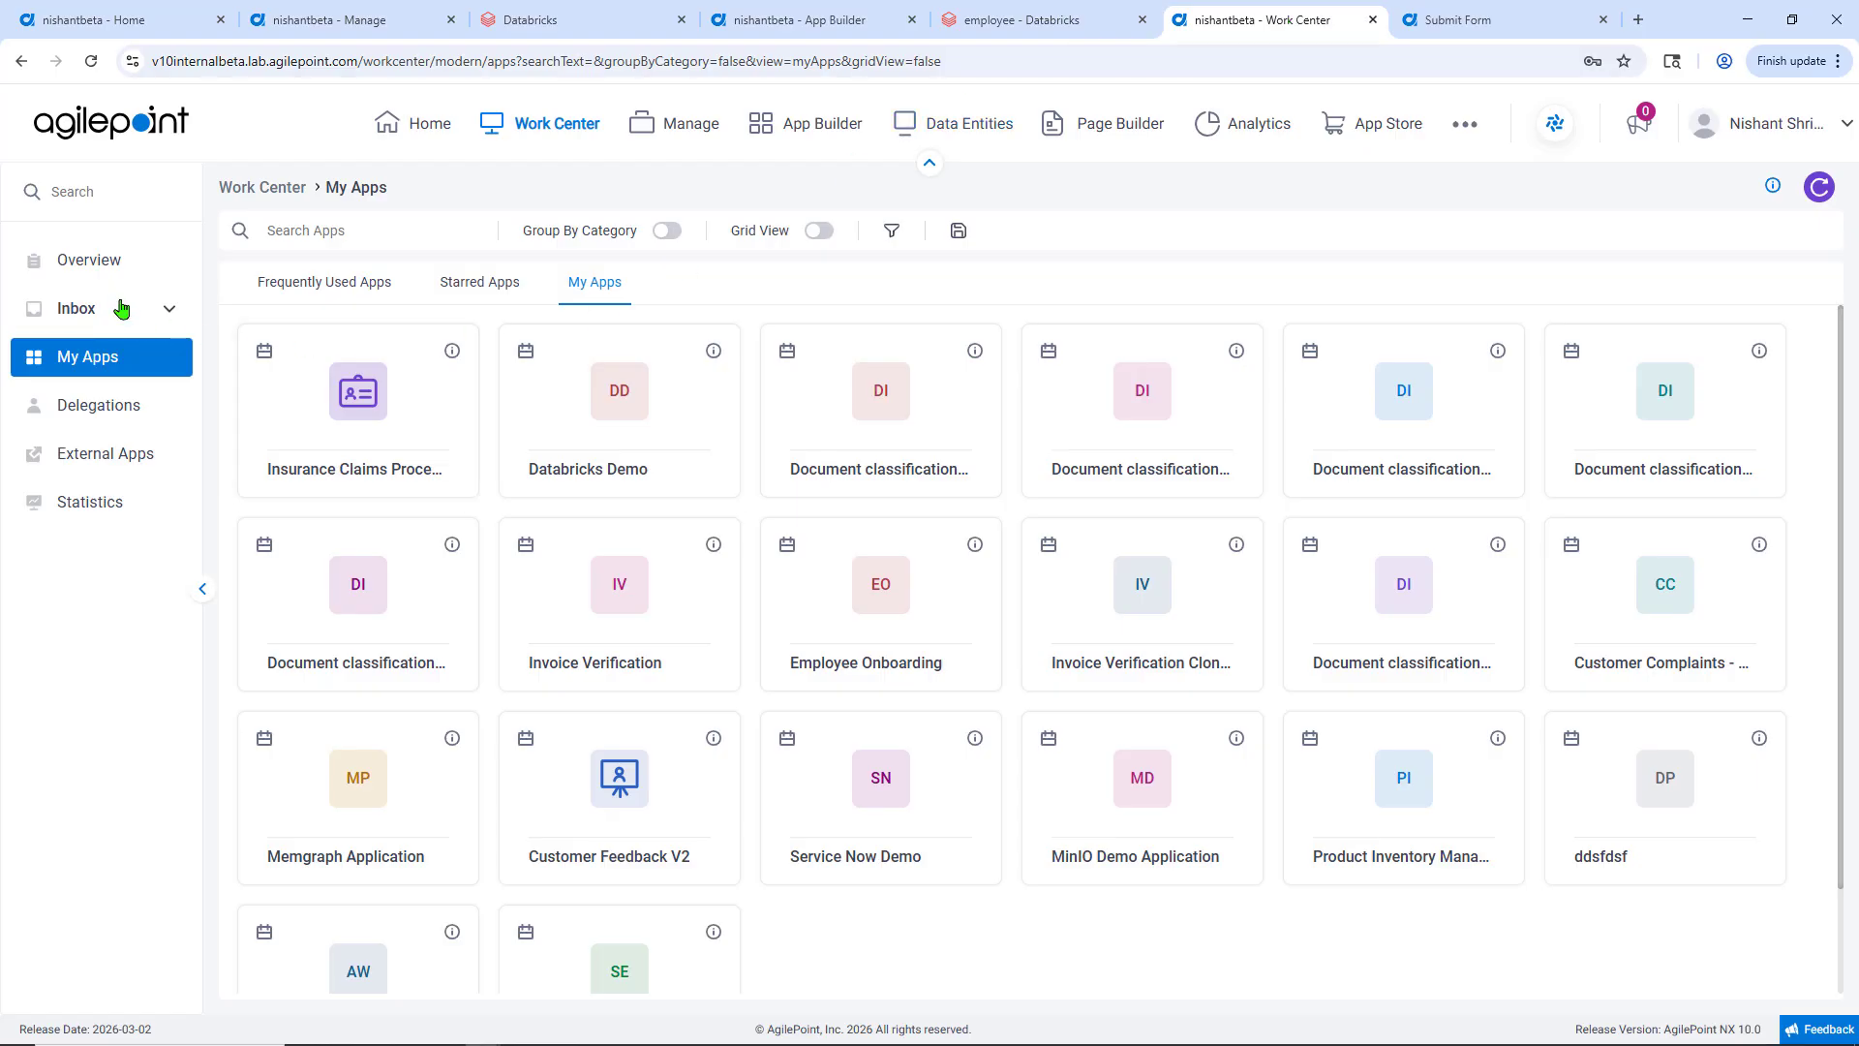
click(121, 308)
click(122, 405)
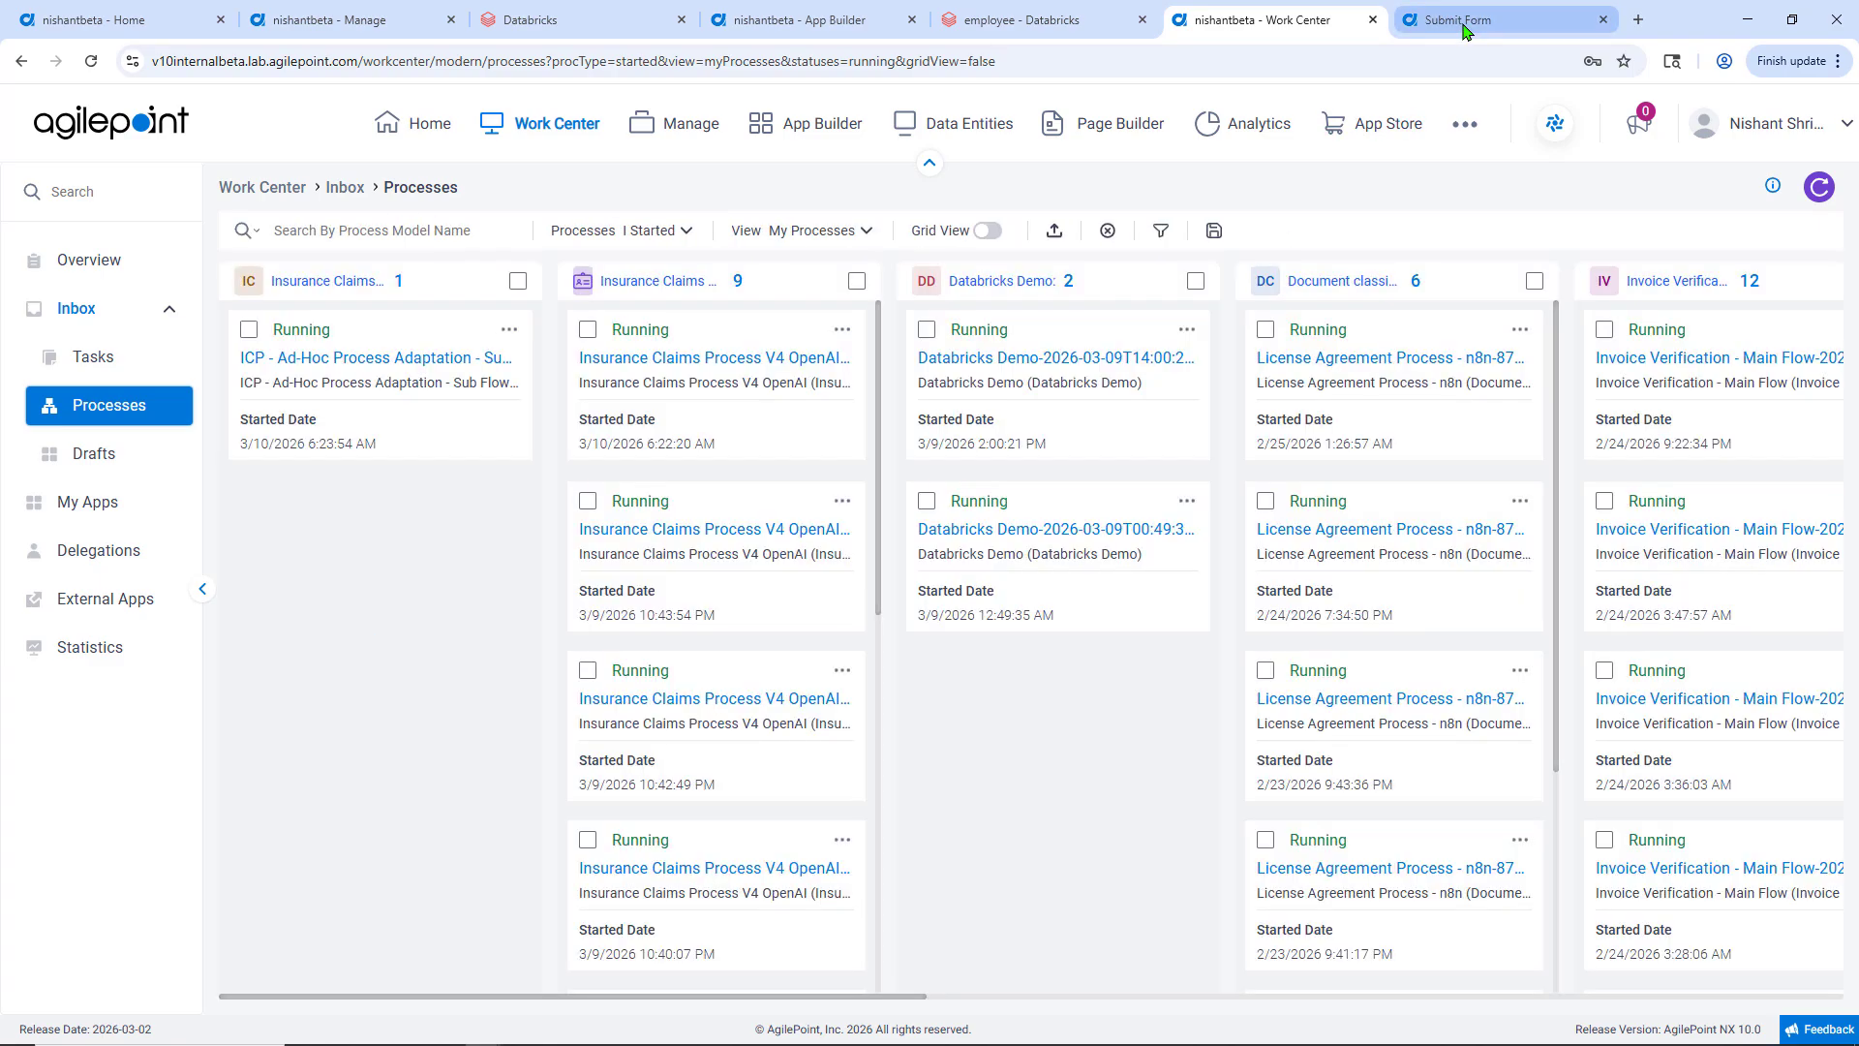
click(1464, 29)
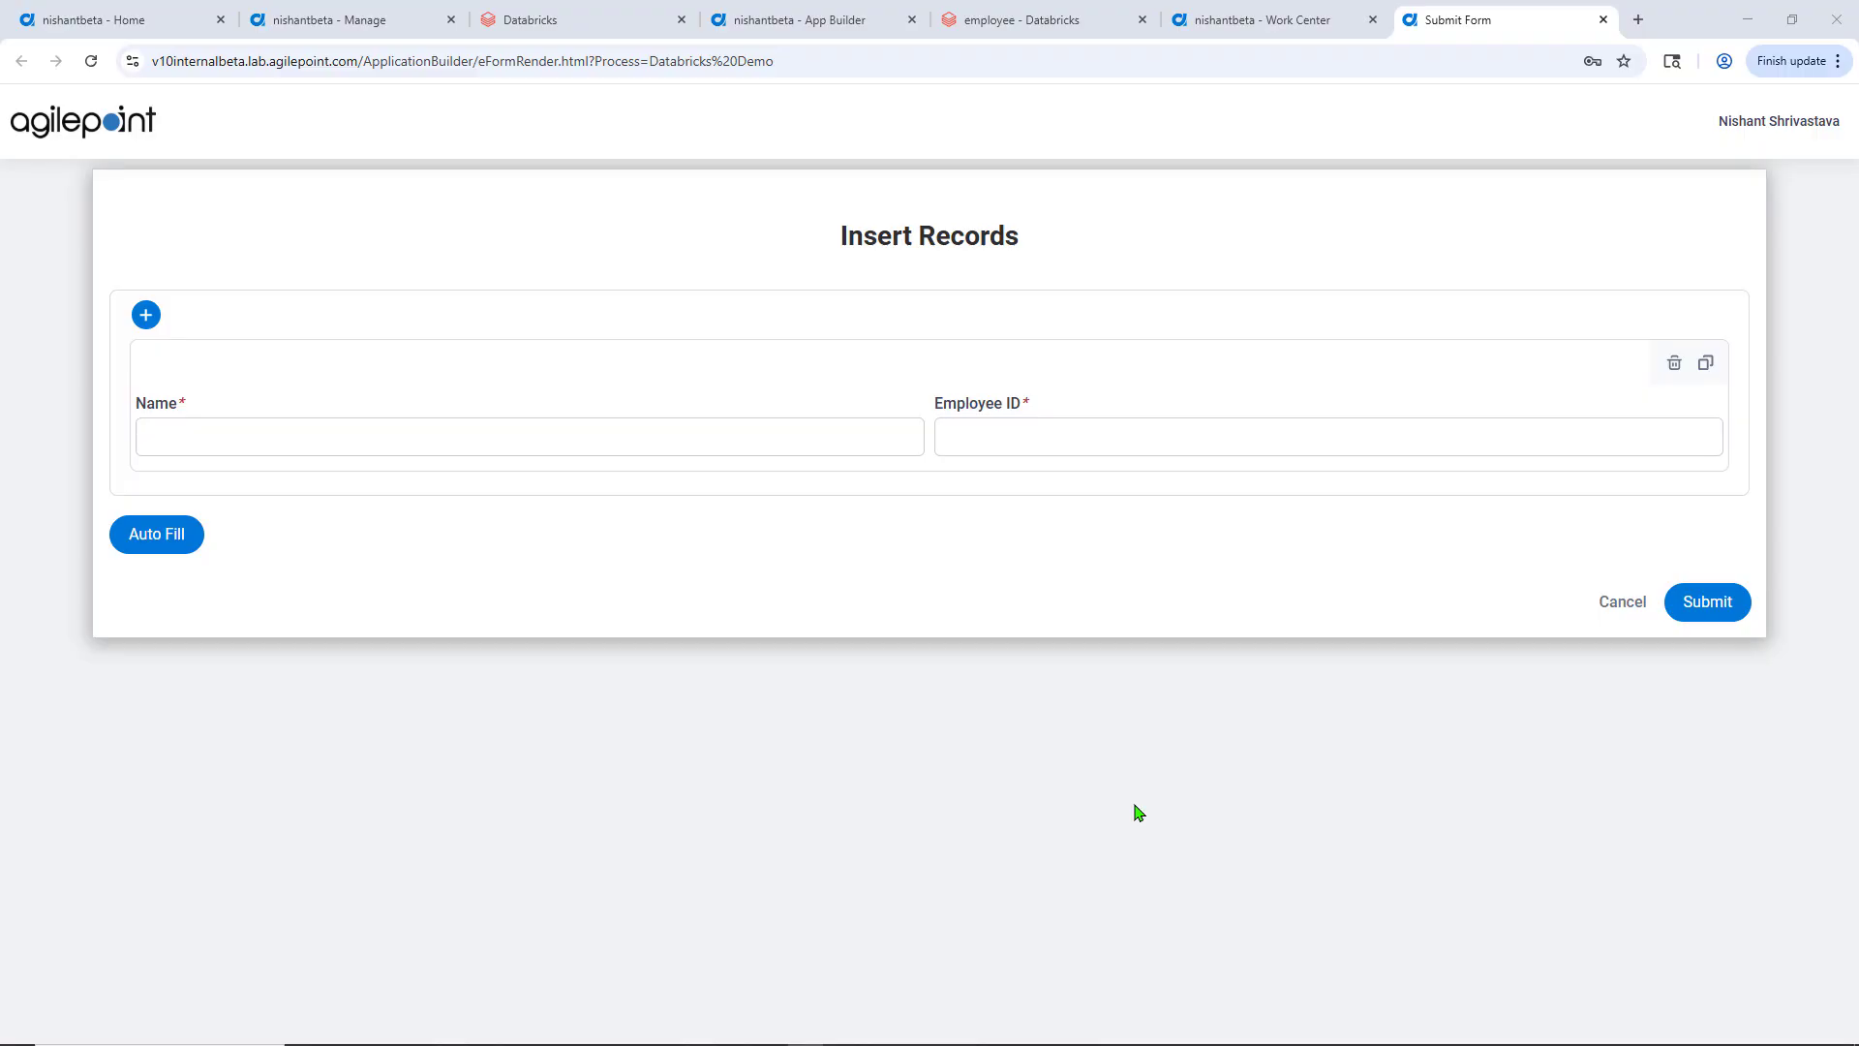
Add a second employee row to the Insert Records form and delete it again
click(145, 315)
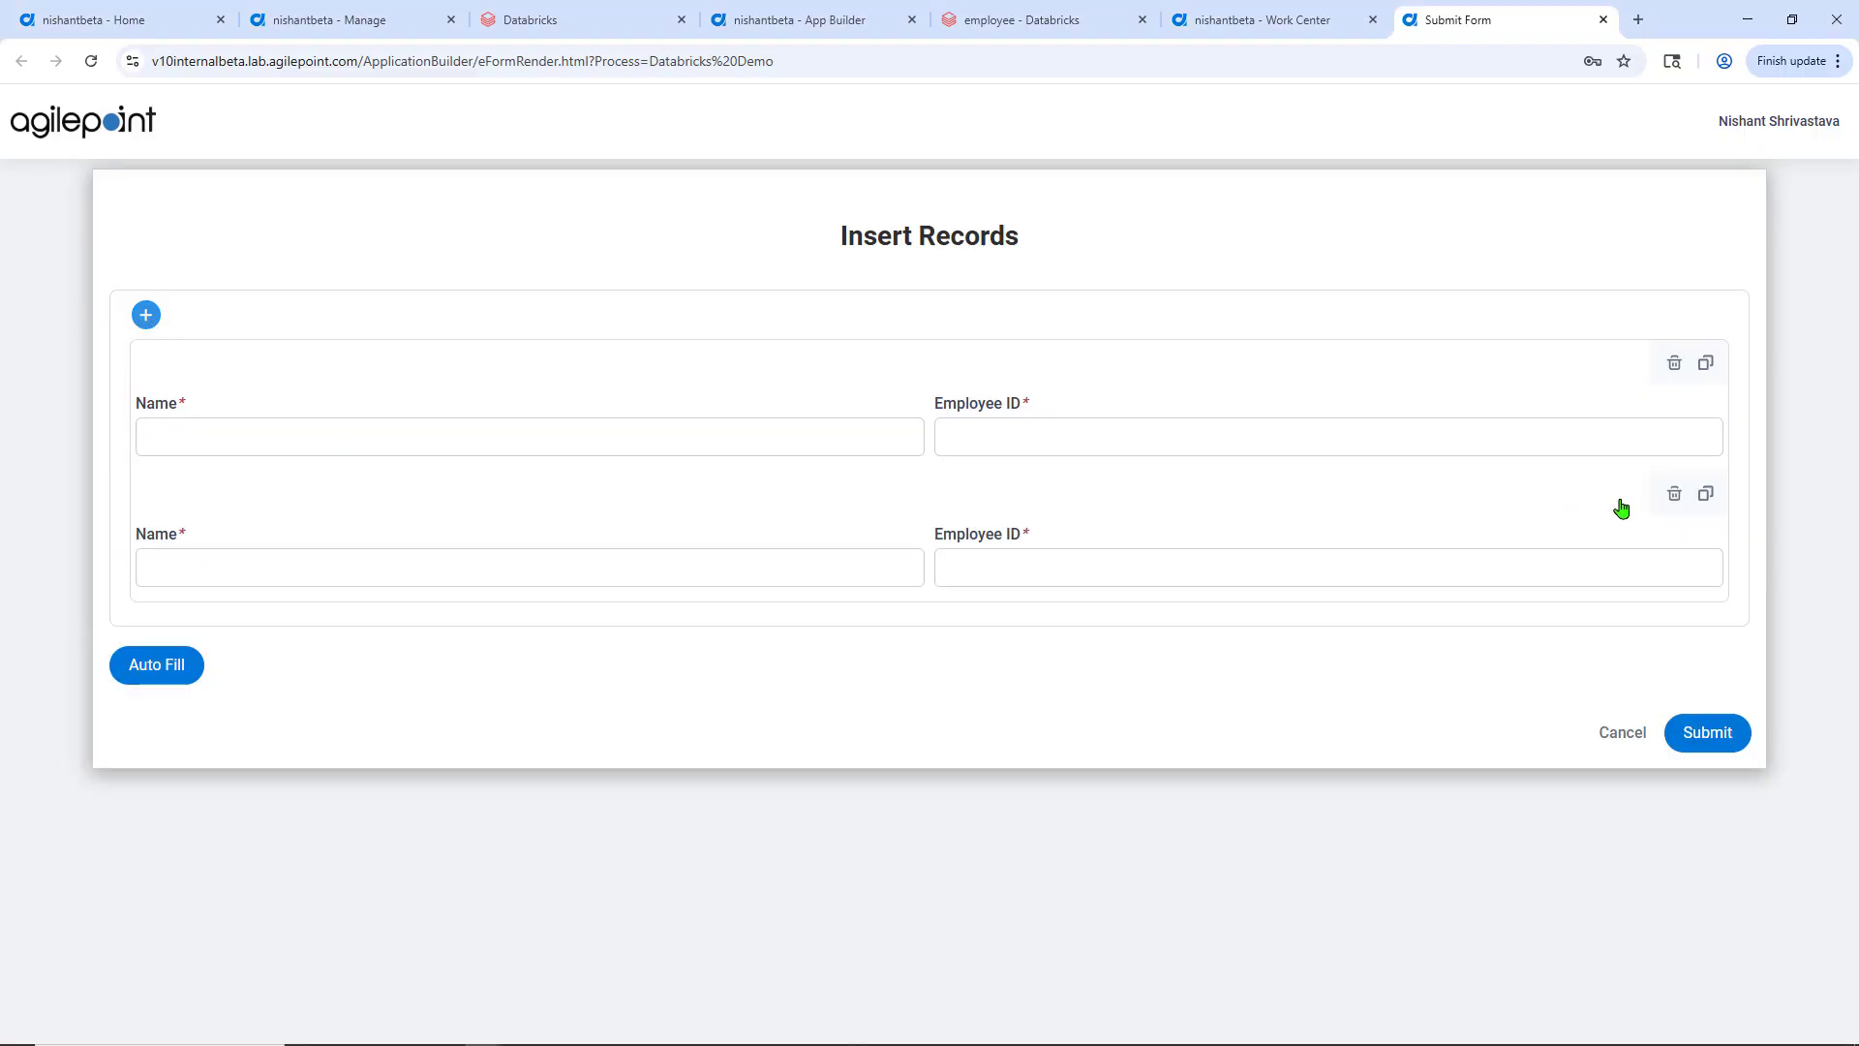
click(1674, 493)
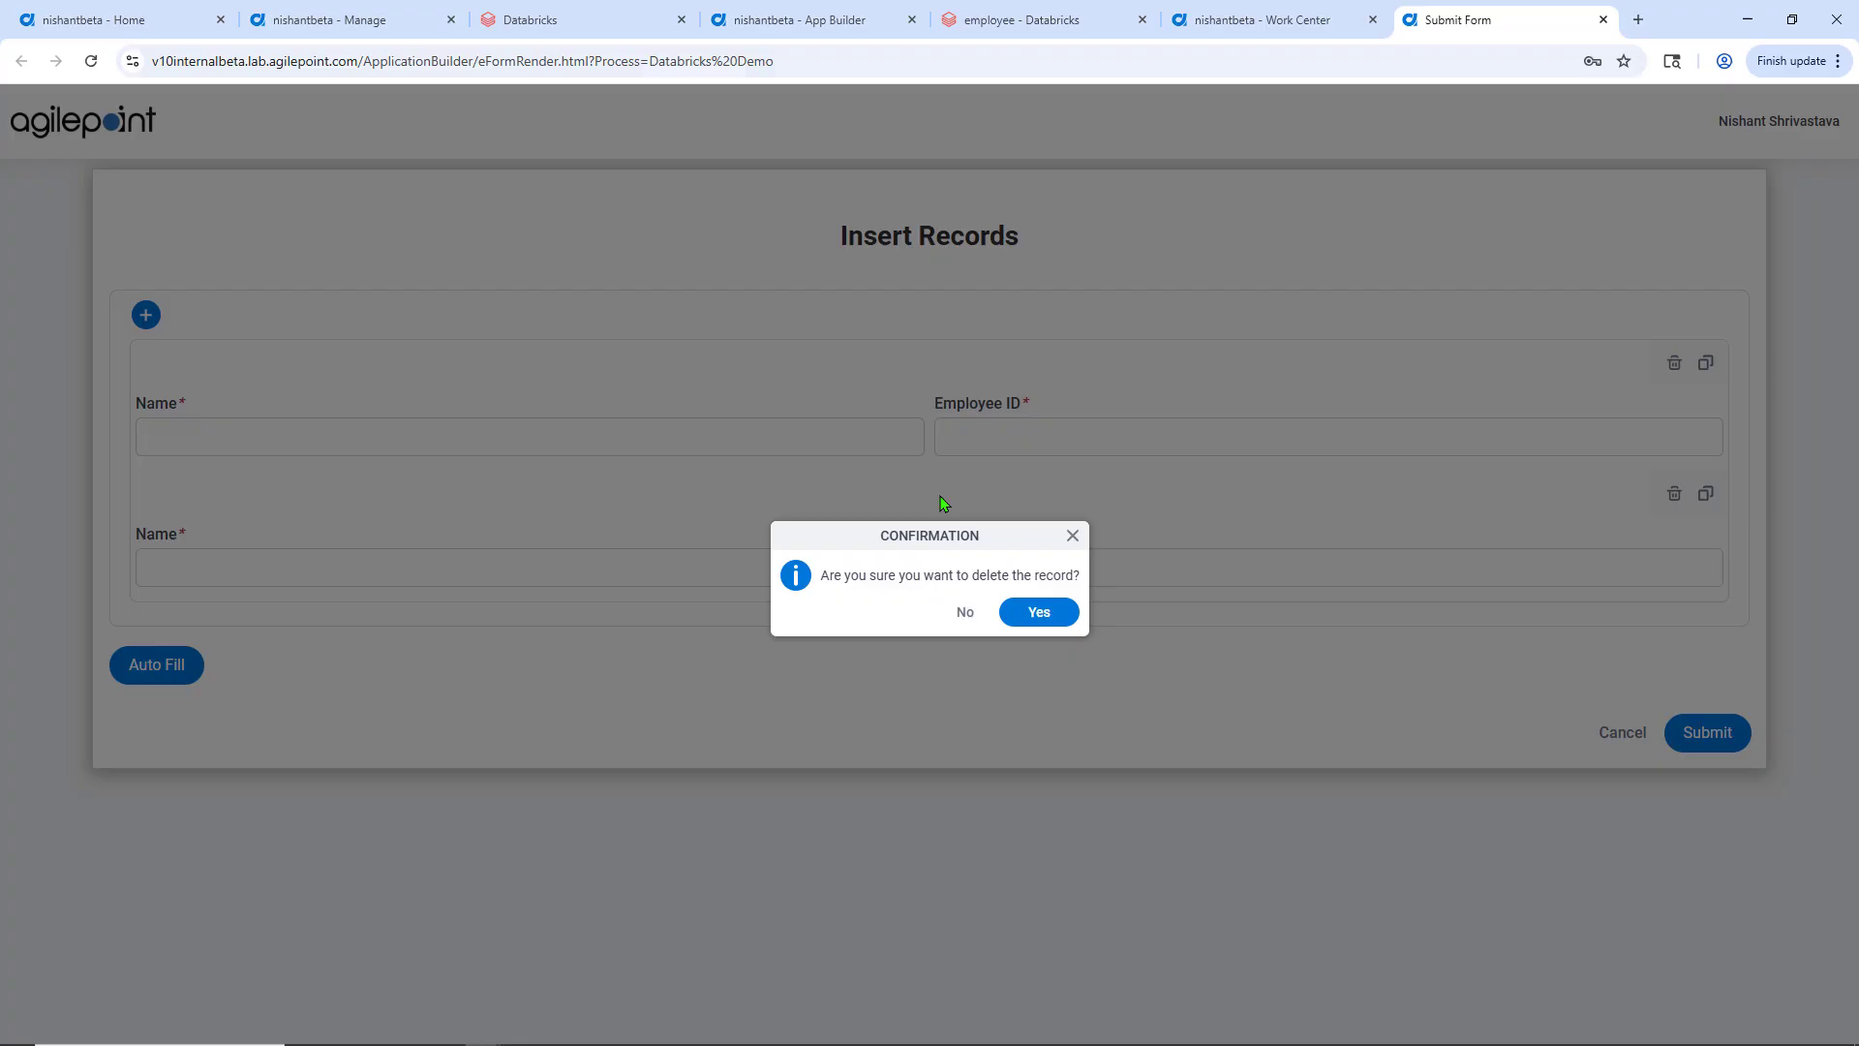
click(1039, 612)
Auto-fill and submit the Insert Records form, and open the process monitor for the newest Databricks Demo instance from the refreshed process list
click(179, 542)
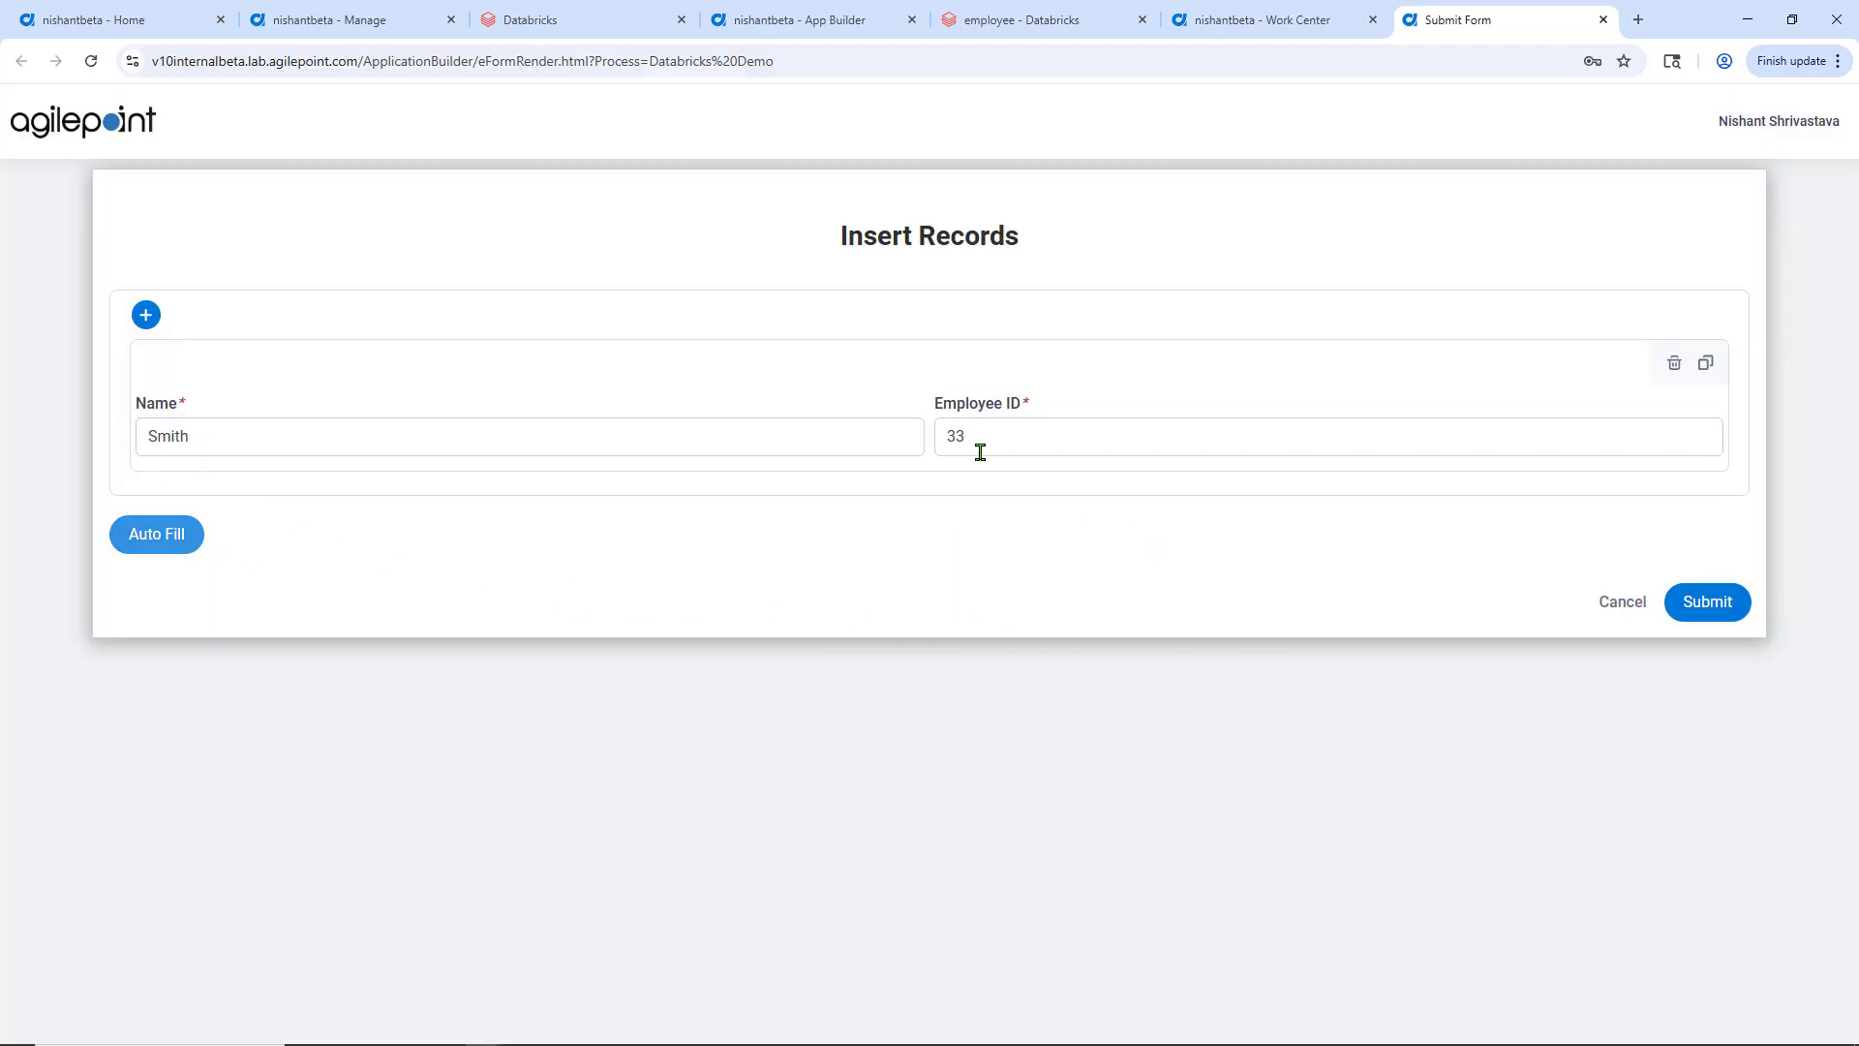
click(1734, 612)
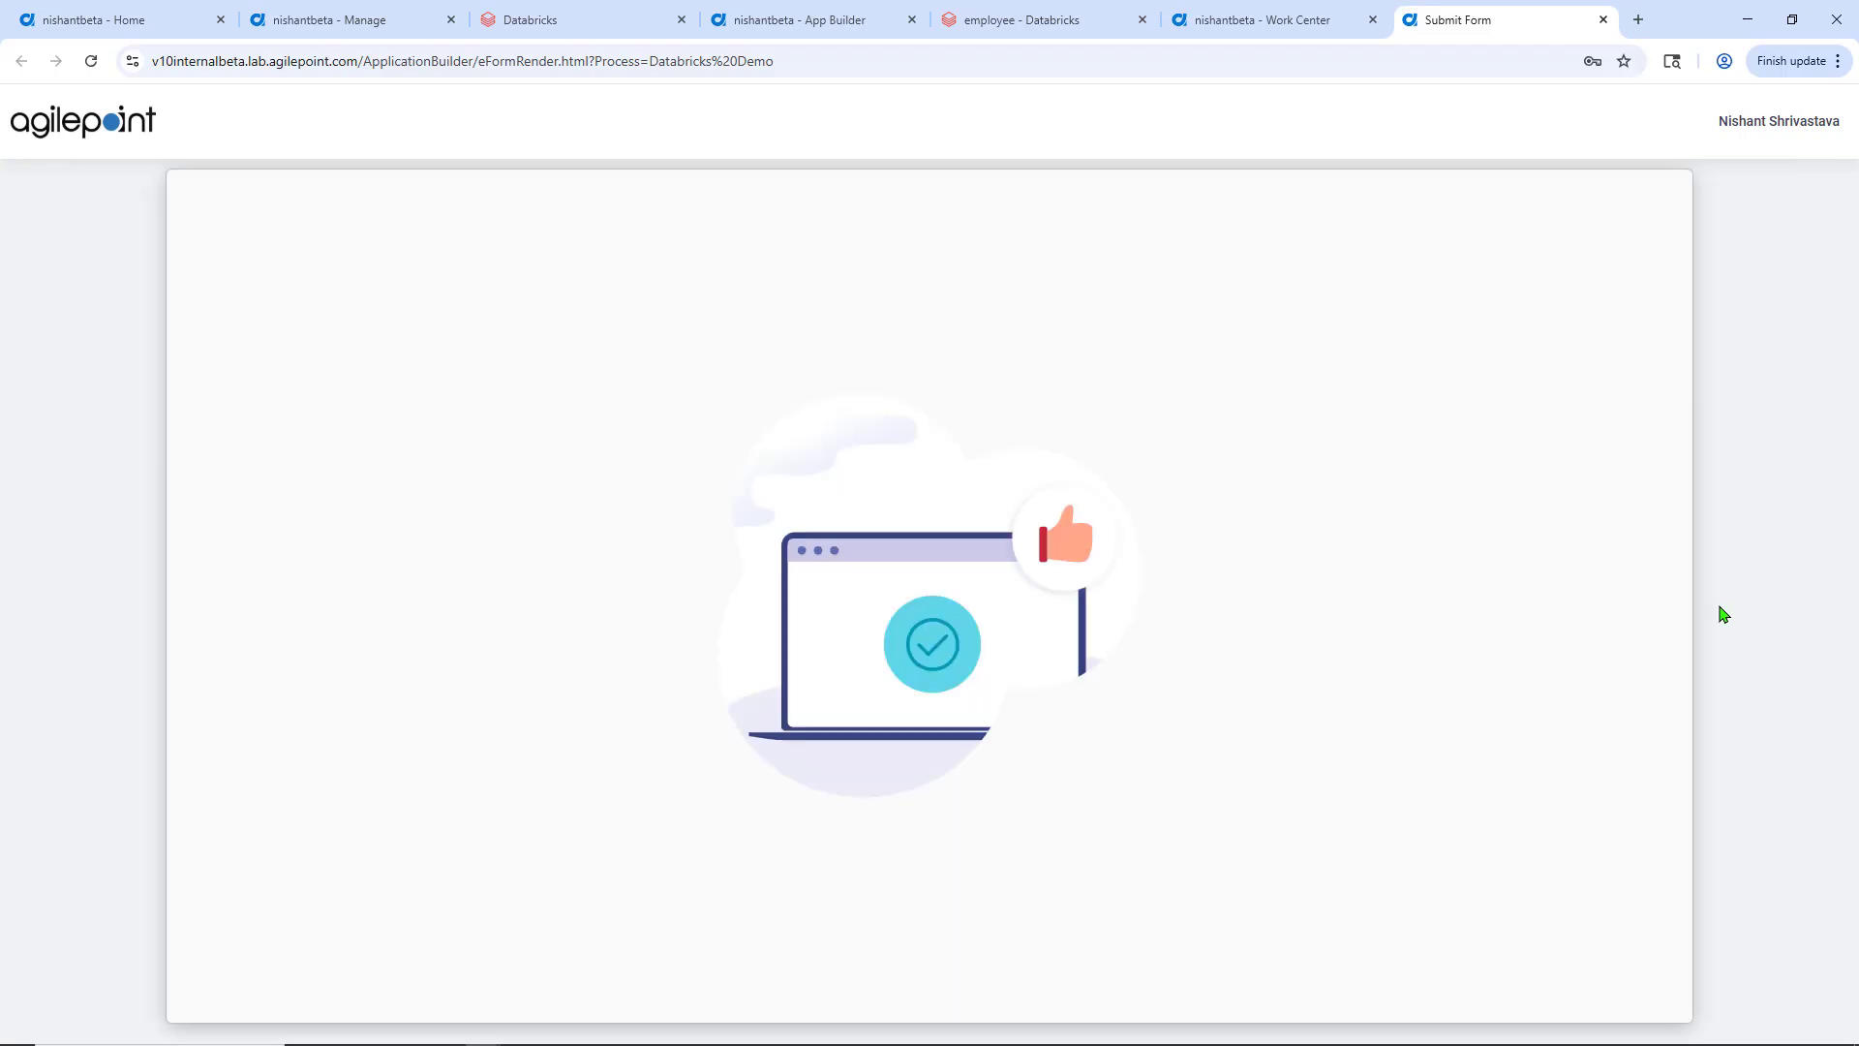
click(1333, 20)
click(1819, 187)
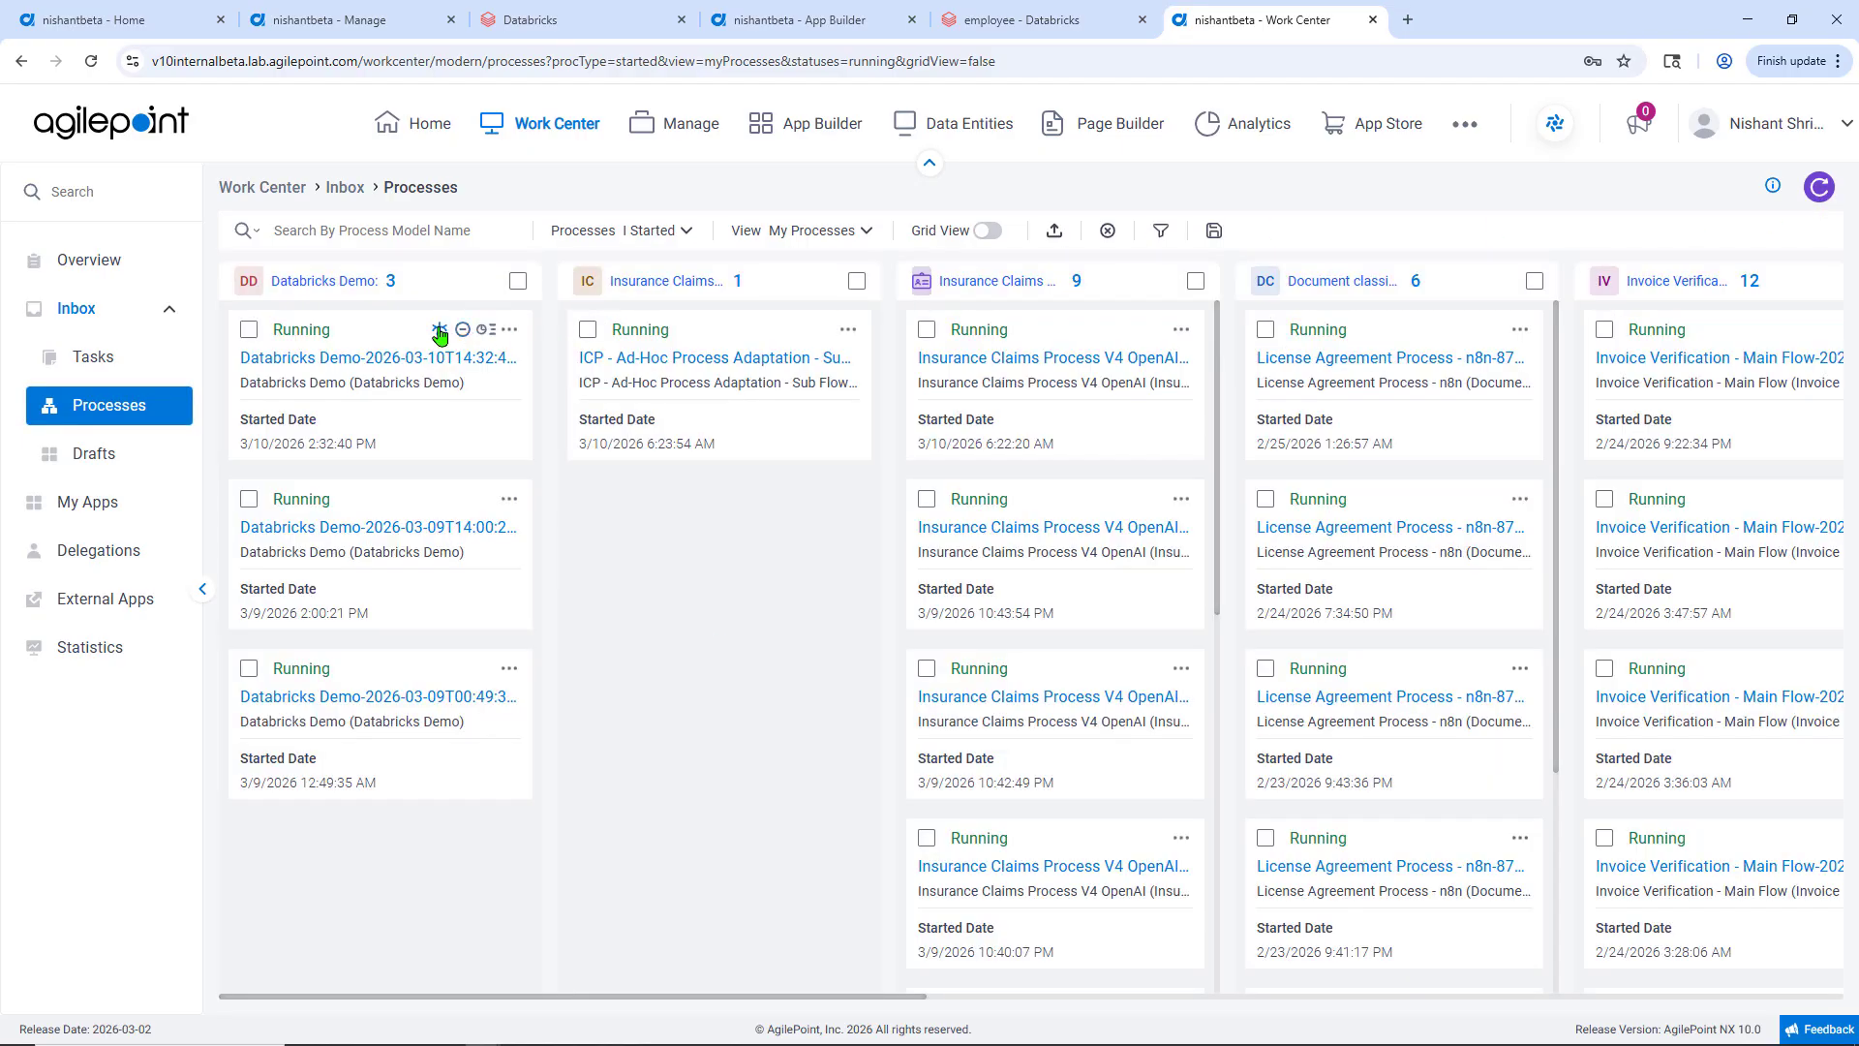
click(442, 331)
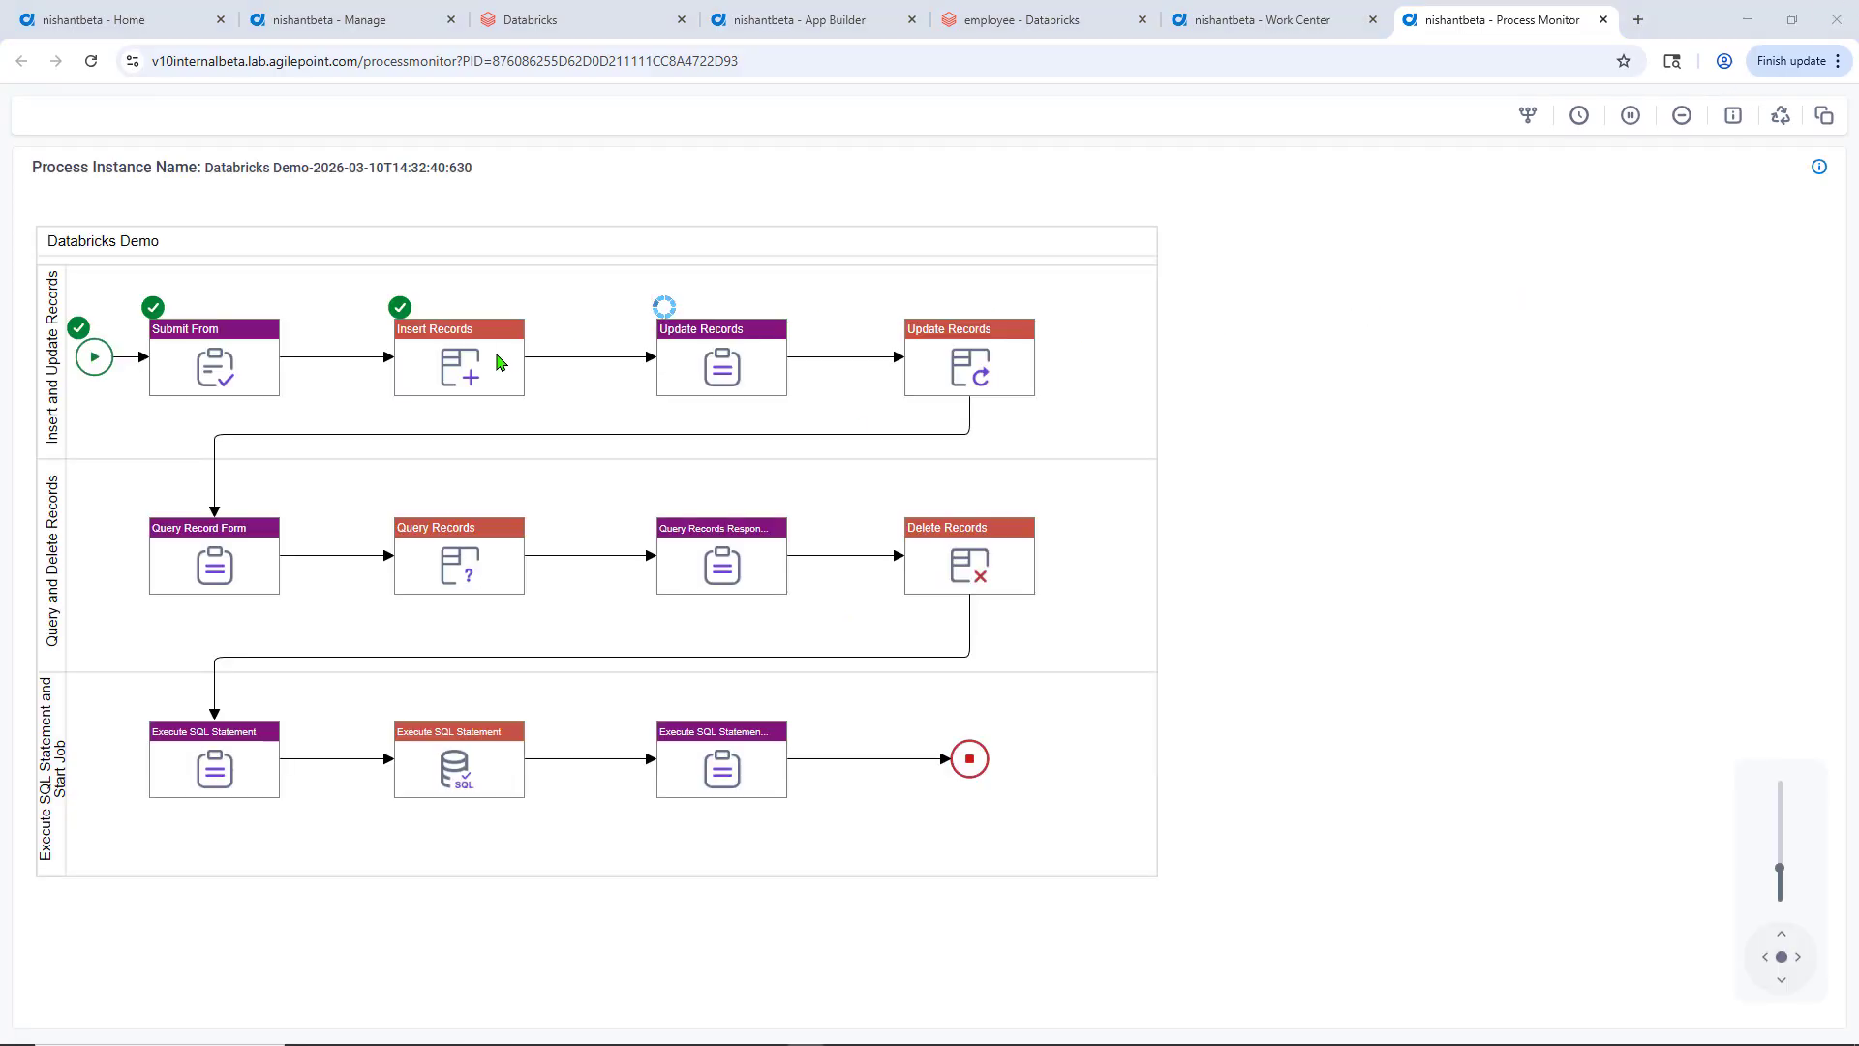
Reload the employee table's sample data in Databricks to check for the inserted record, and return to the process monitor
click(1041, 20)
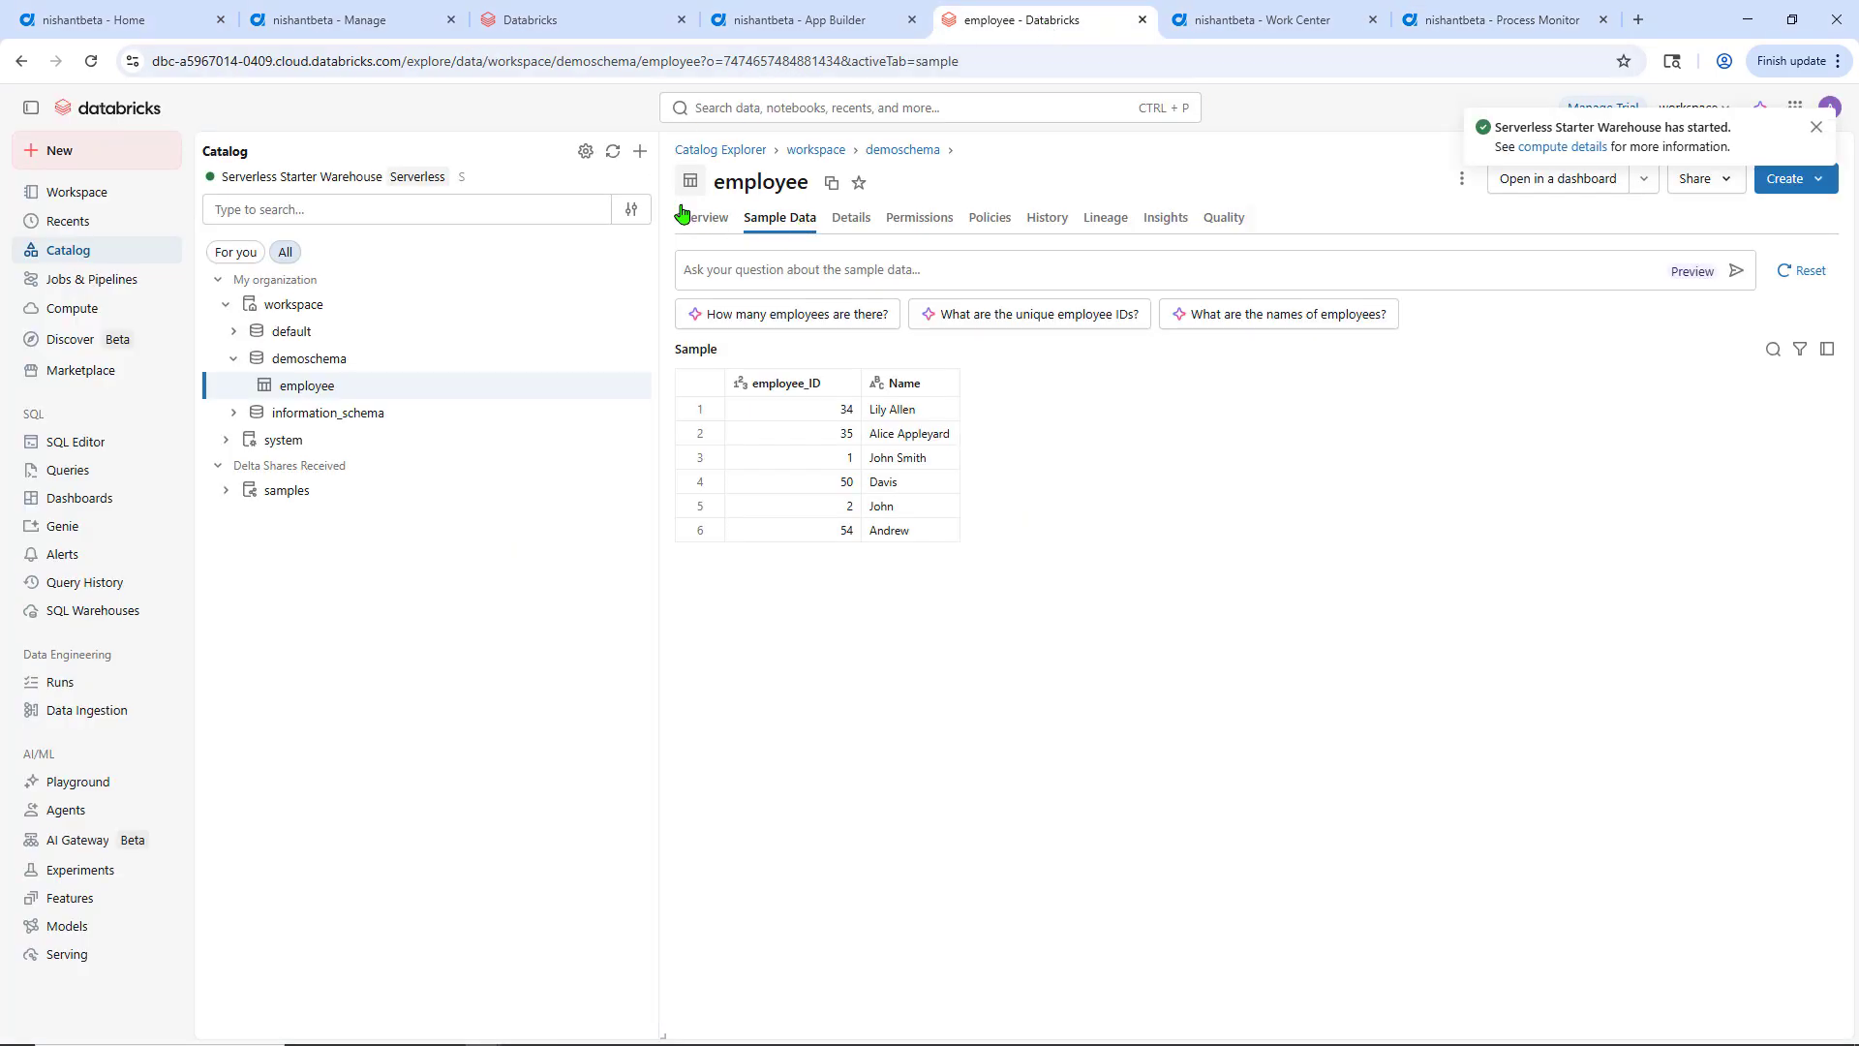
click(91, 61)
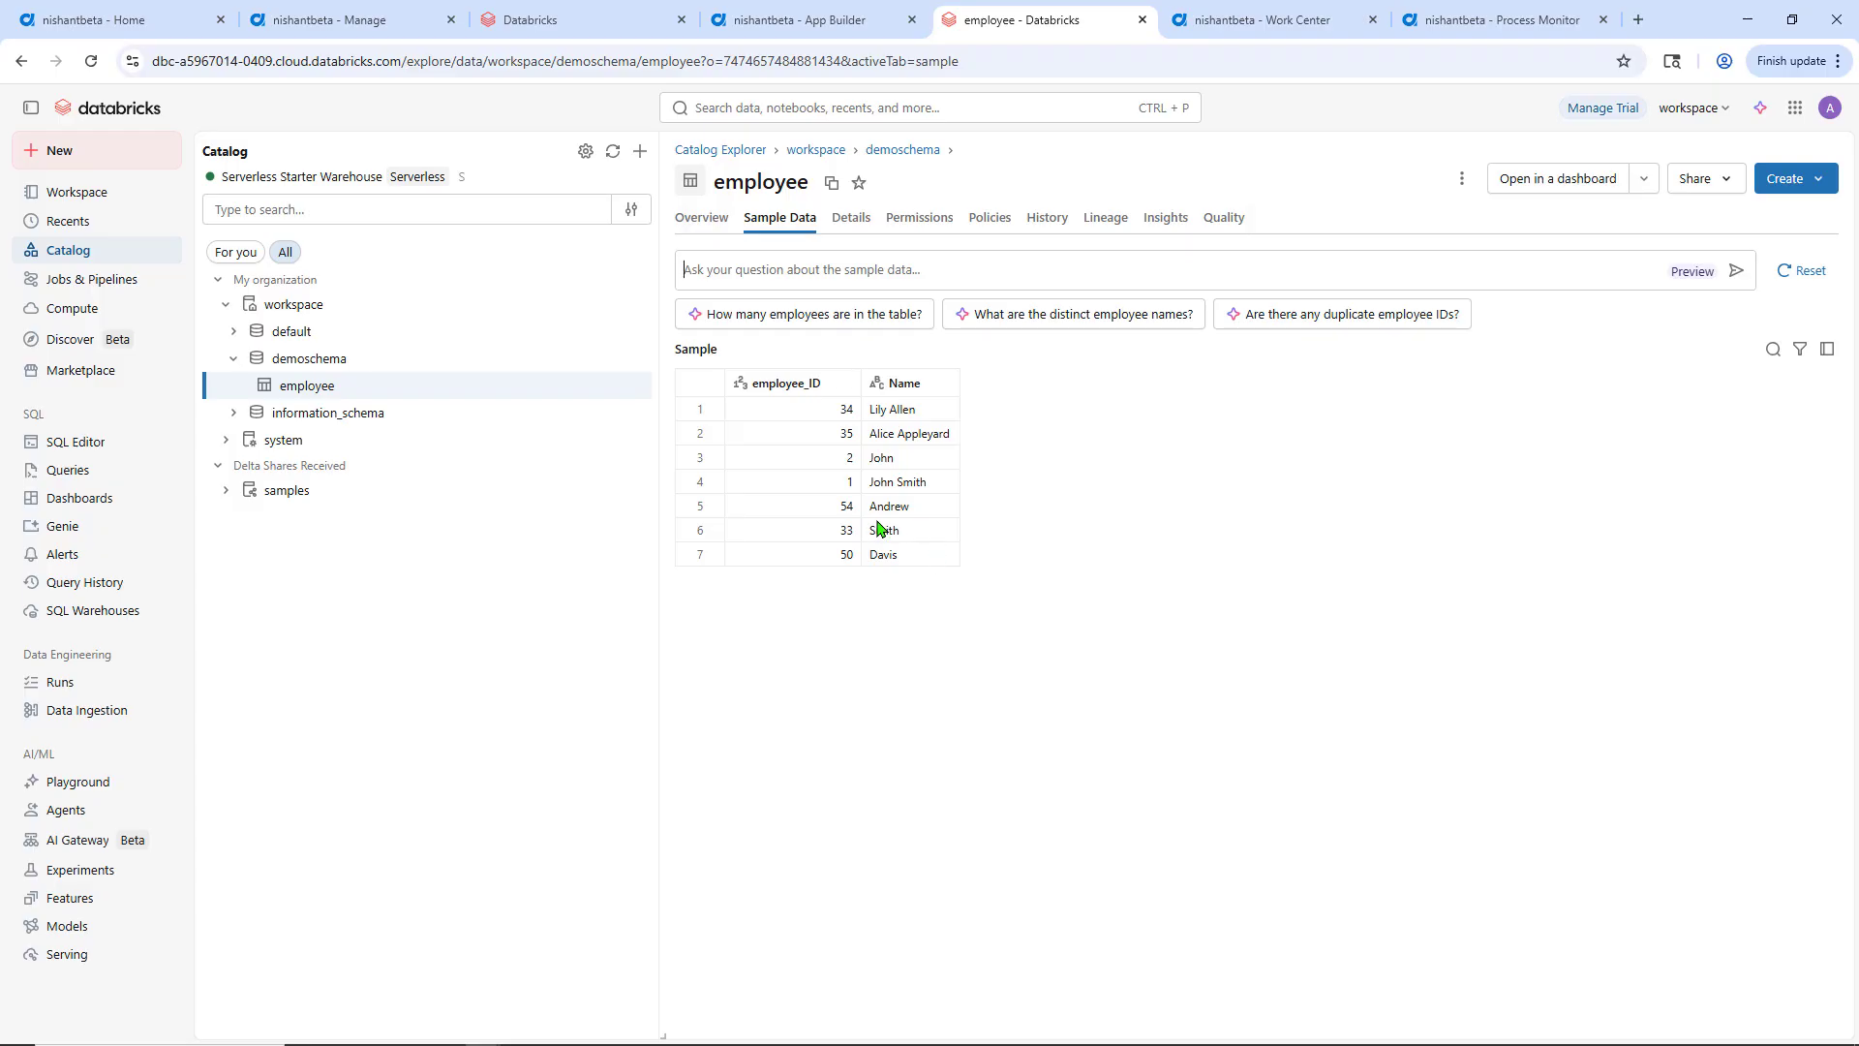
click(1471, 23)
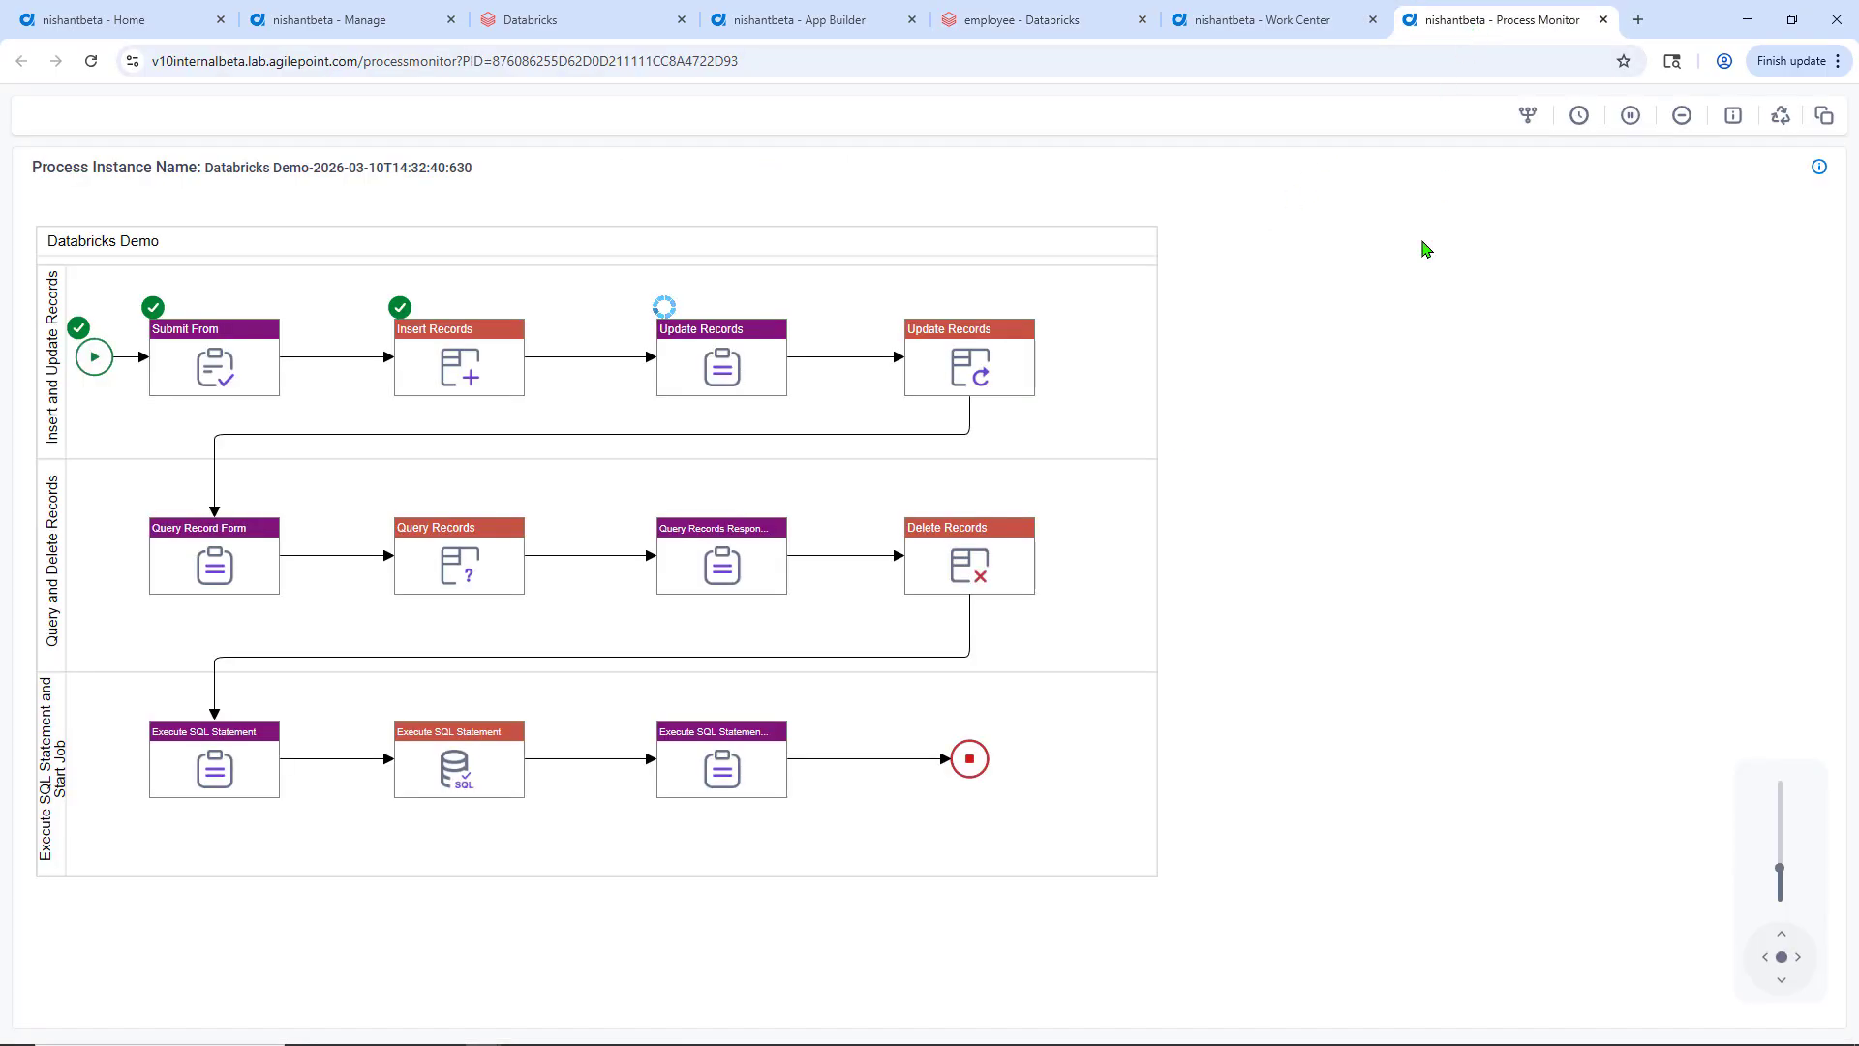
Open the assigned Update Records task from its participant details, auto-fill the employee's new name, and submit it
click(710, 369)
click(1663, 502)
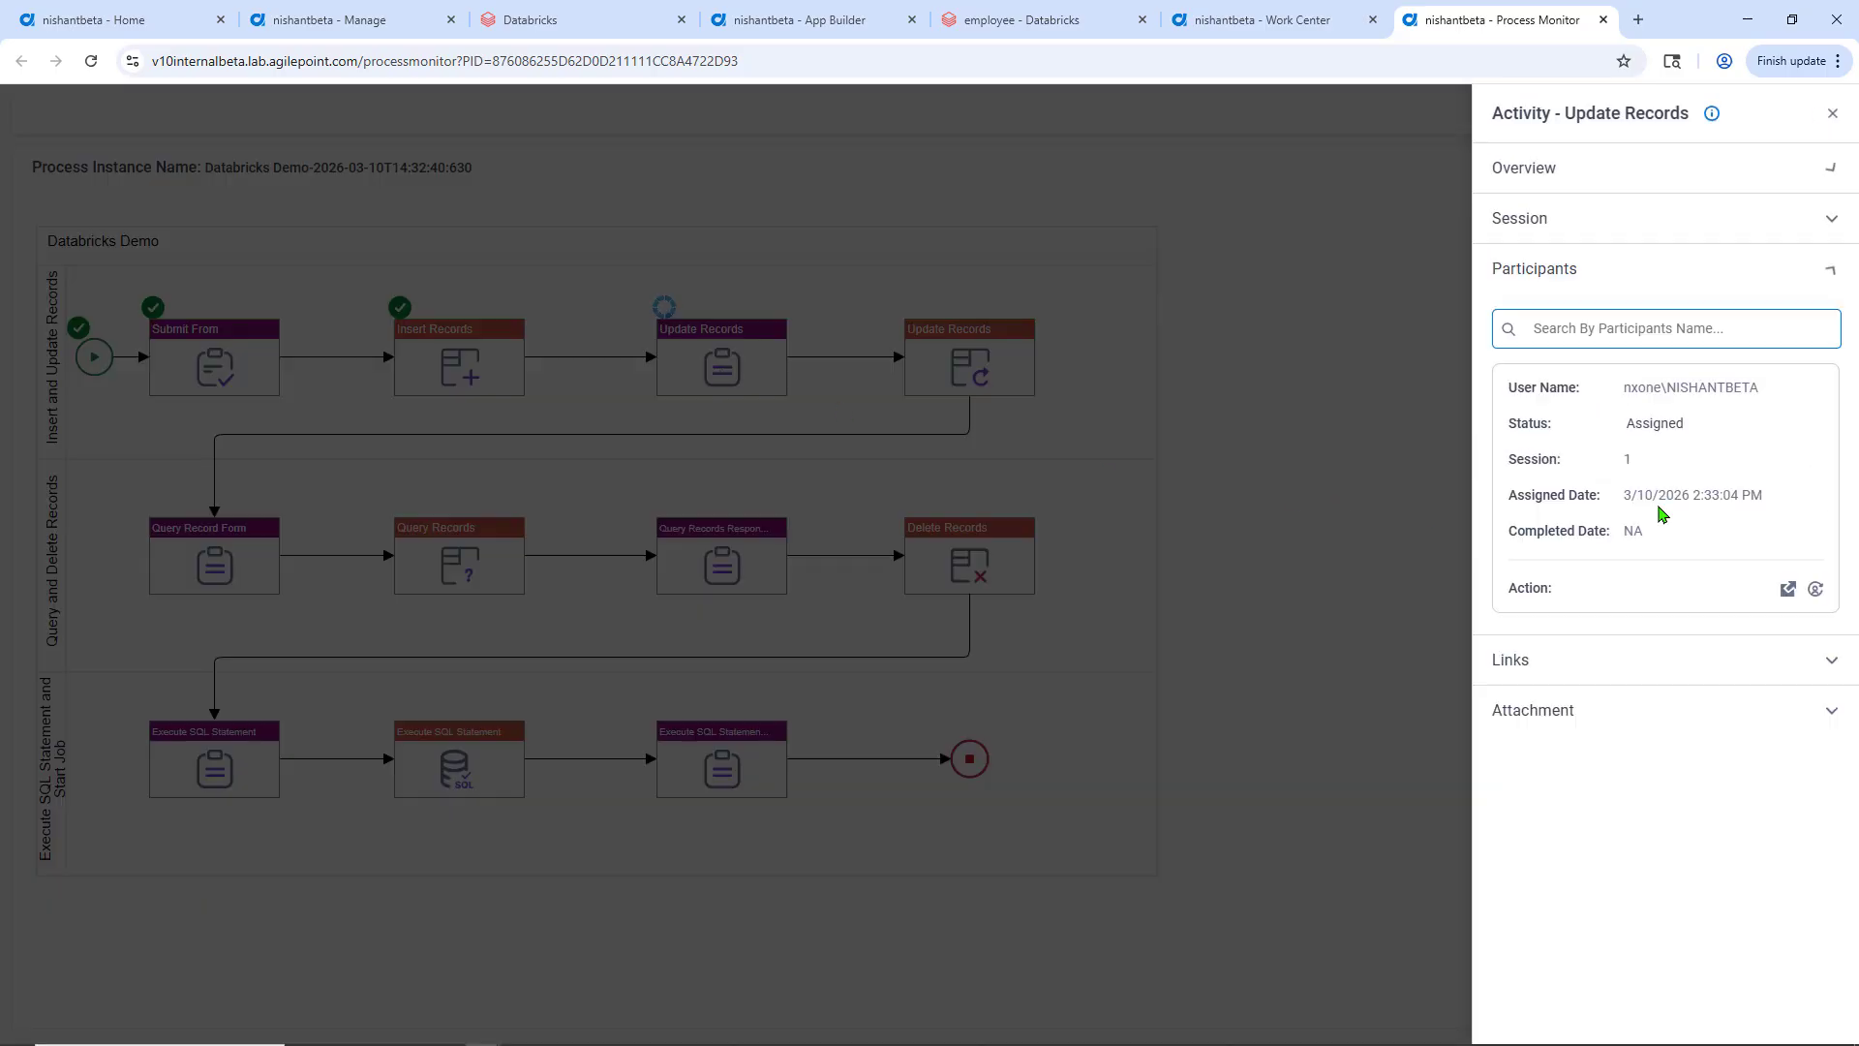
click(1787, 589)
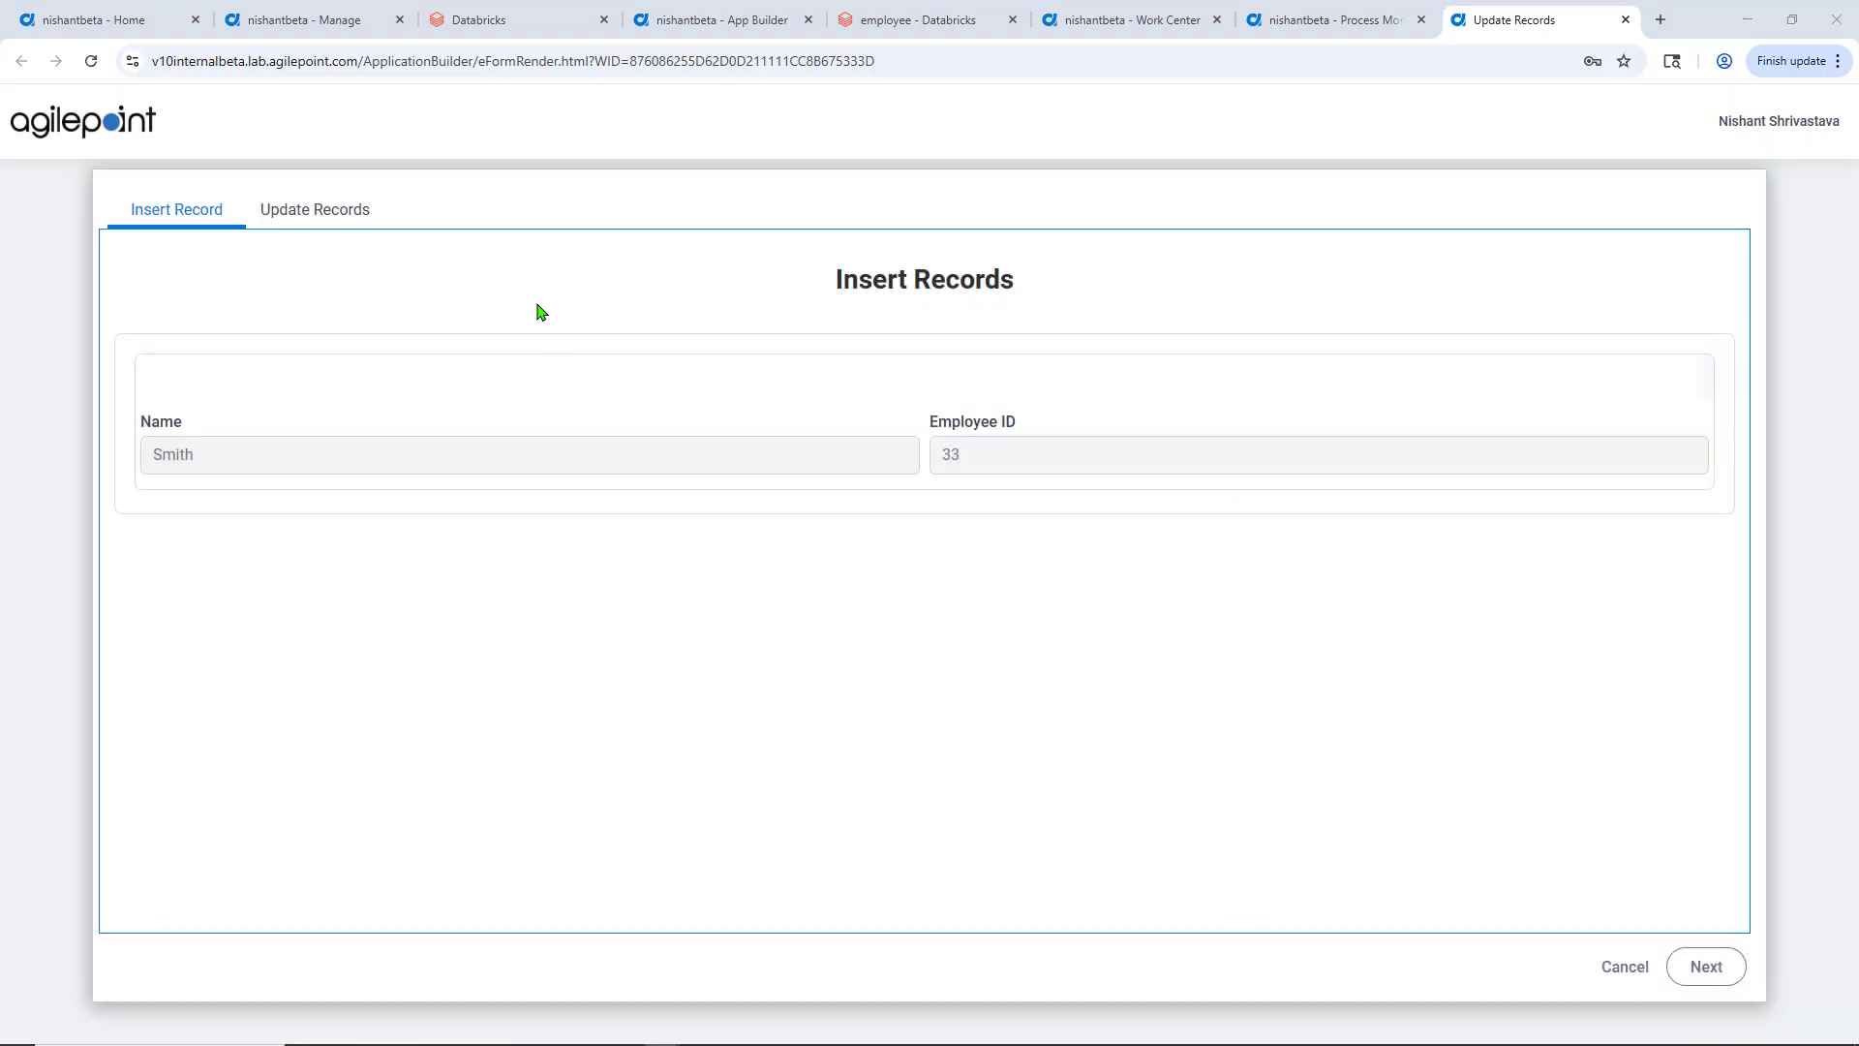
click(318, 212)
click(129, 353)
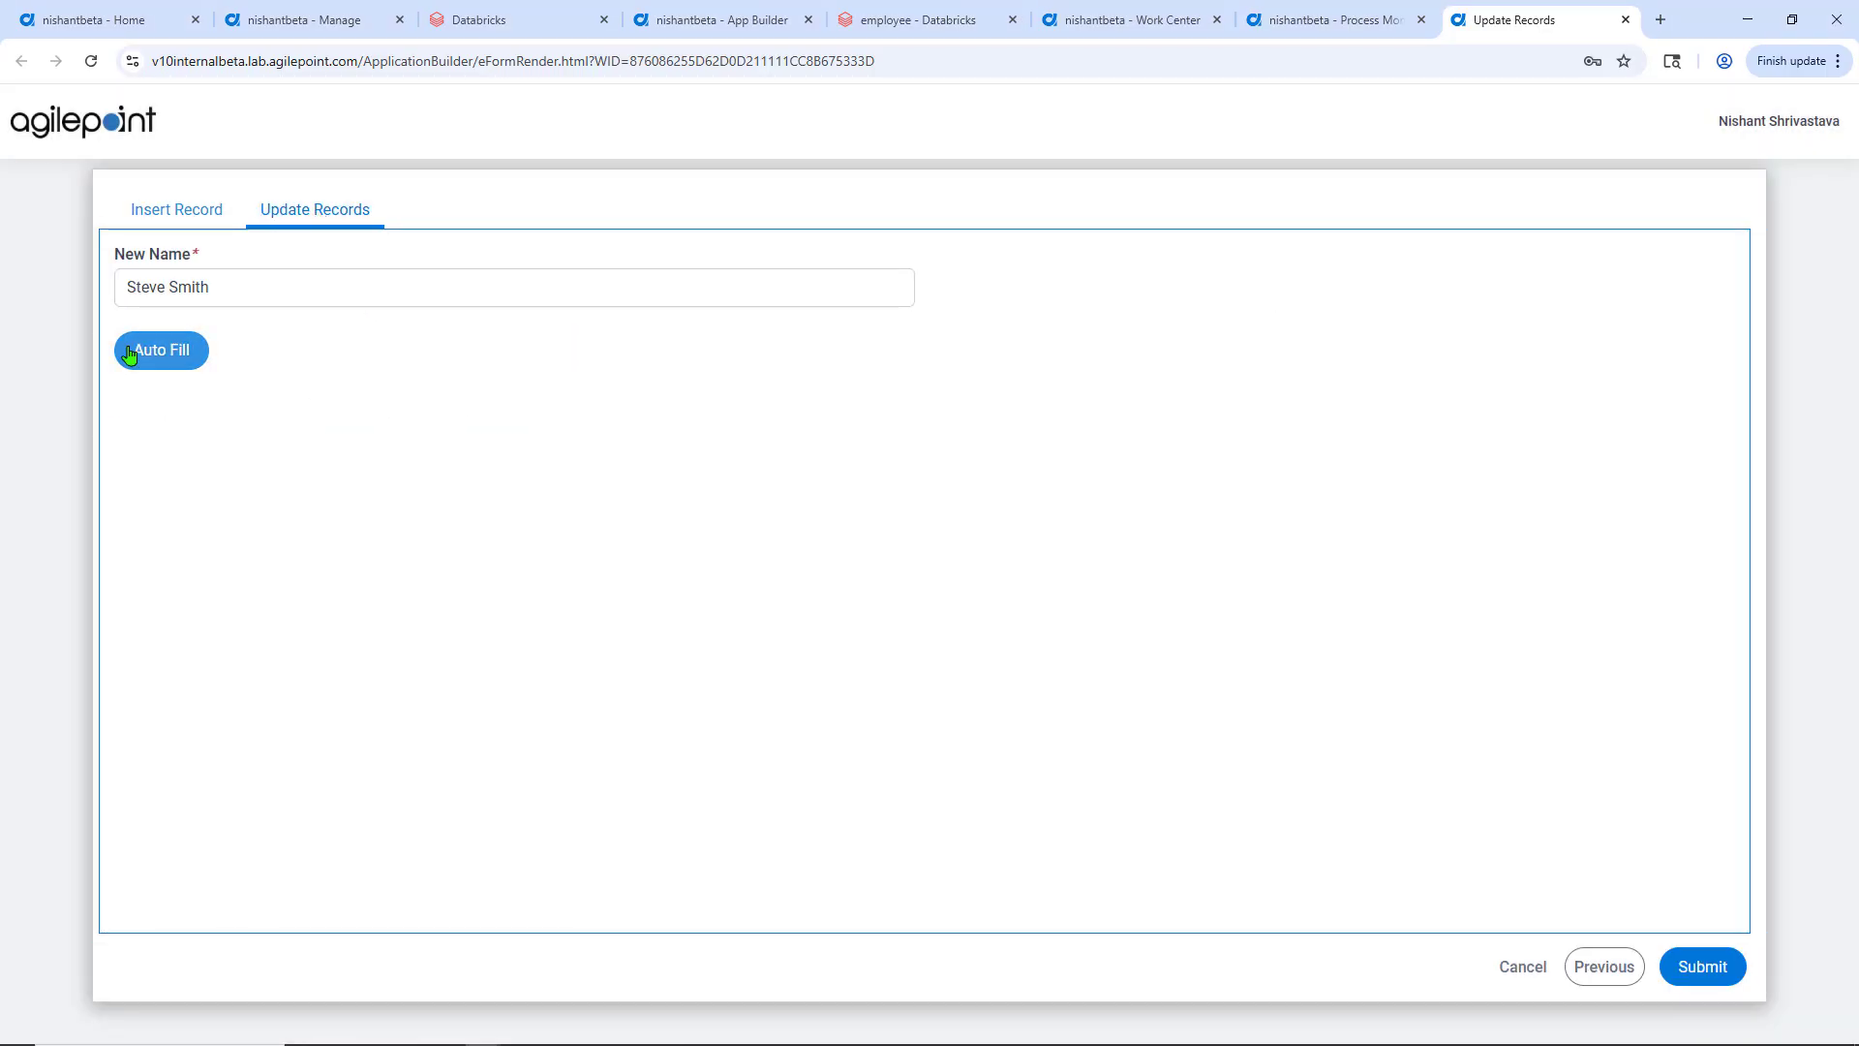
click(203, 293)
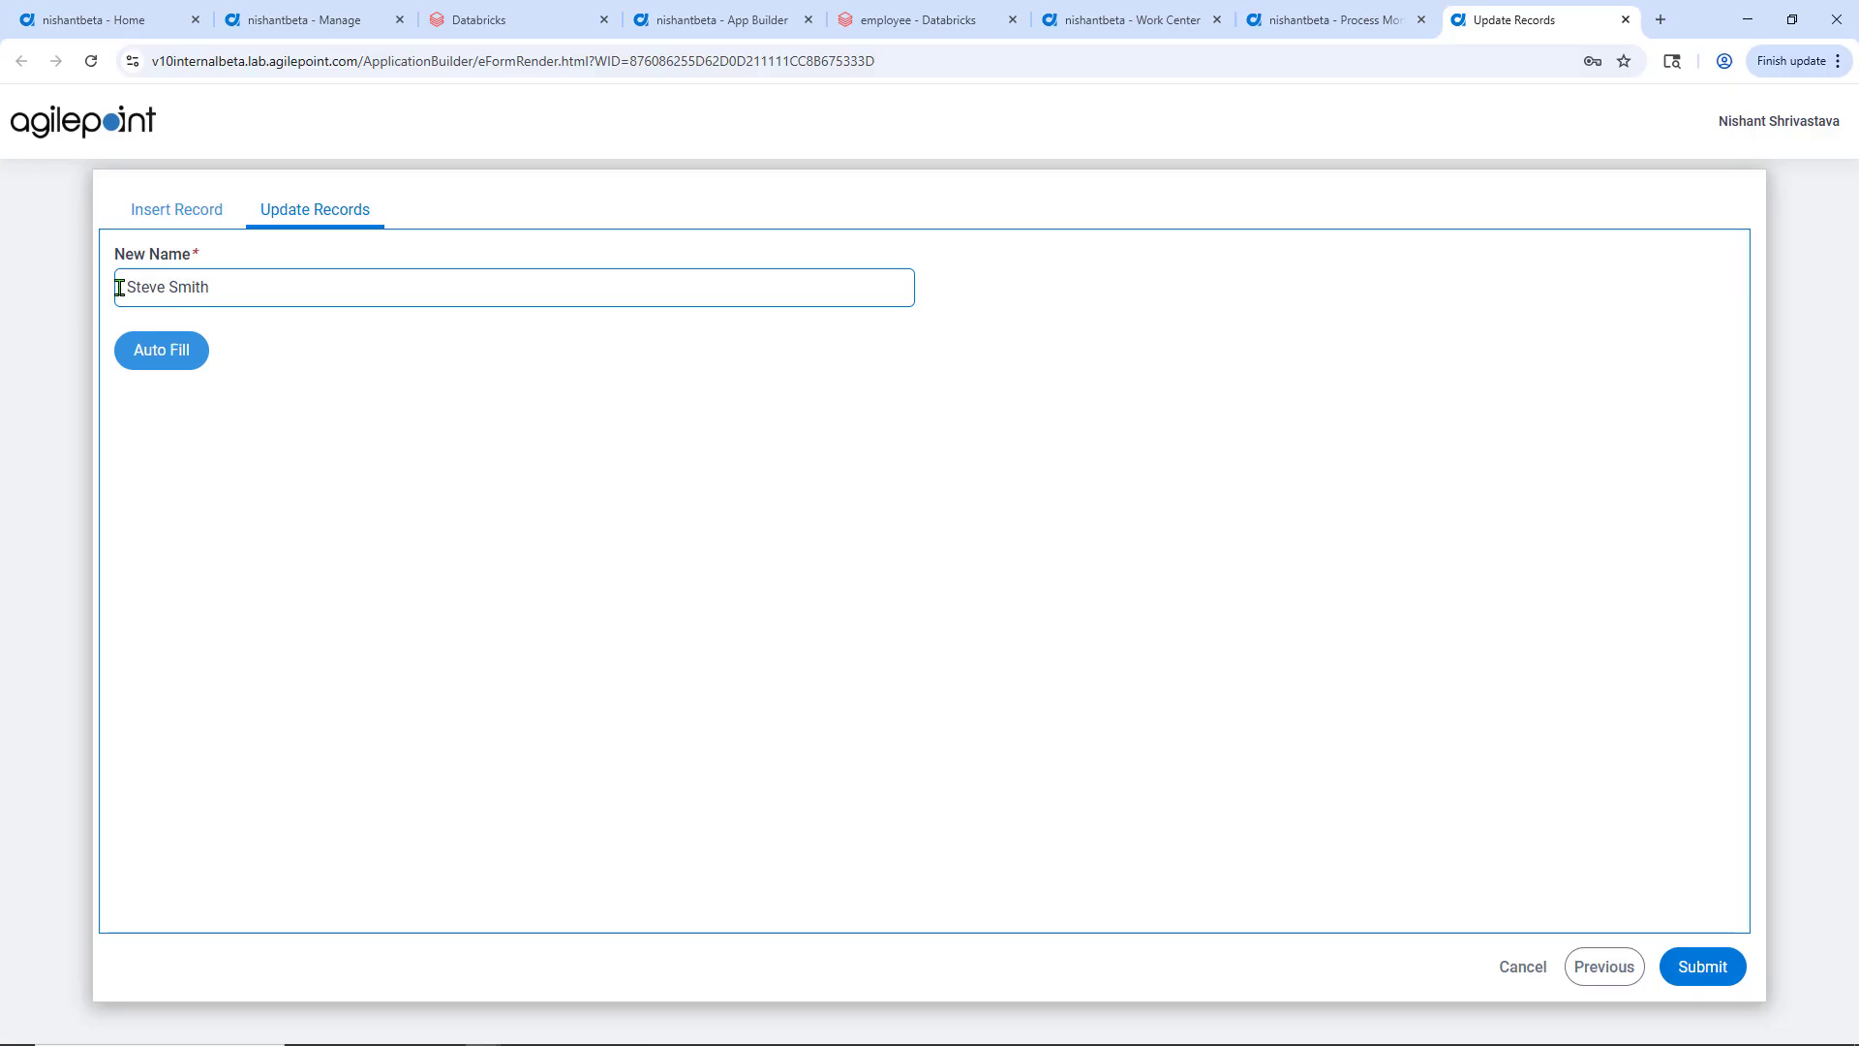
click(1685, 976)
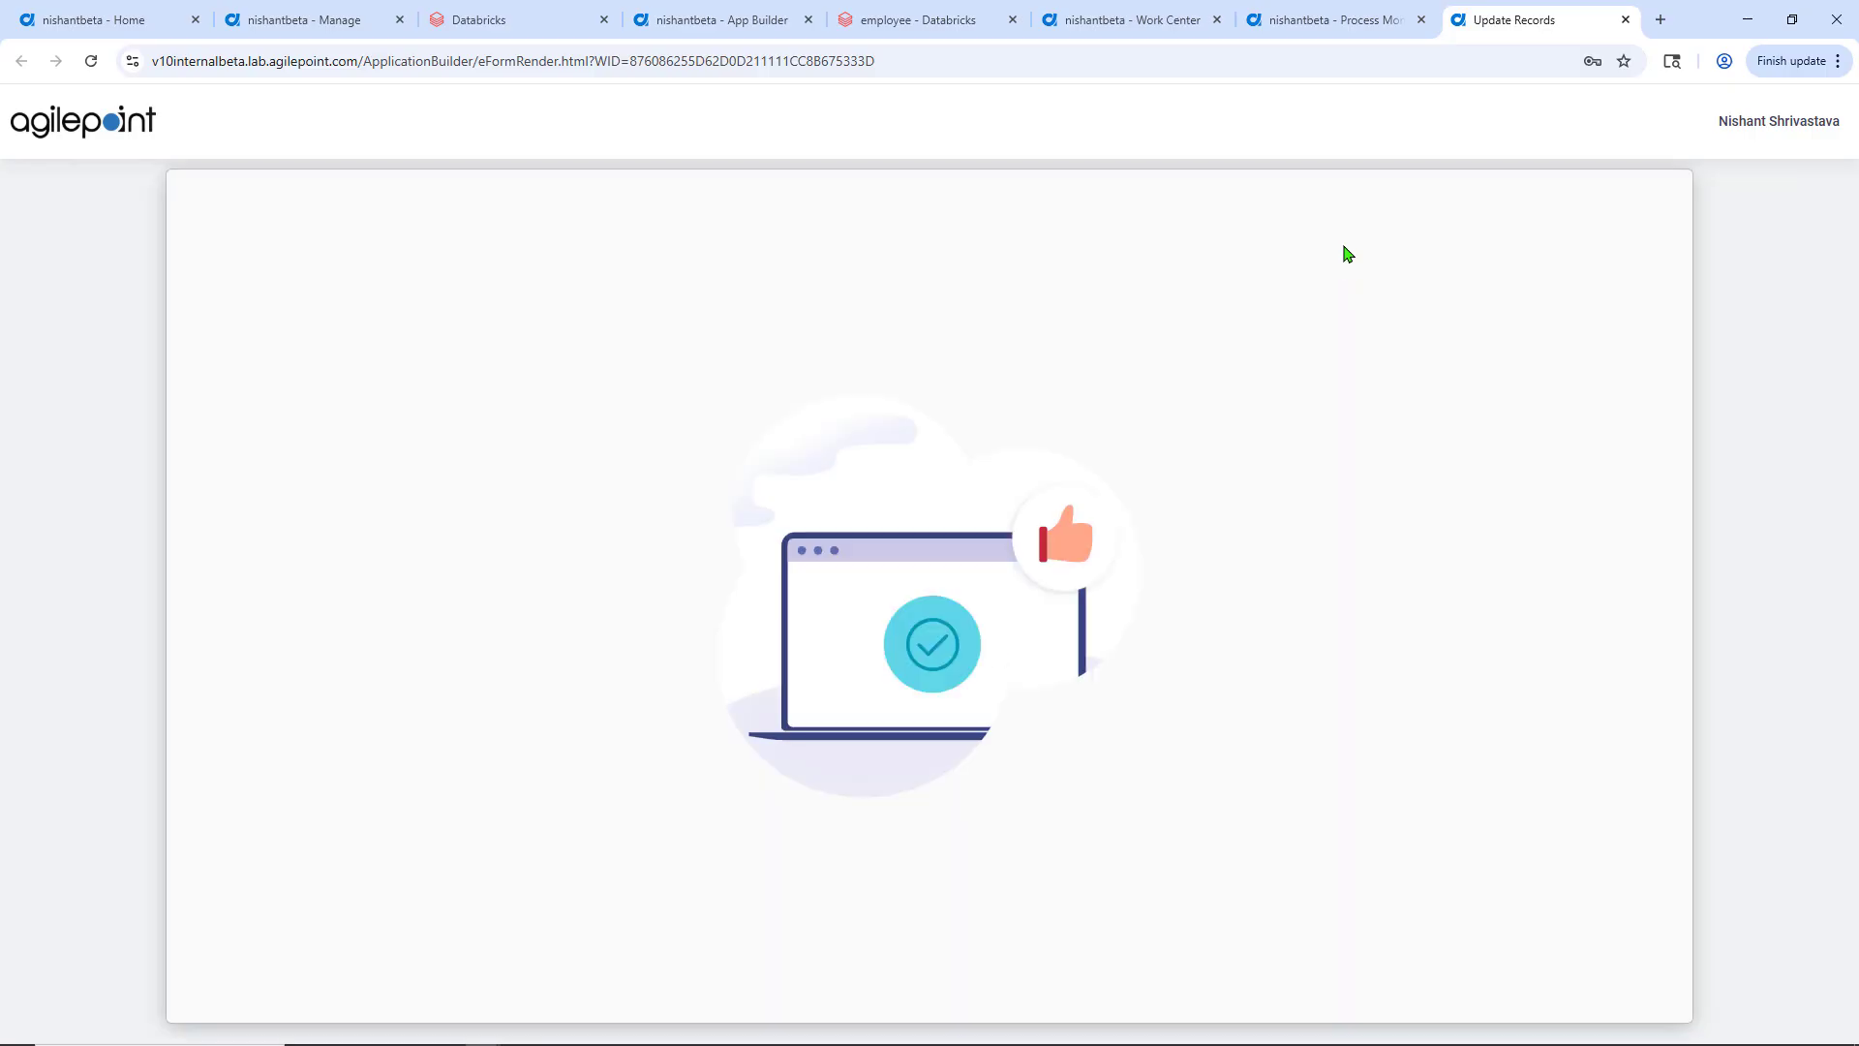
Check the process monitor's progress after the update task, and reload the employee table in Databricks to examine the updated name
click(1334, 22)
click(1825, 116)
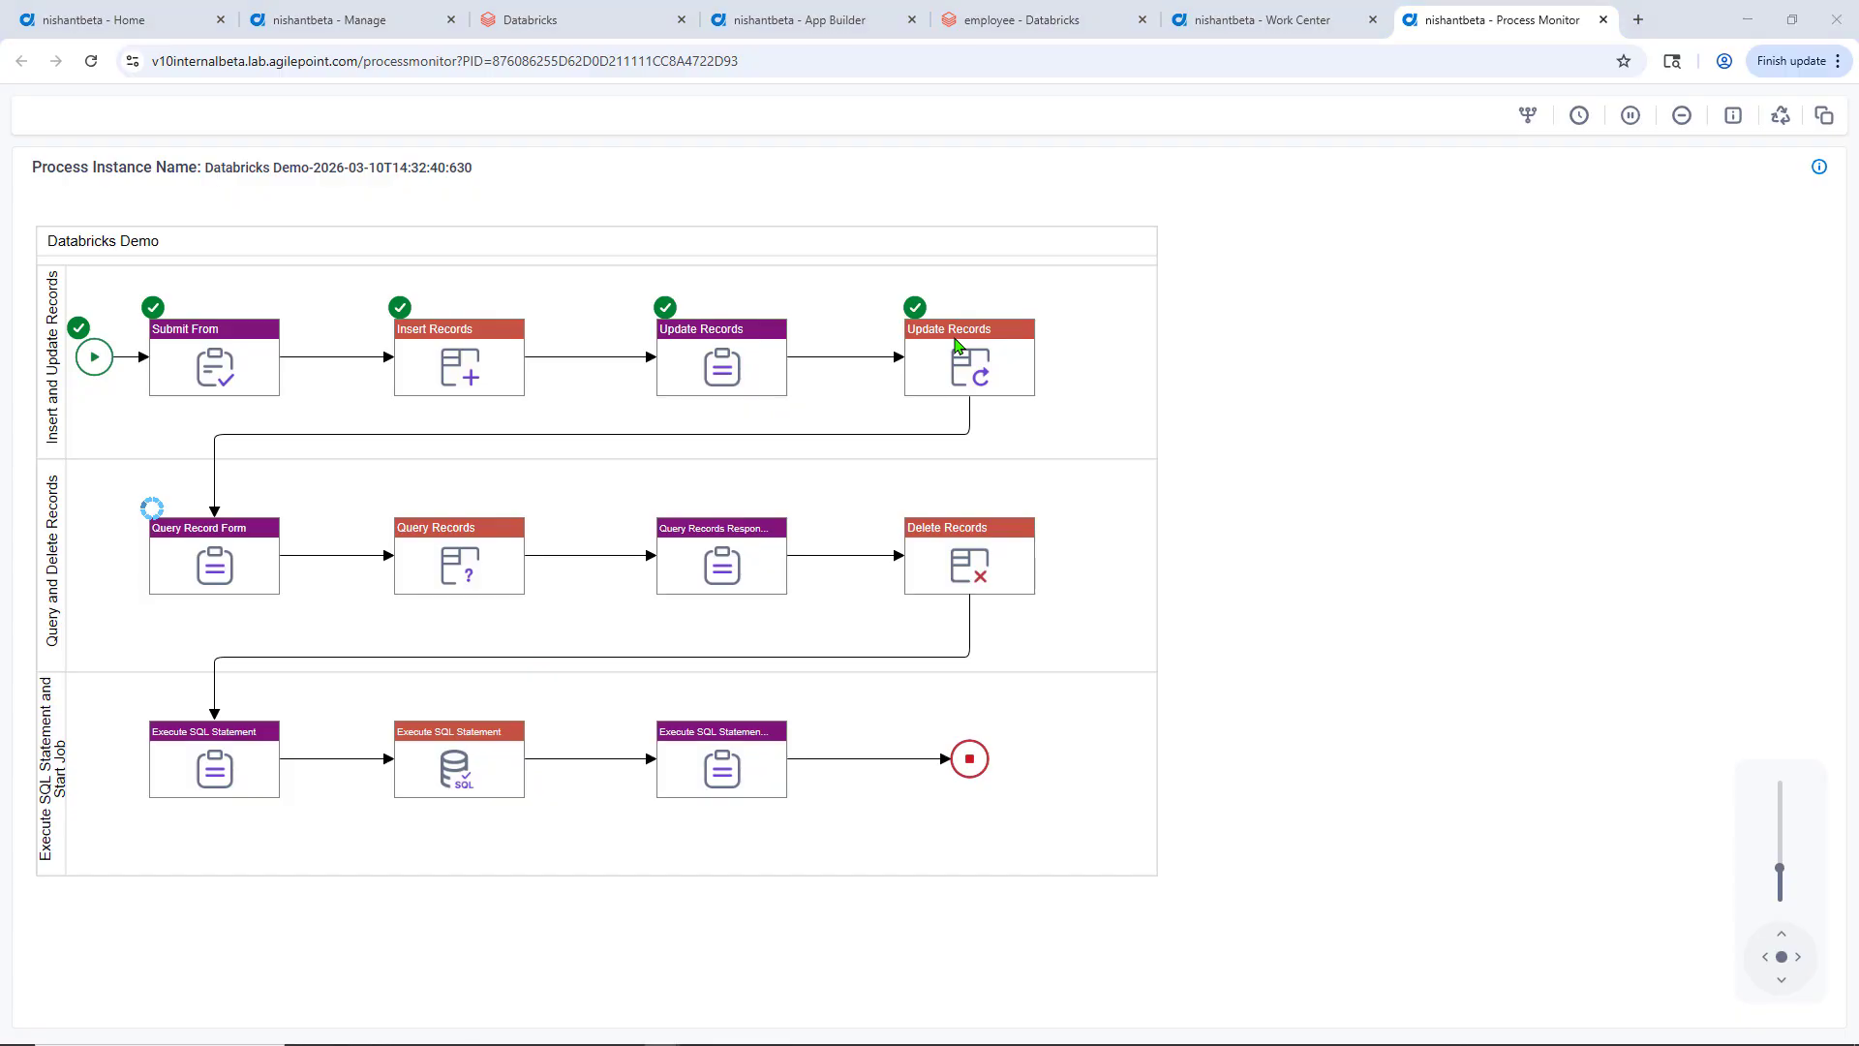
click(1022, 21)
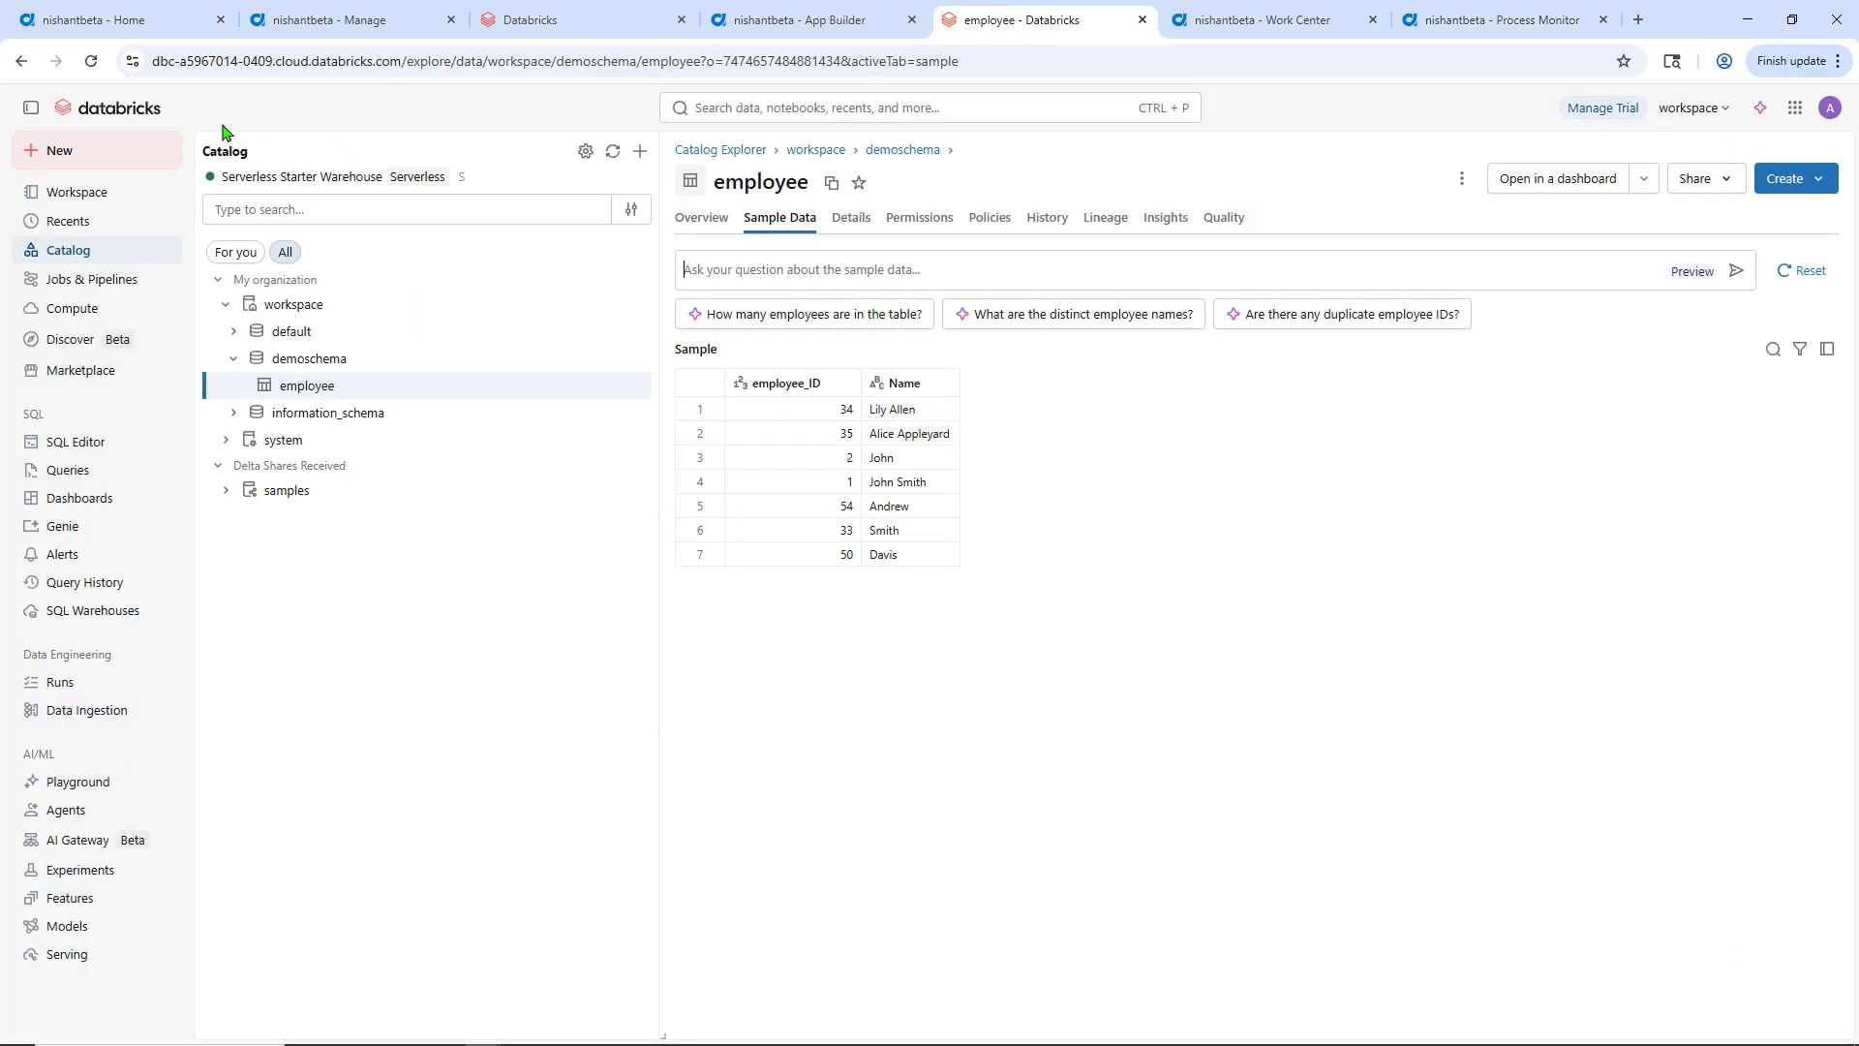
click(91, 61)
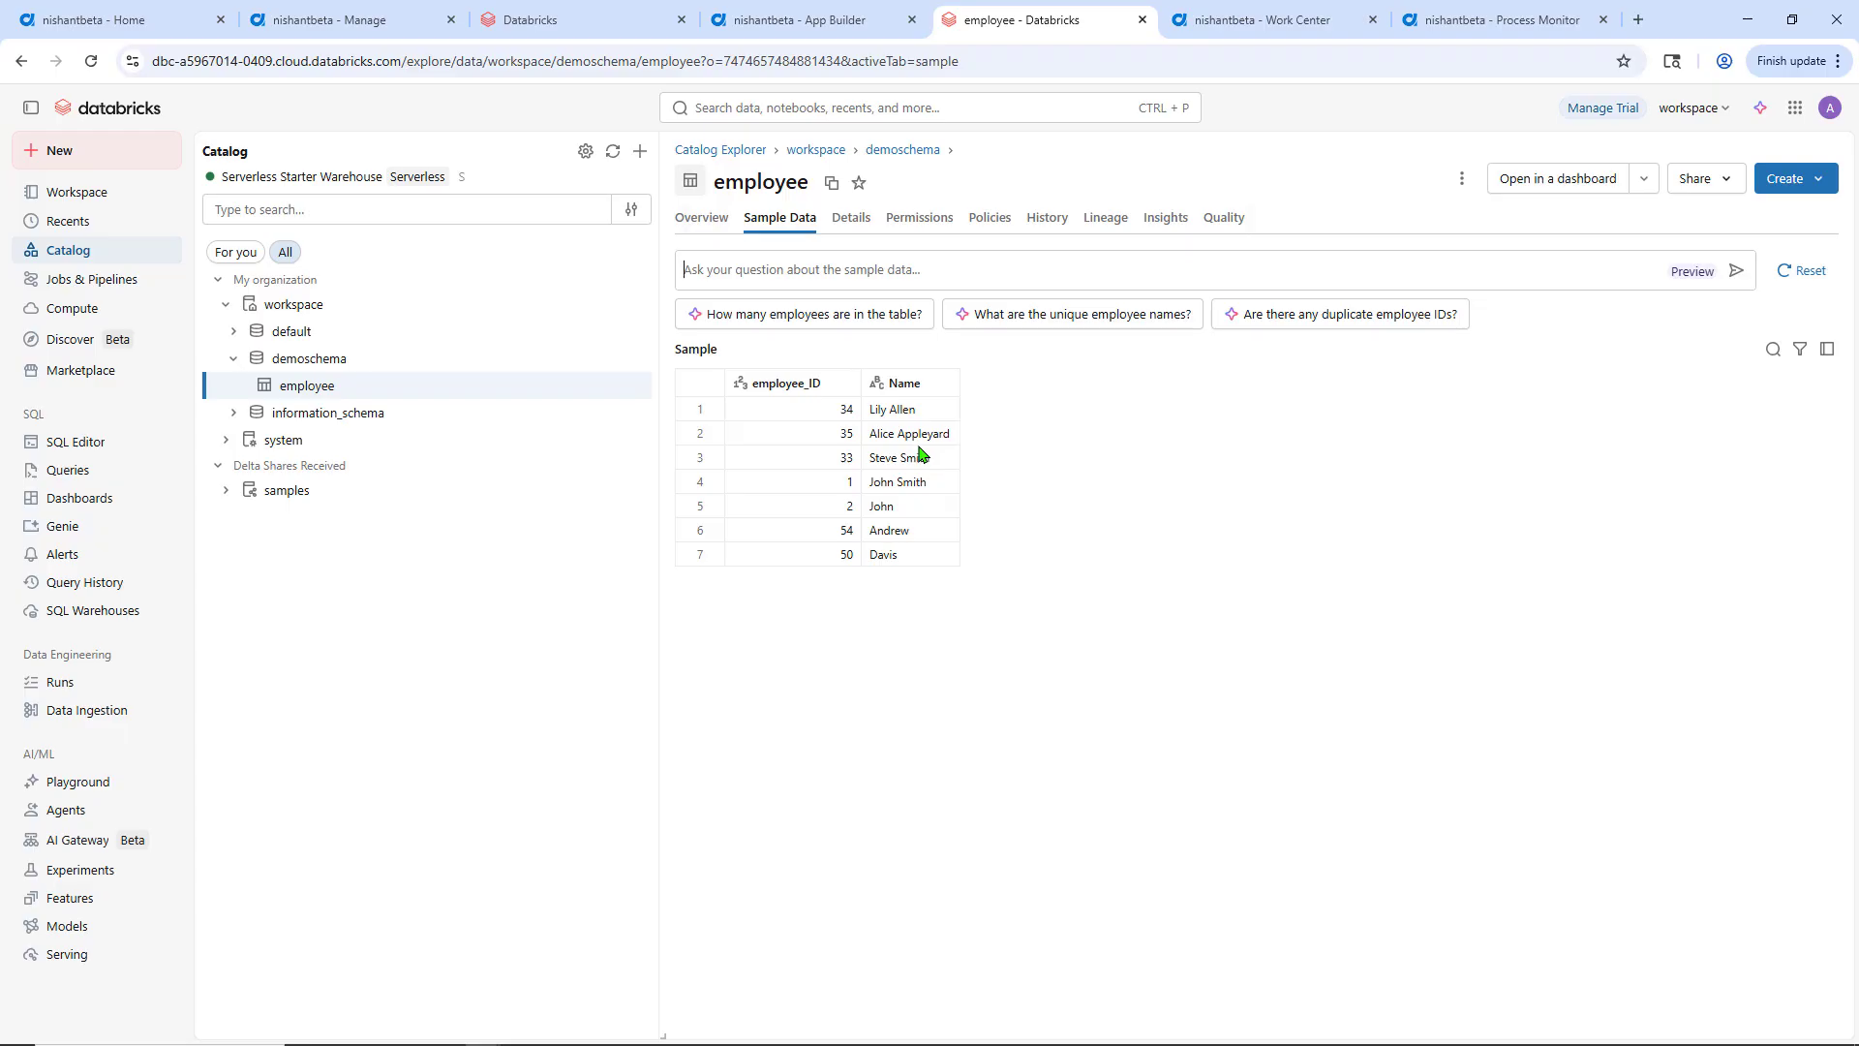
Submit the Query Record Form task with the auto-filled employee name as its Where Name value, and return to the process diagram
click(1466, 31)
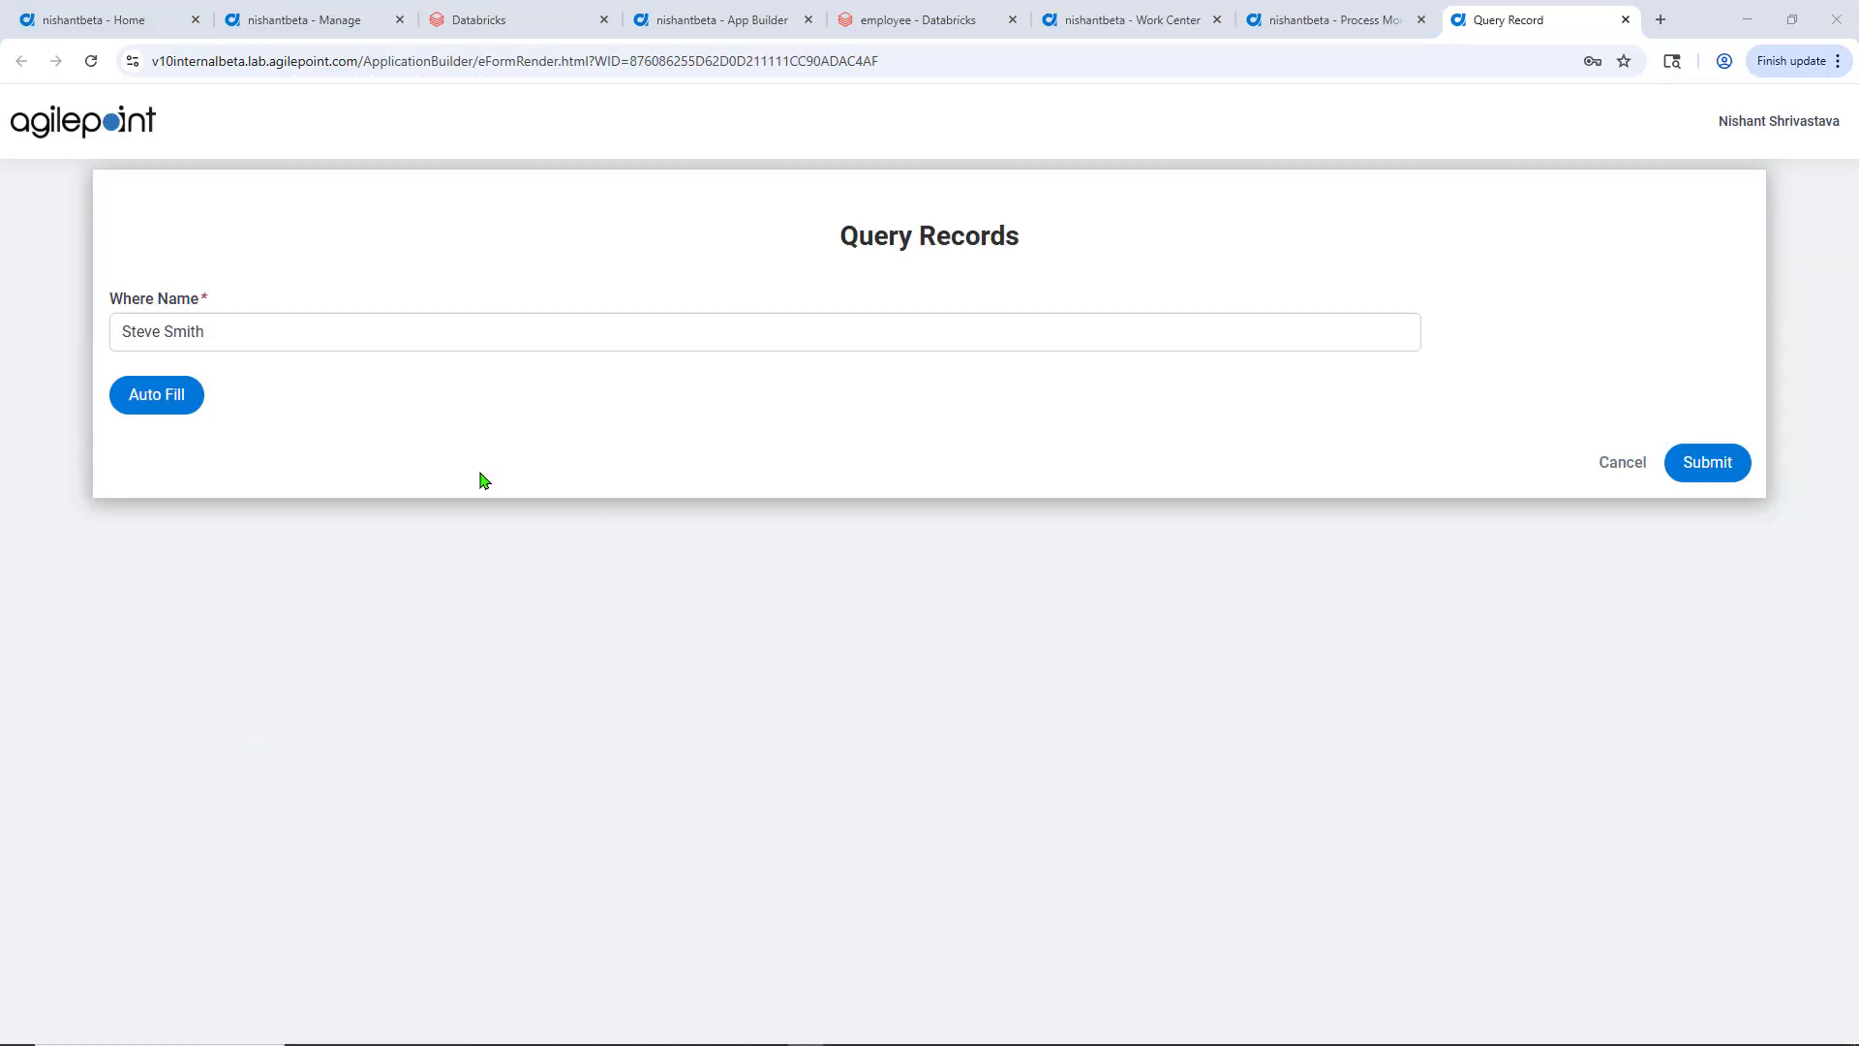
click(1709, 464)
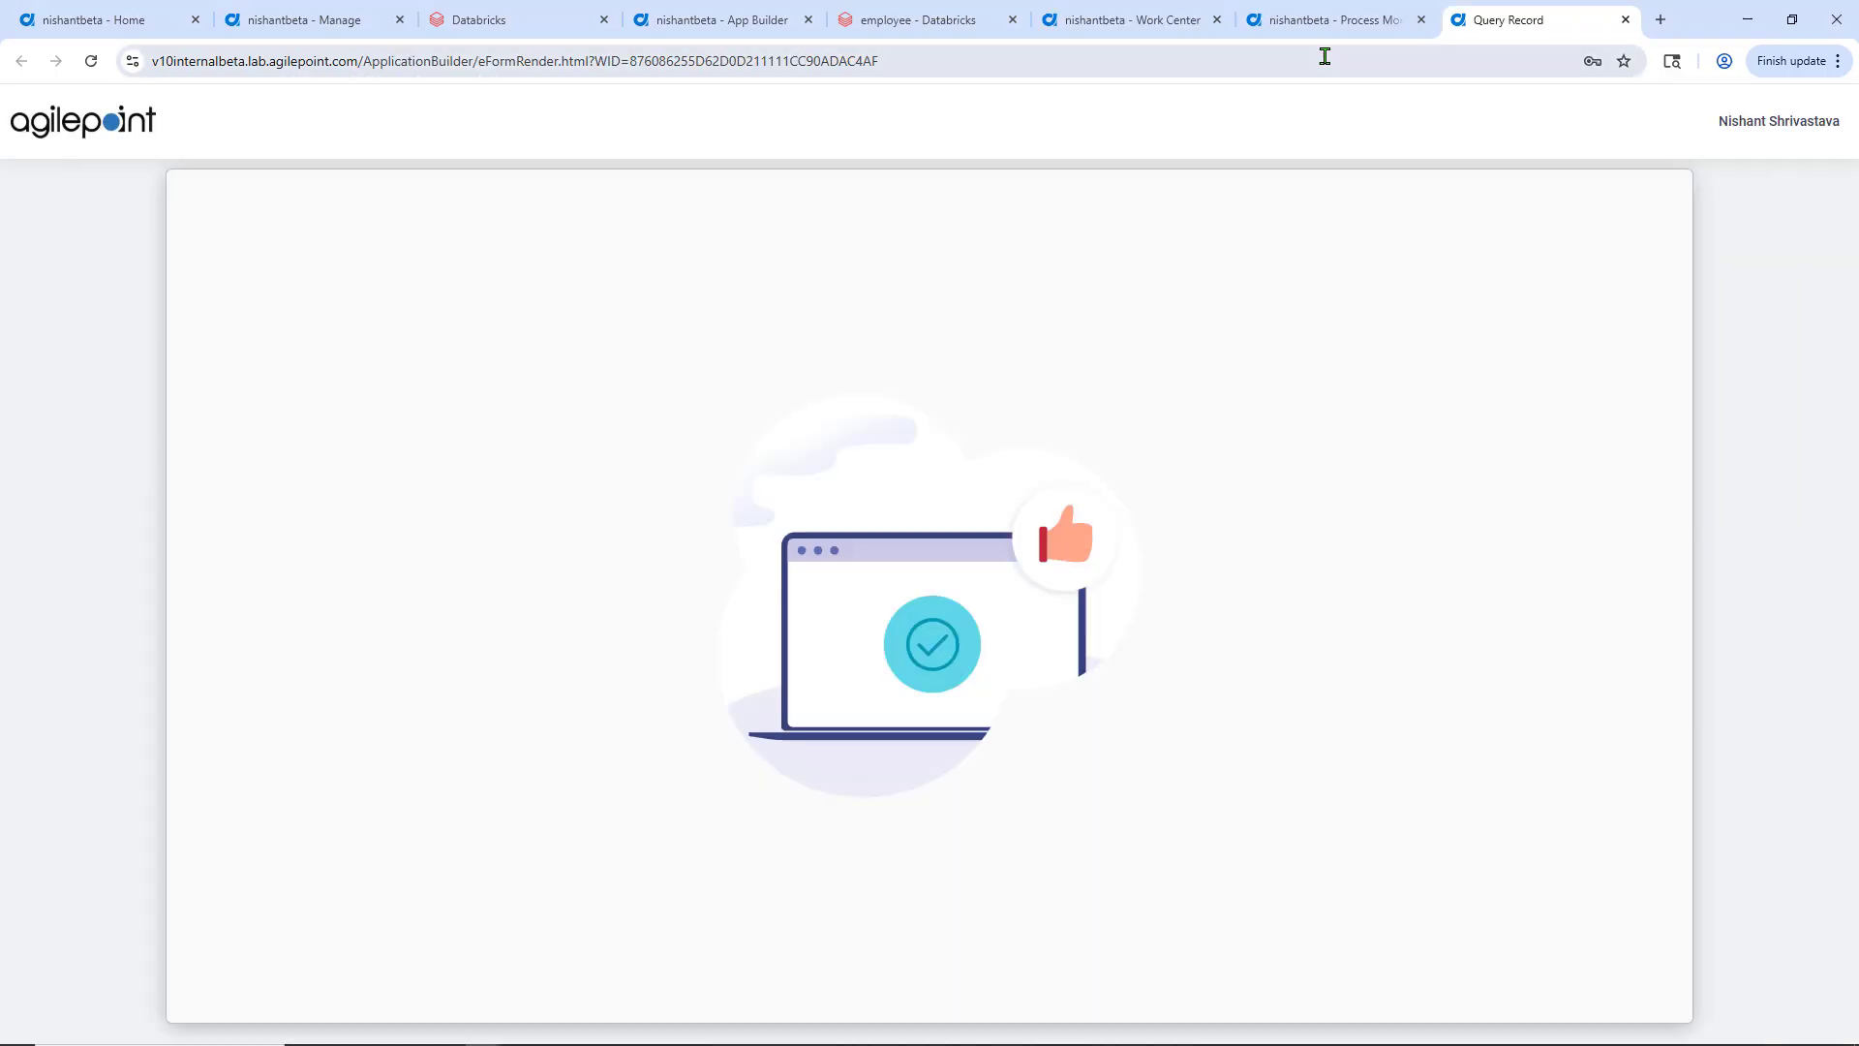
click(1341, 30)
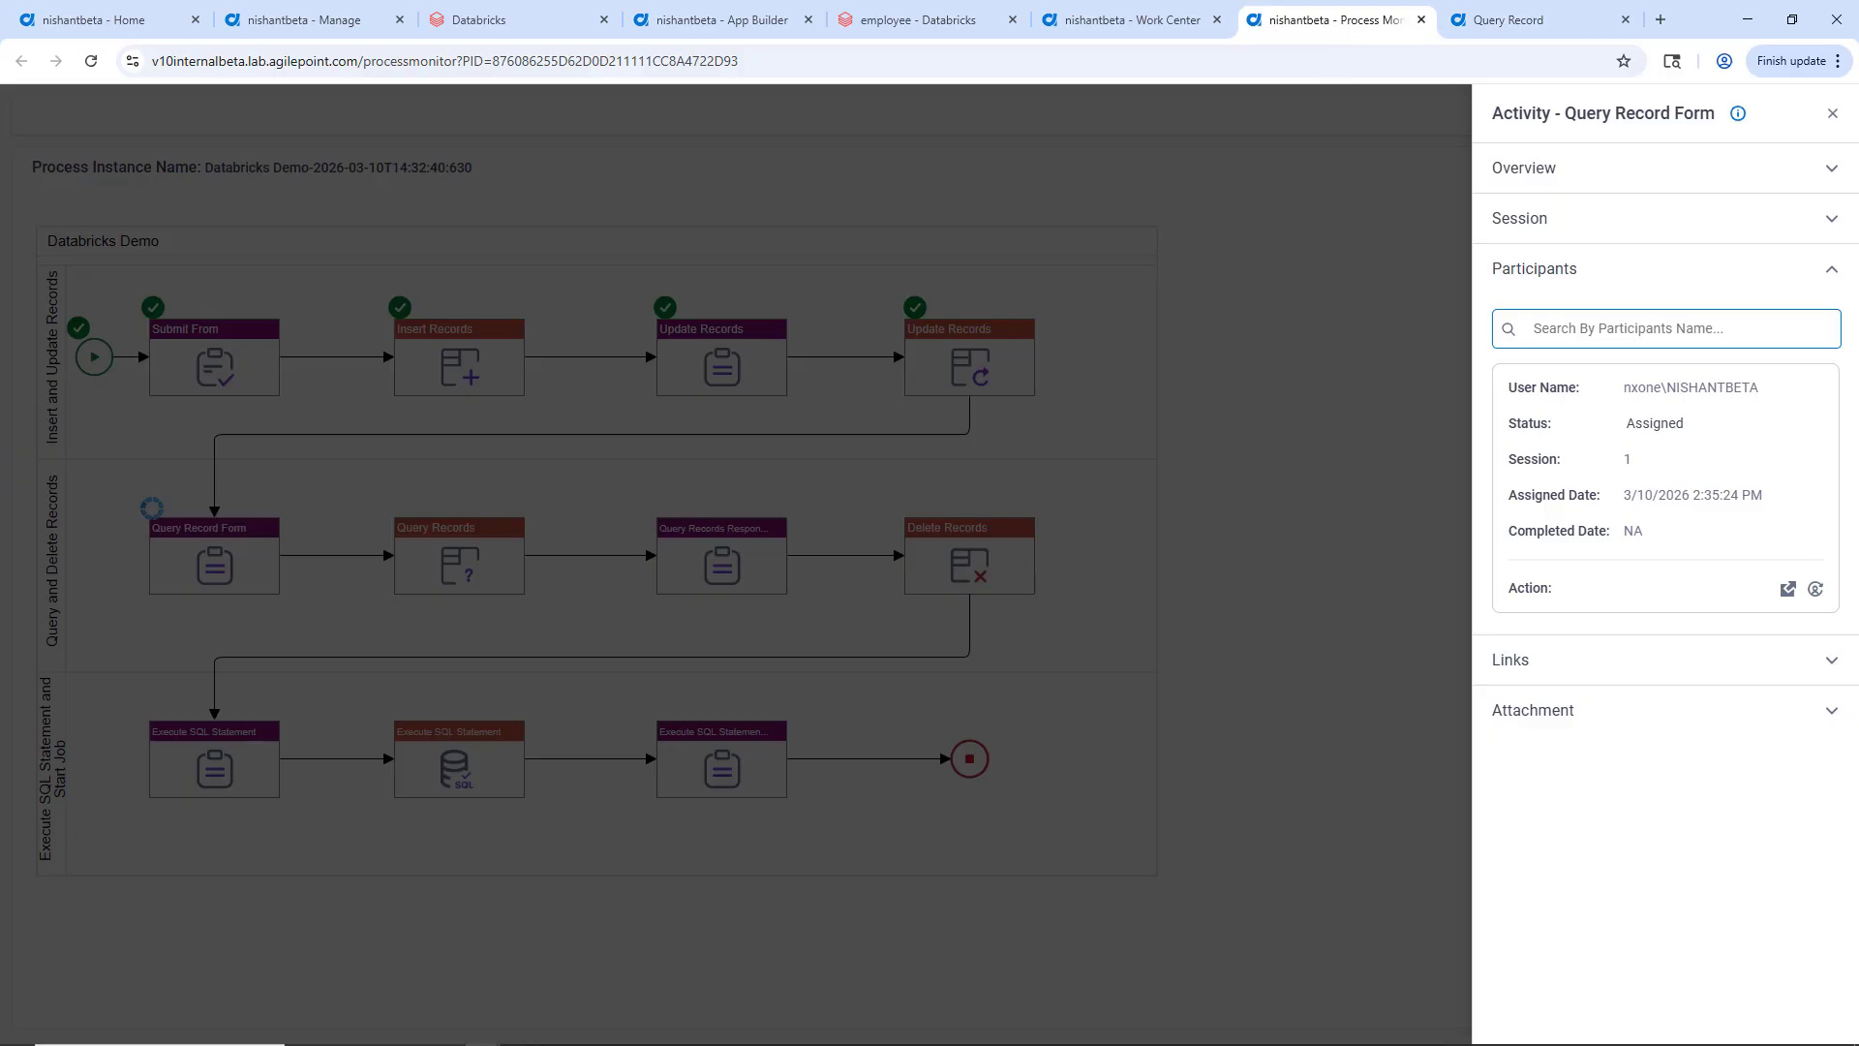
click(1626, 20)
click(1832, 113)
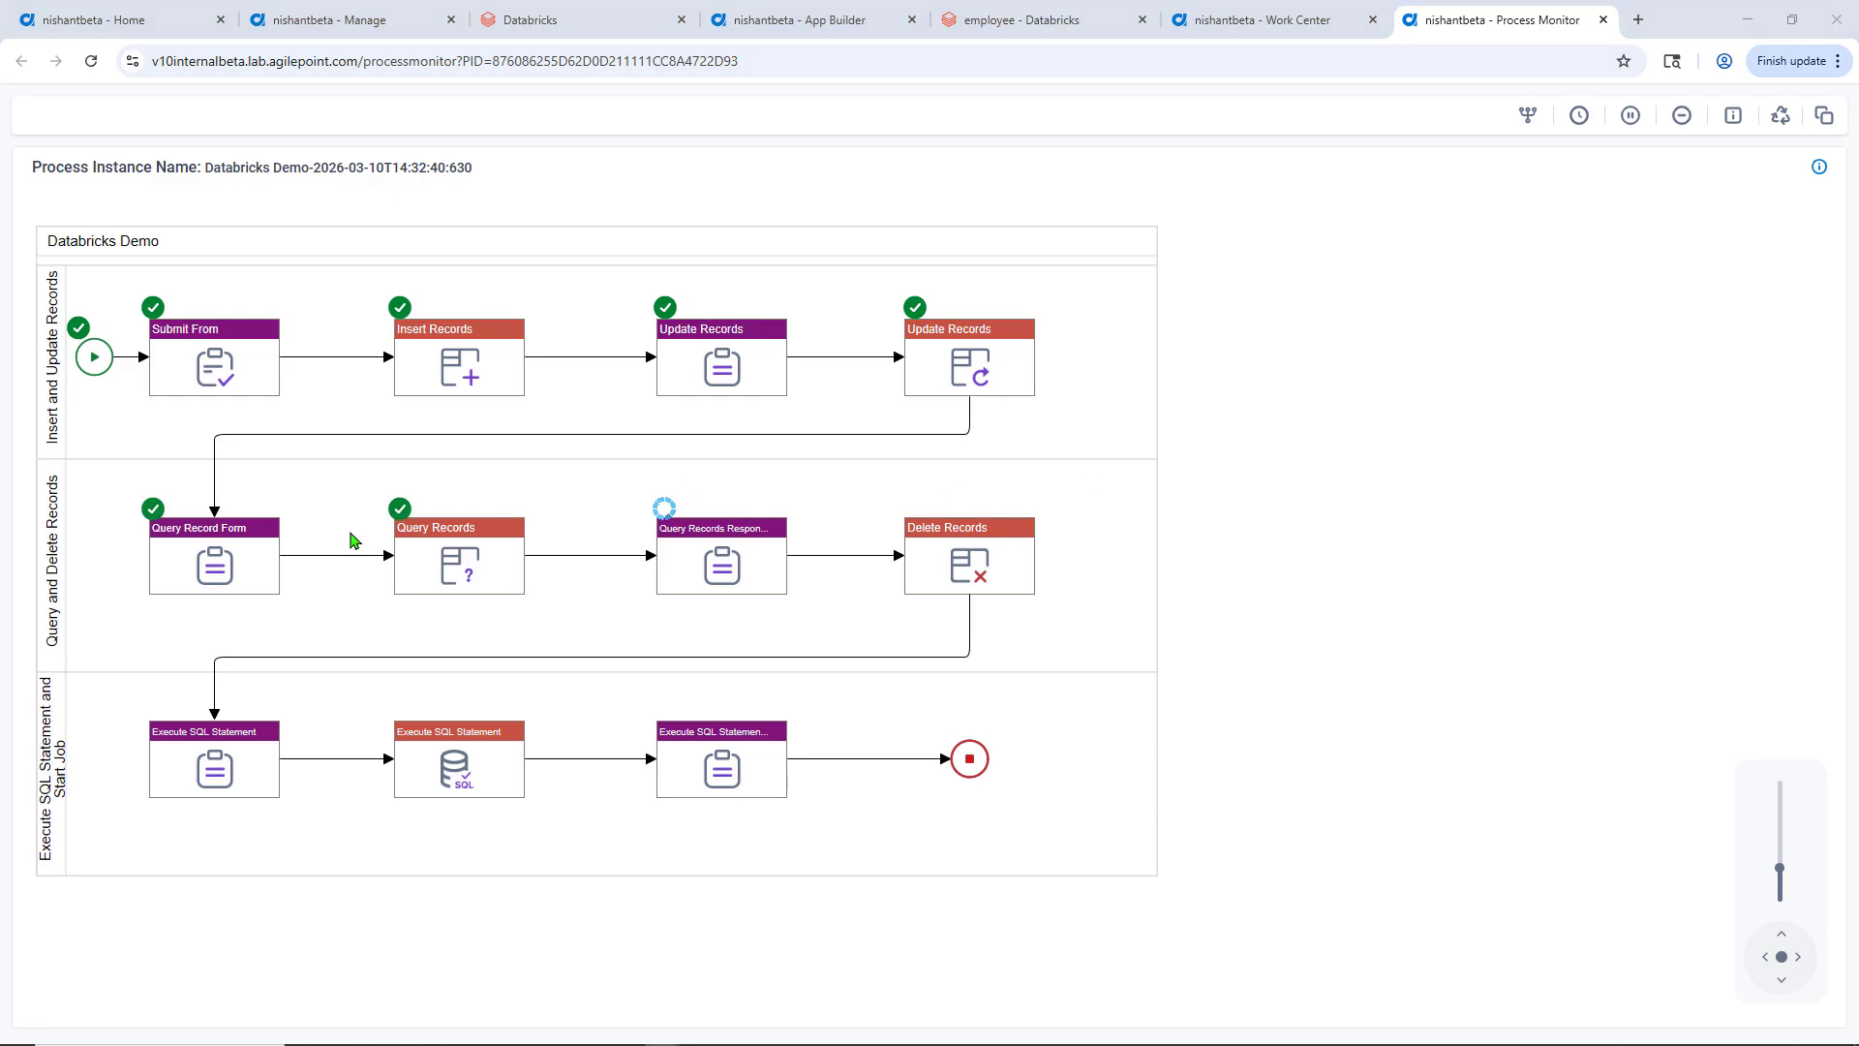
Open the assigned Query Records Response task, auto-fill the employee name to delete under Delete Records, and submit it
click(718, 560)
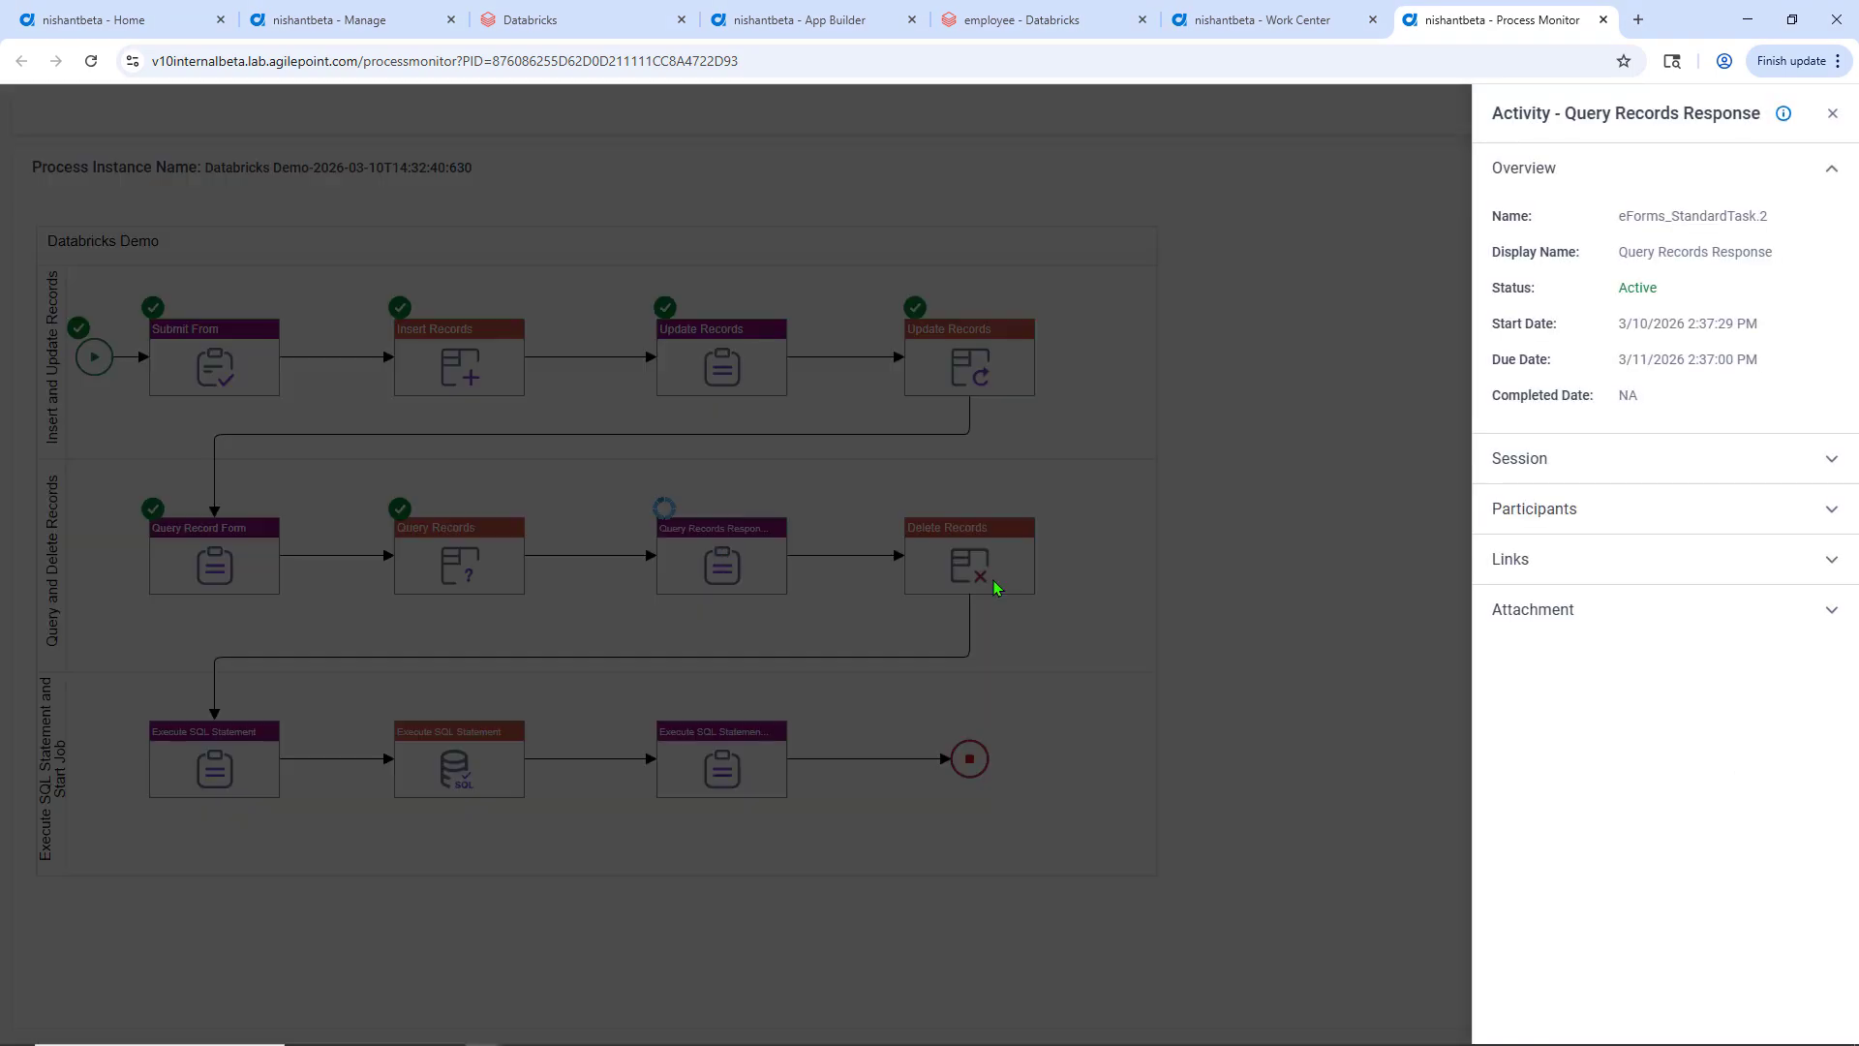
click(1830, 511)
click(1787, 588)
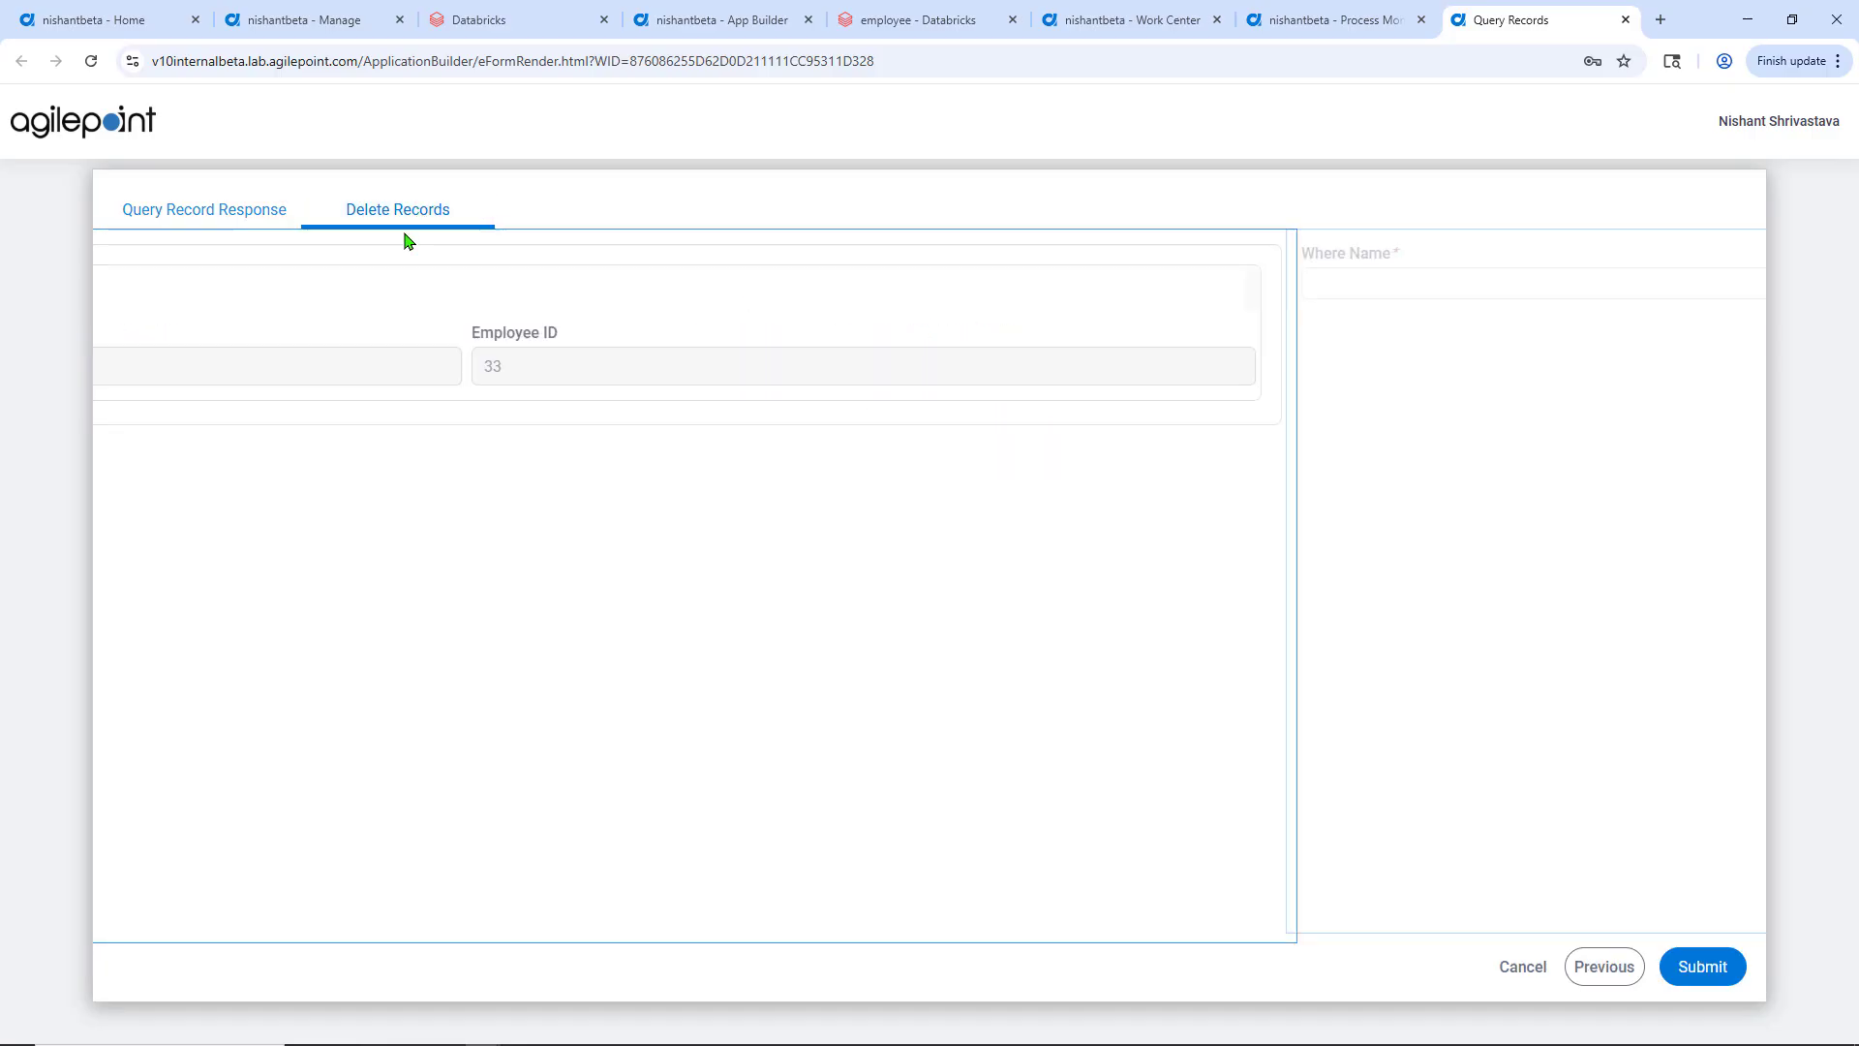
click(1002, 286)
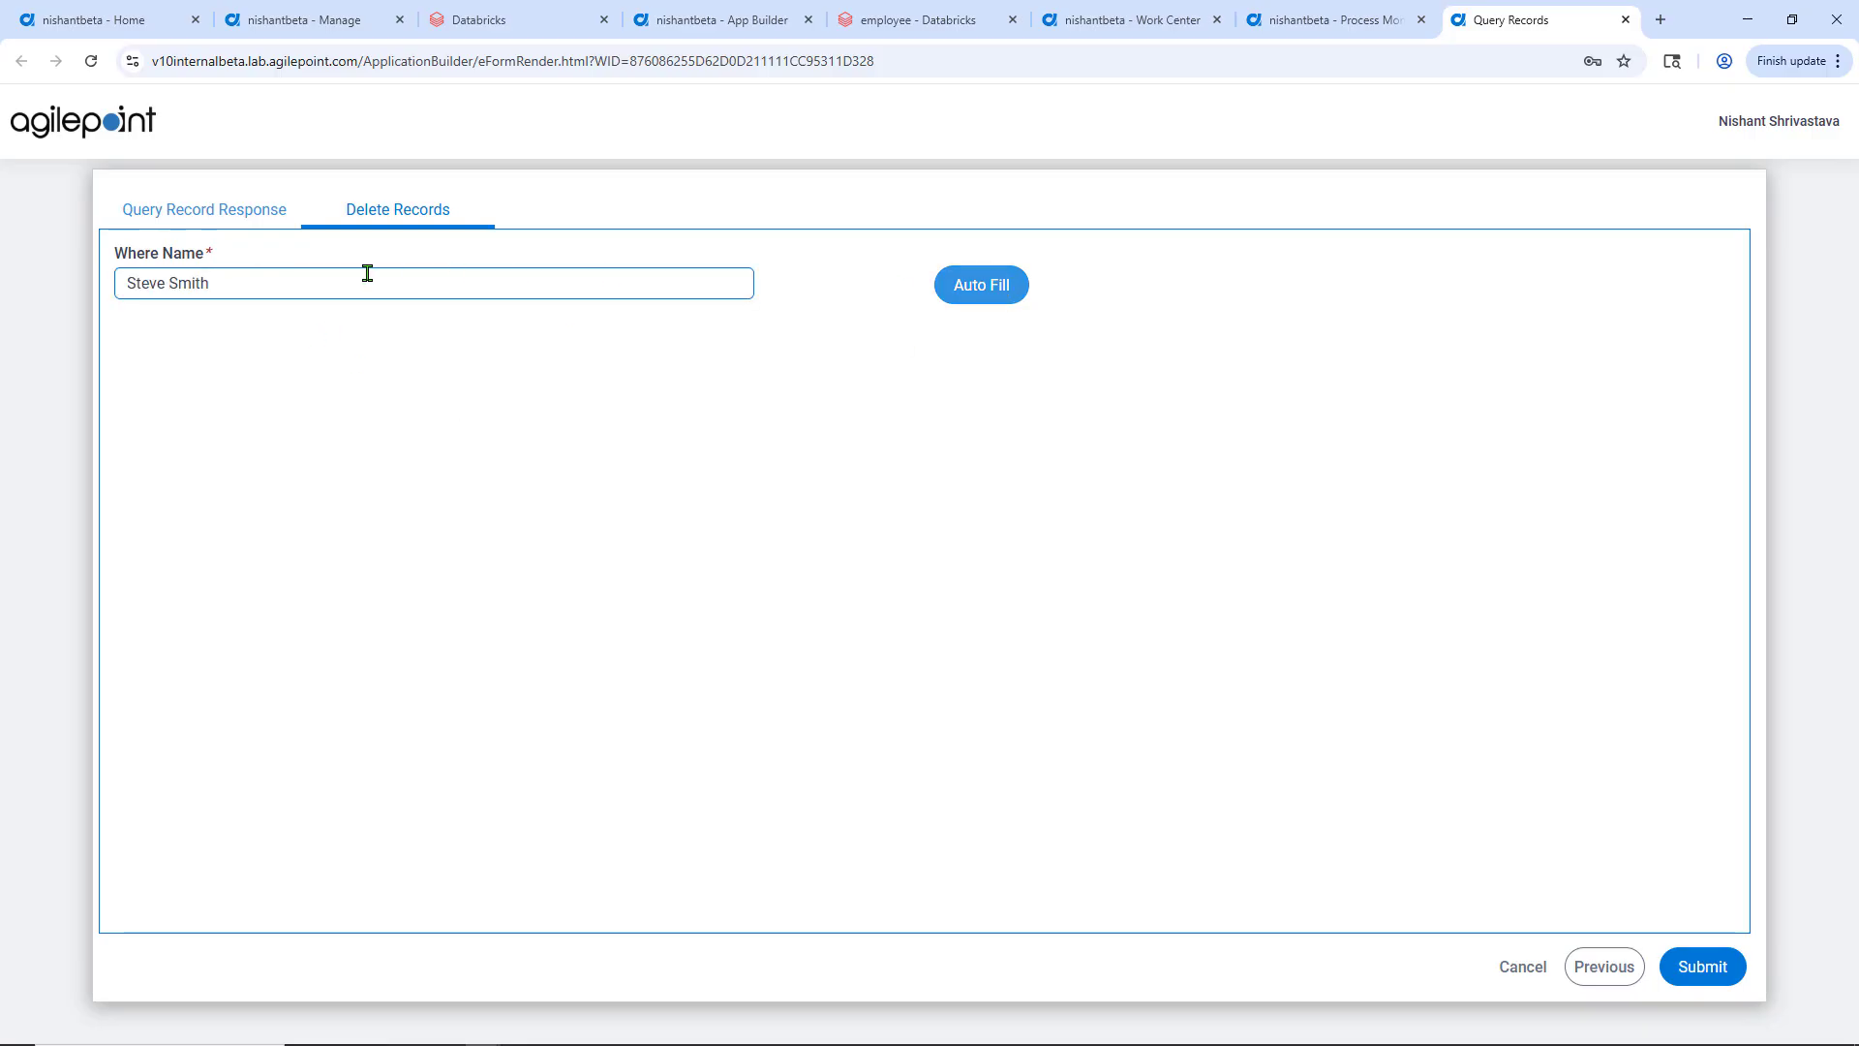
click(1699, 964)
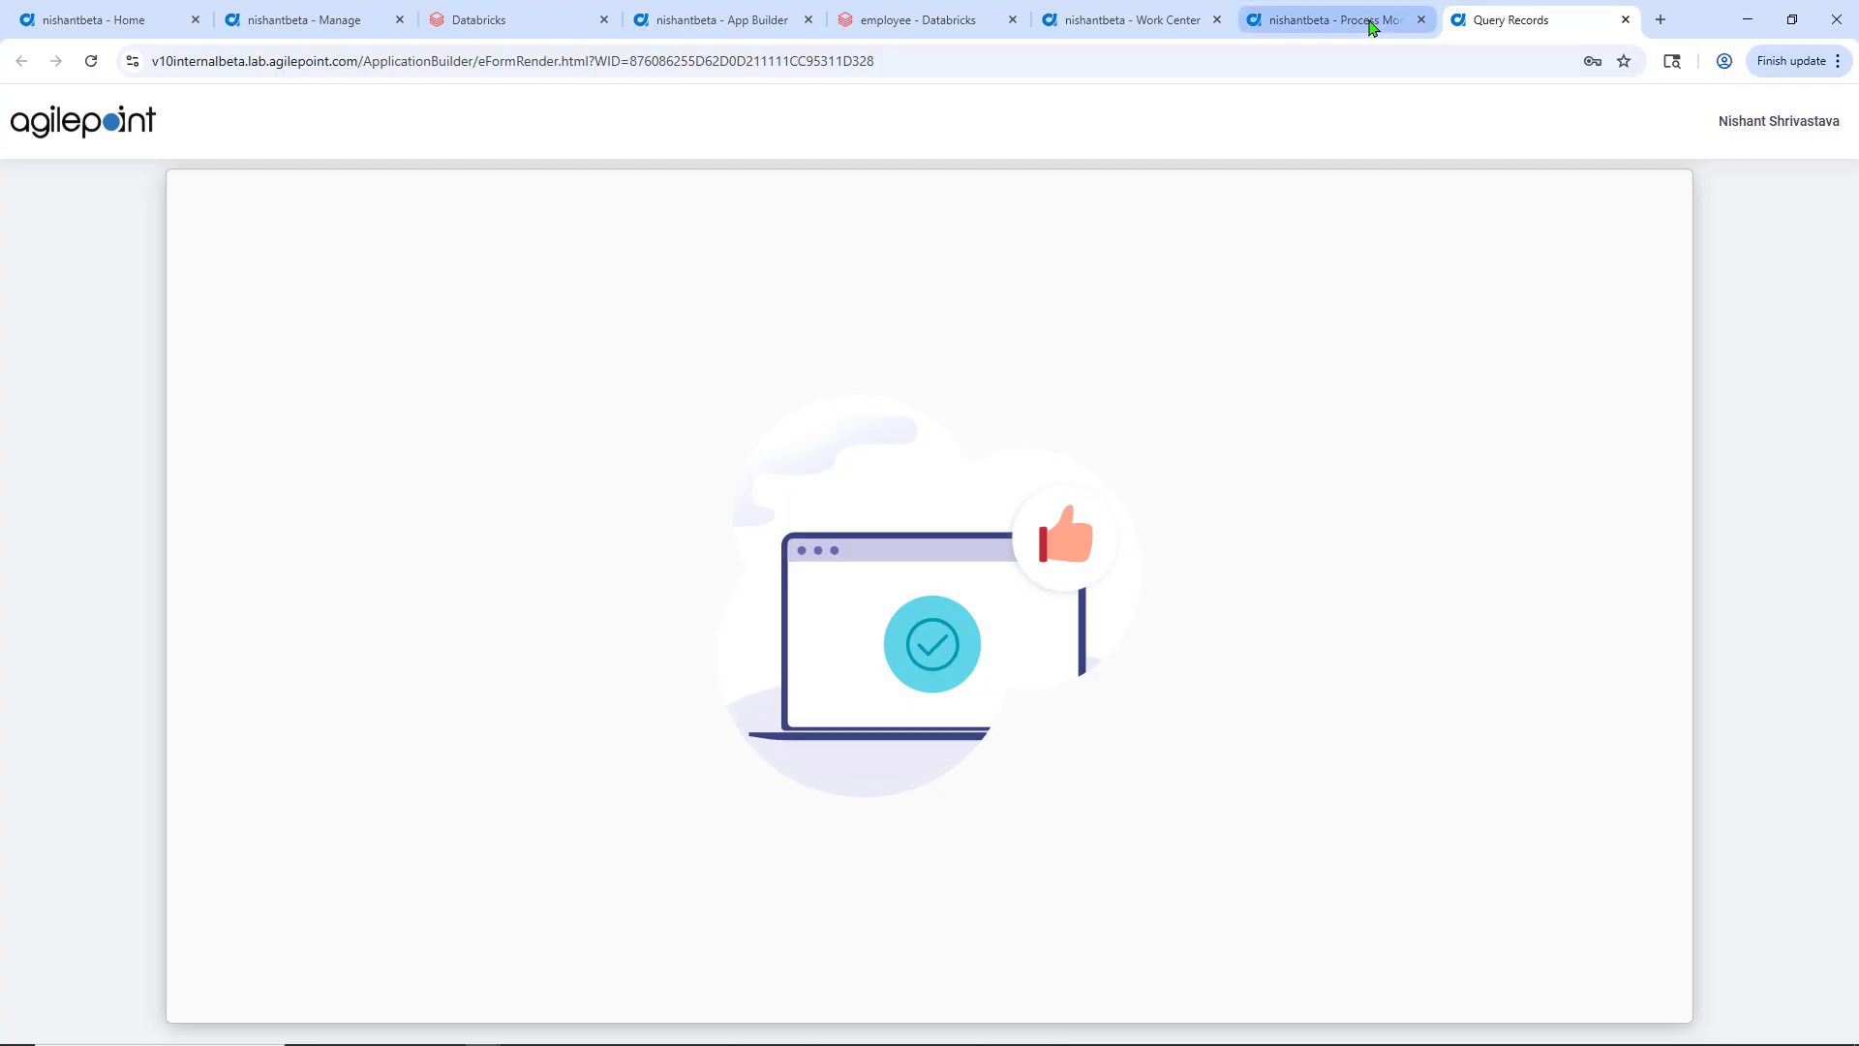
Check the process diagram after the delete task, and reload the employee table in Databricks to verify the record's deletion
click(1370, 27)
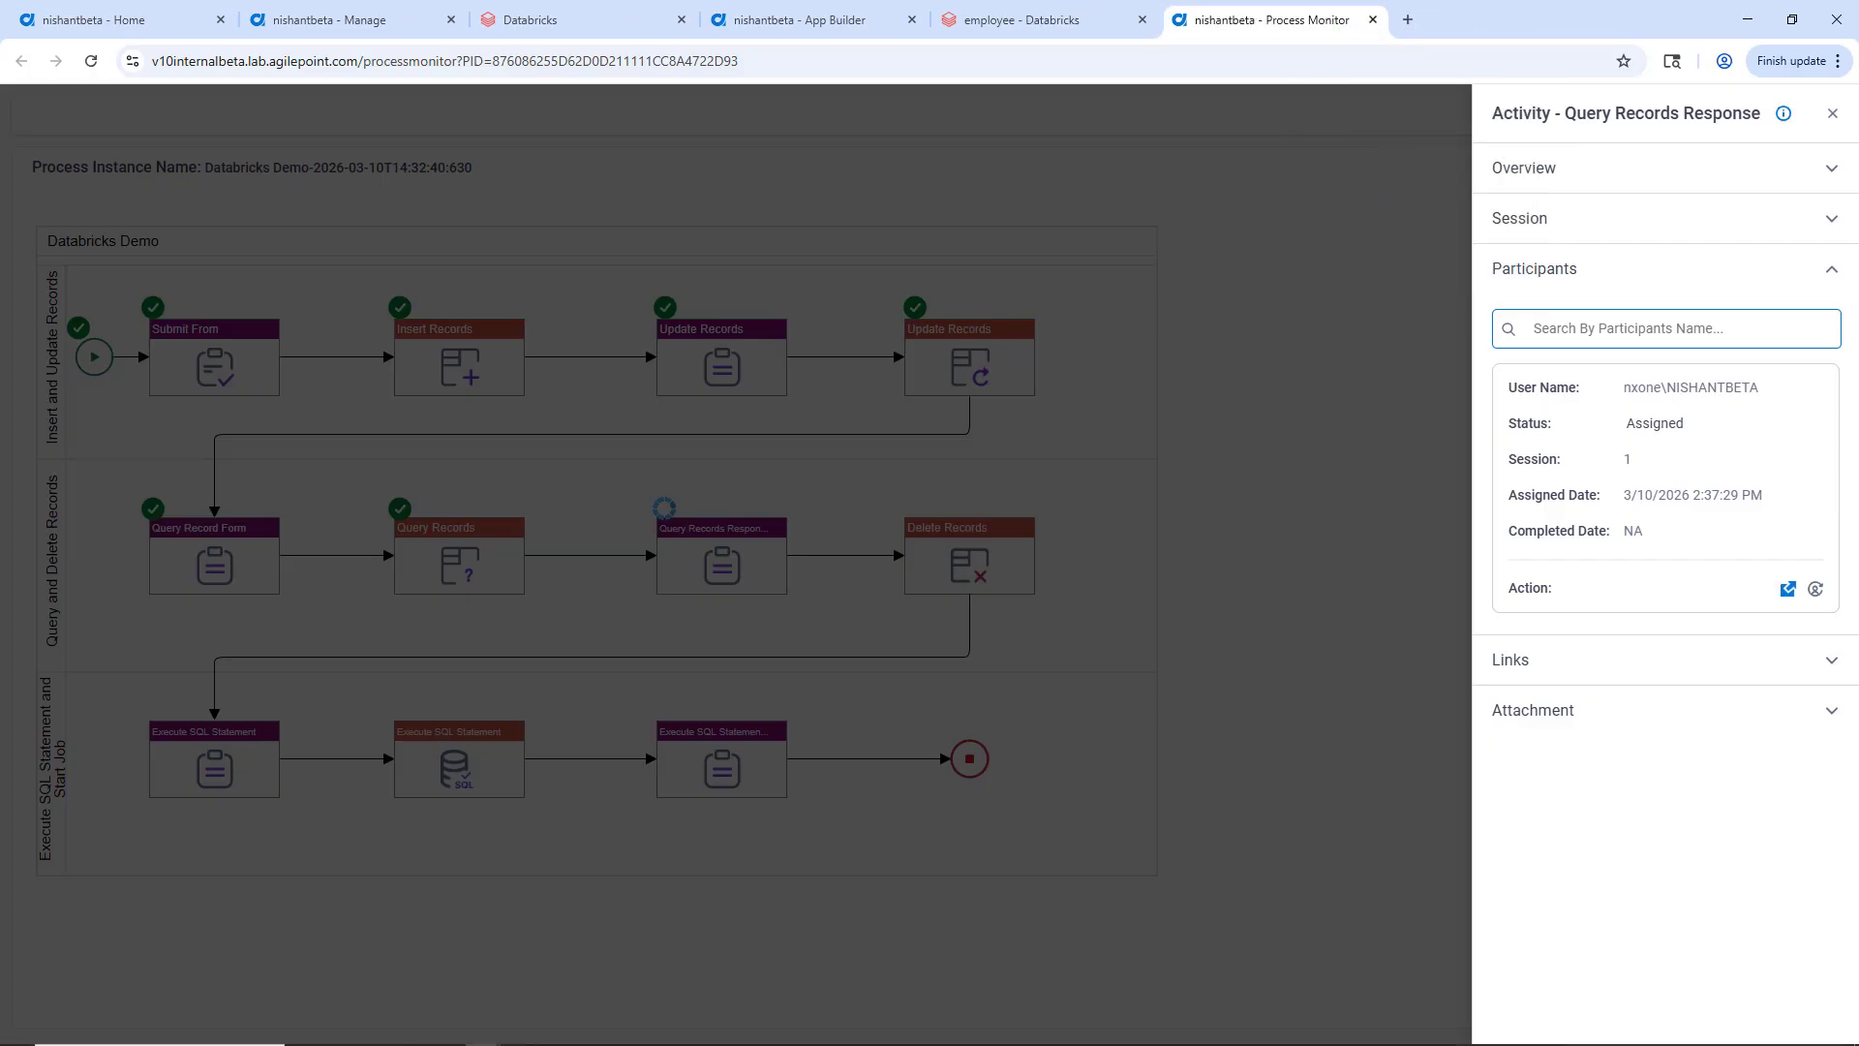
click(1826, 115)
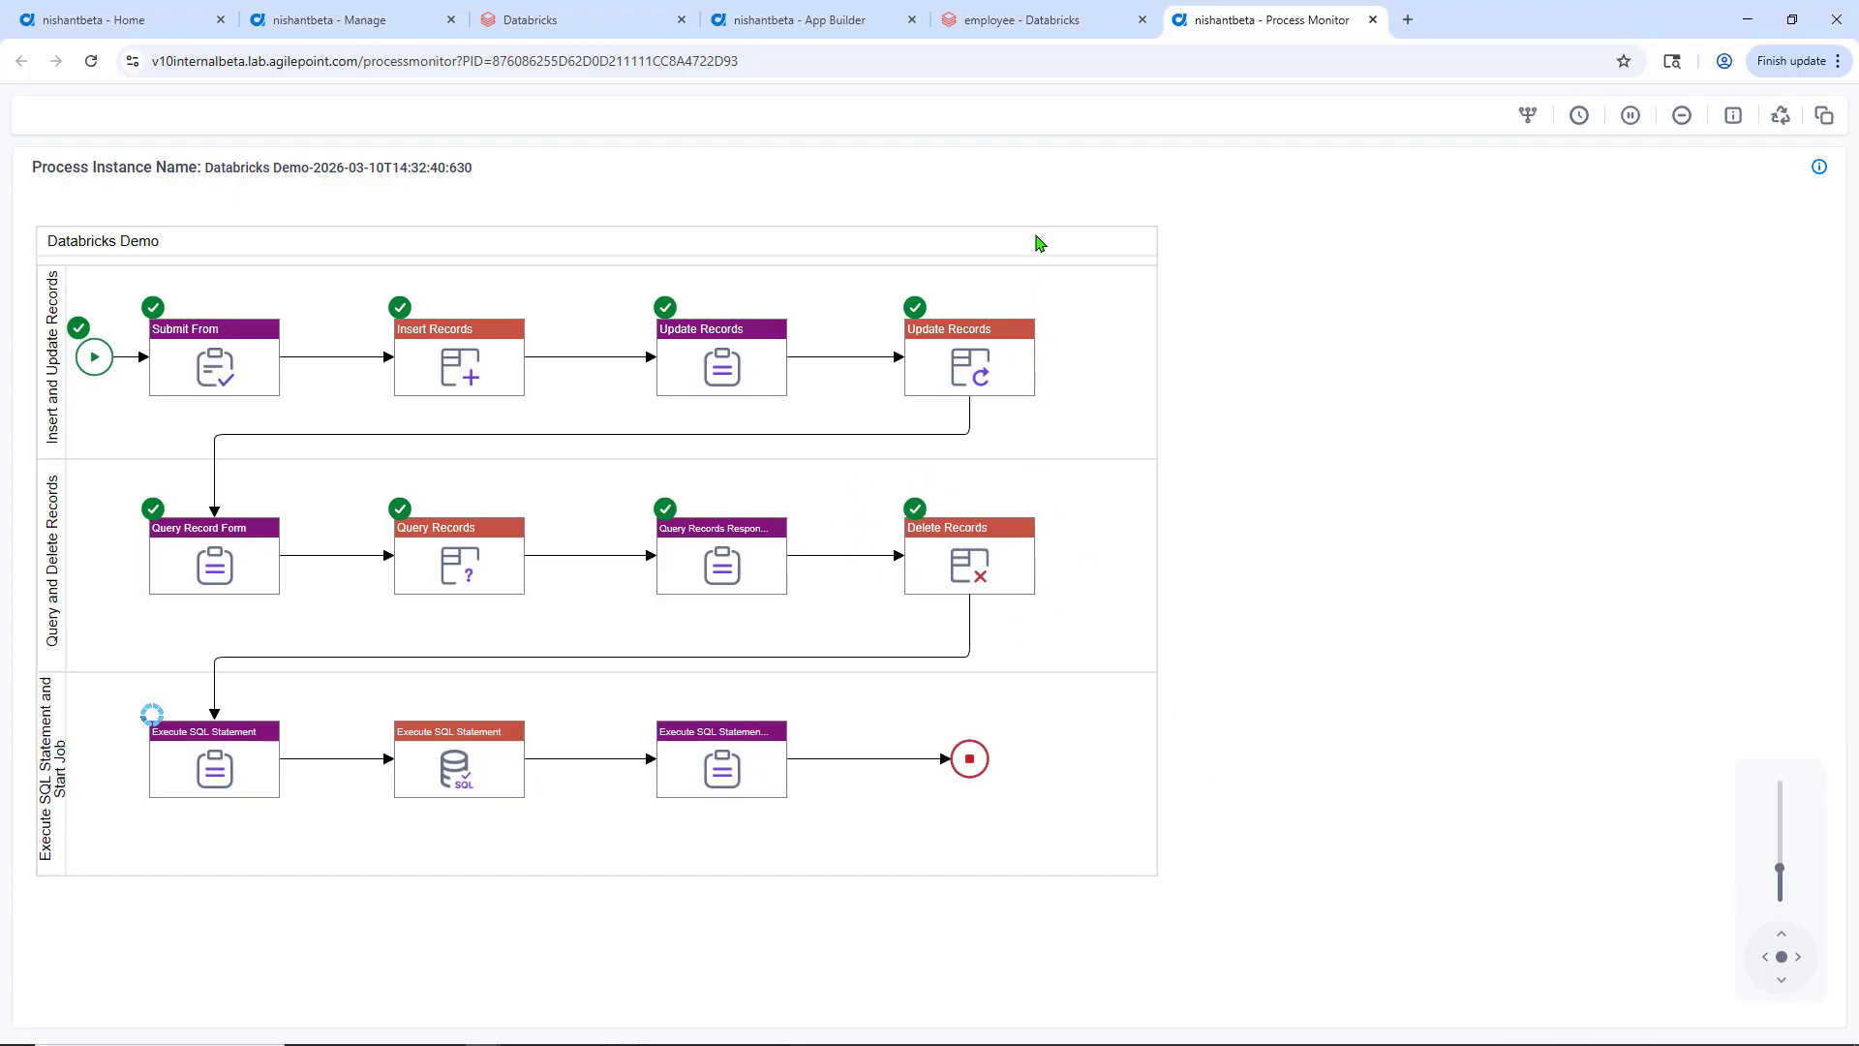
click(1036, 20)
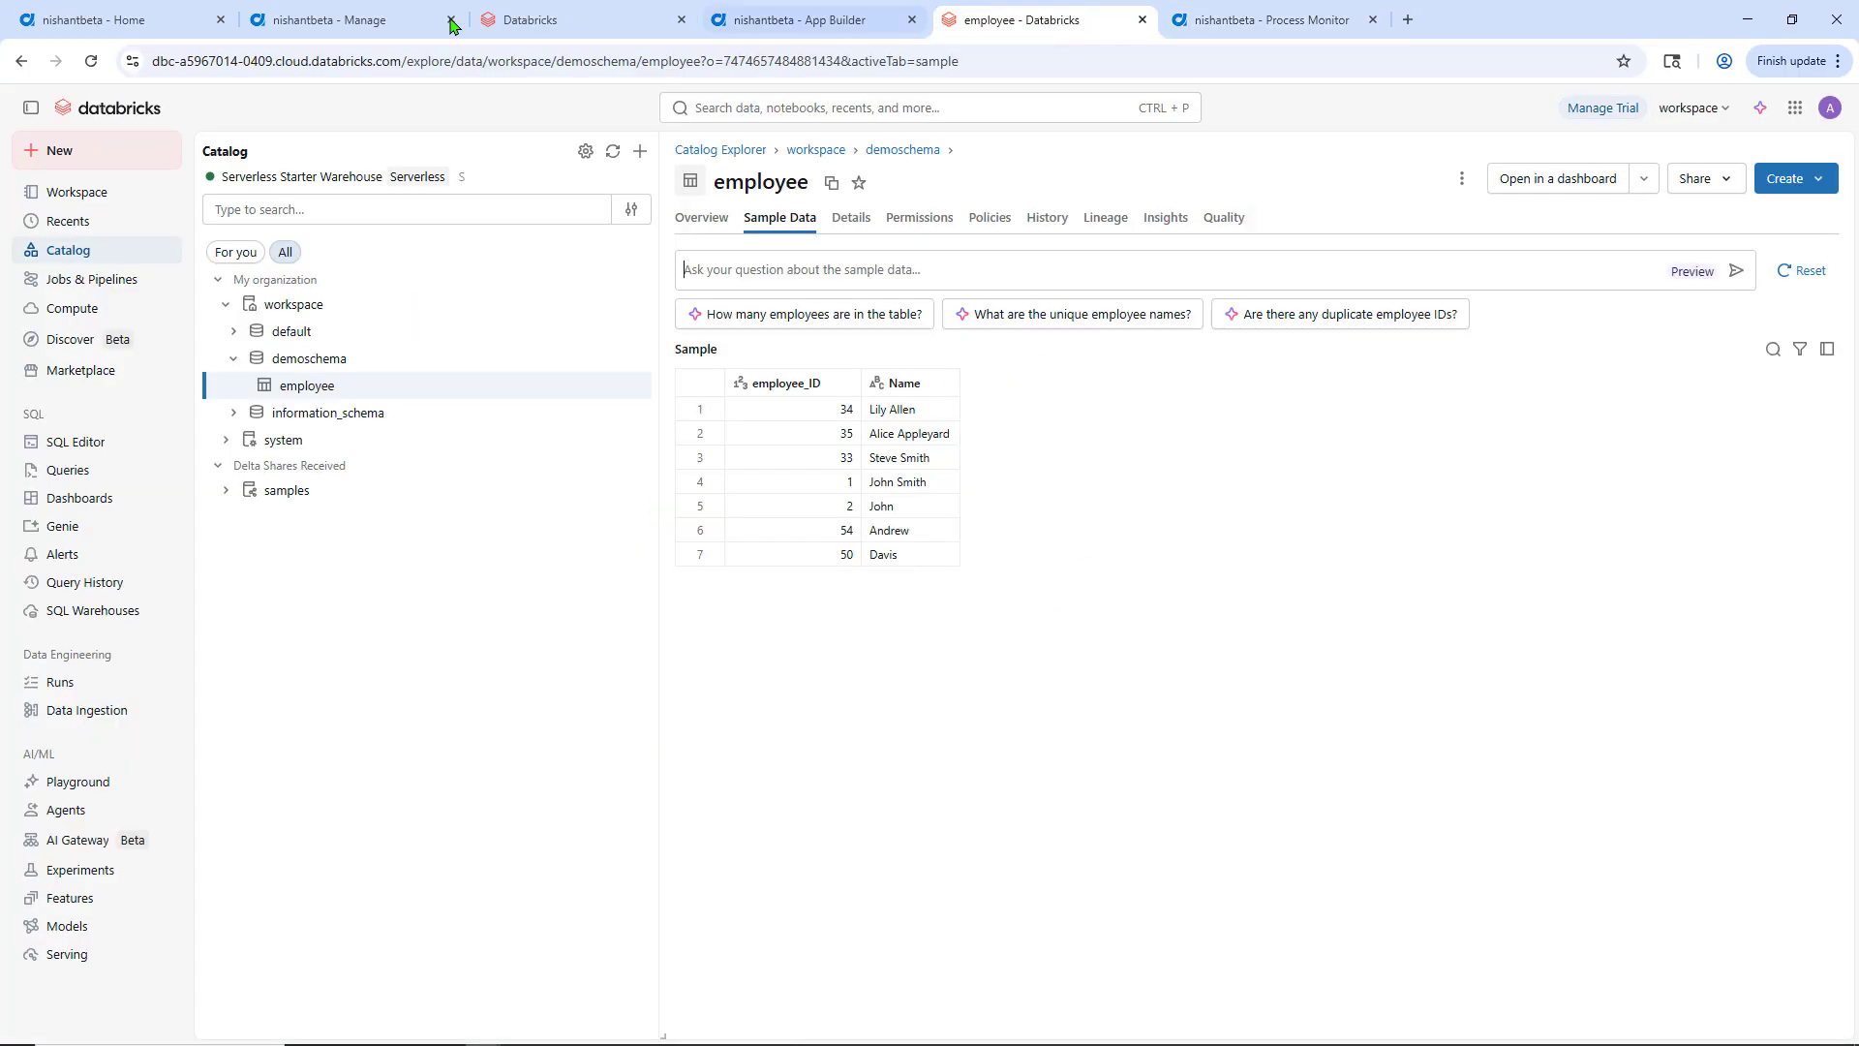
click(91, 61)
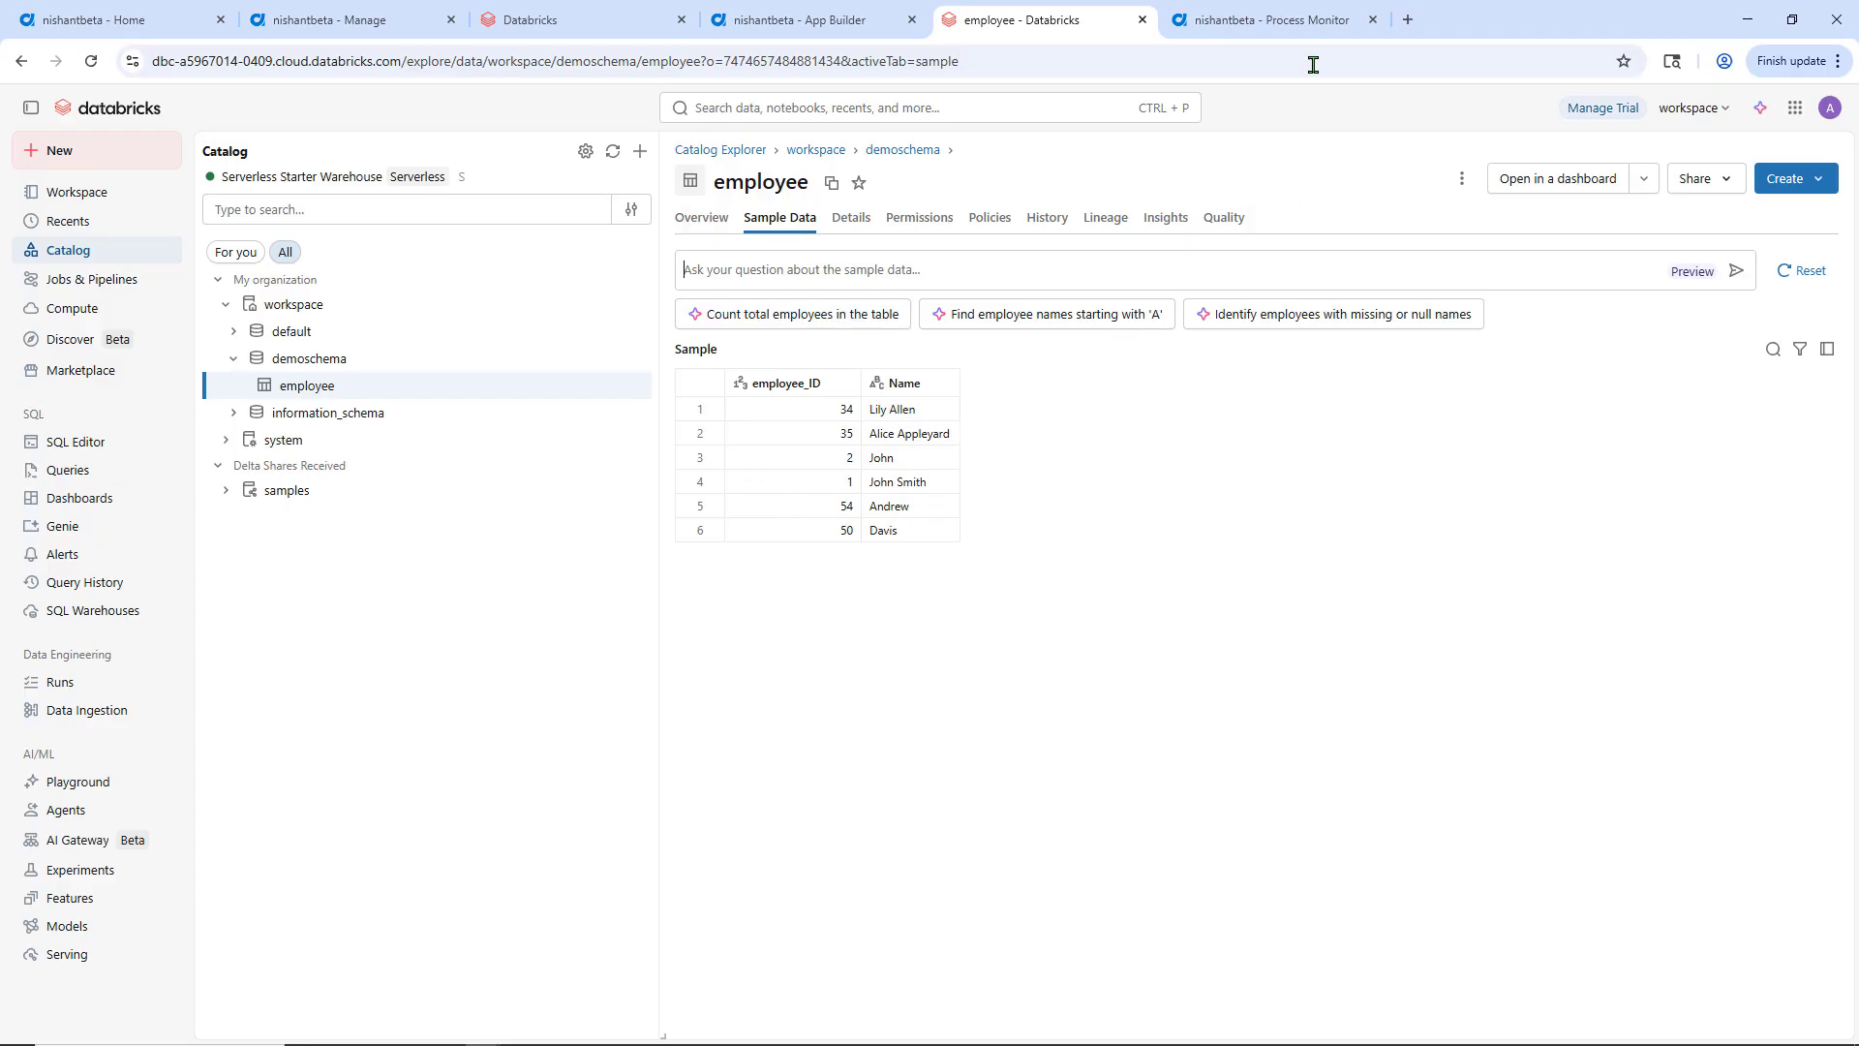
Open the assigned Execute SQL Statement task, auto-fill the statement "Select * from workspace.demoschema.employee", submit it, and return to the process diagram
click(1313, 22)
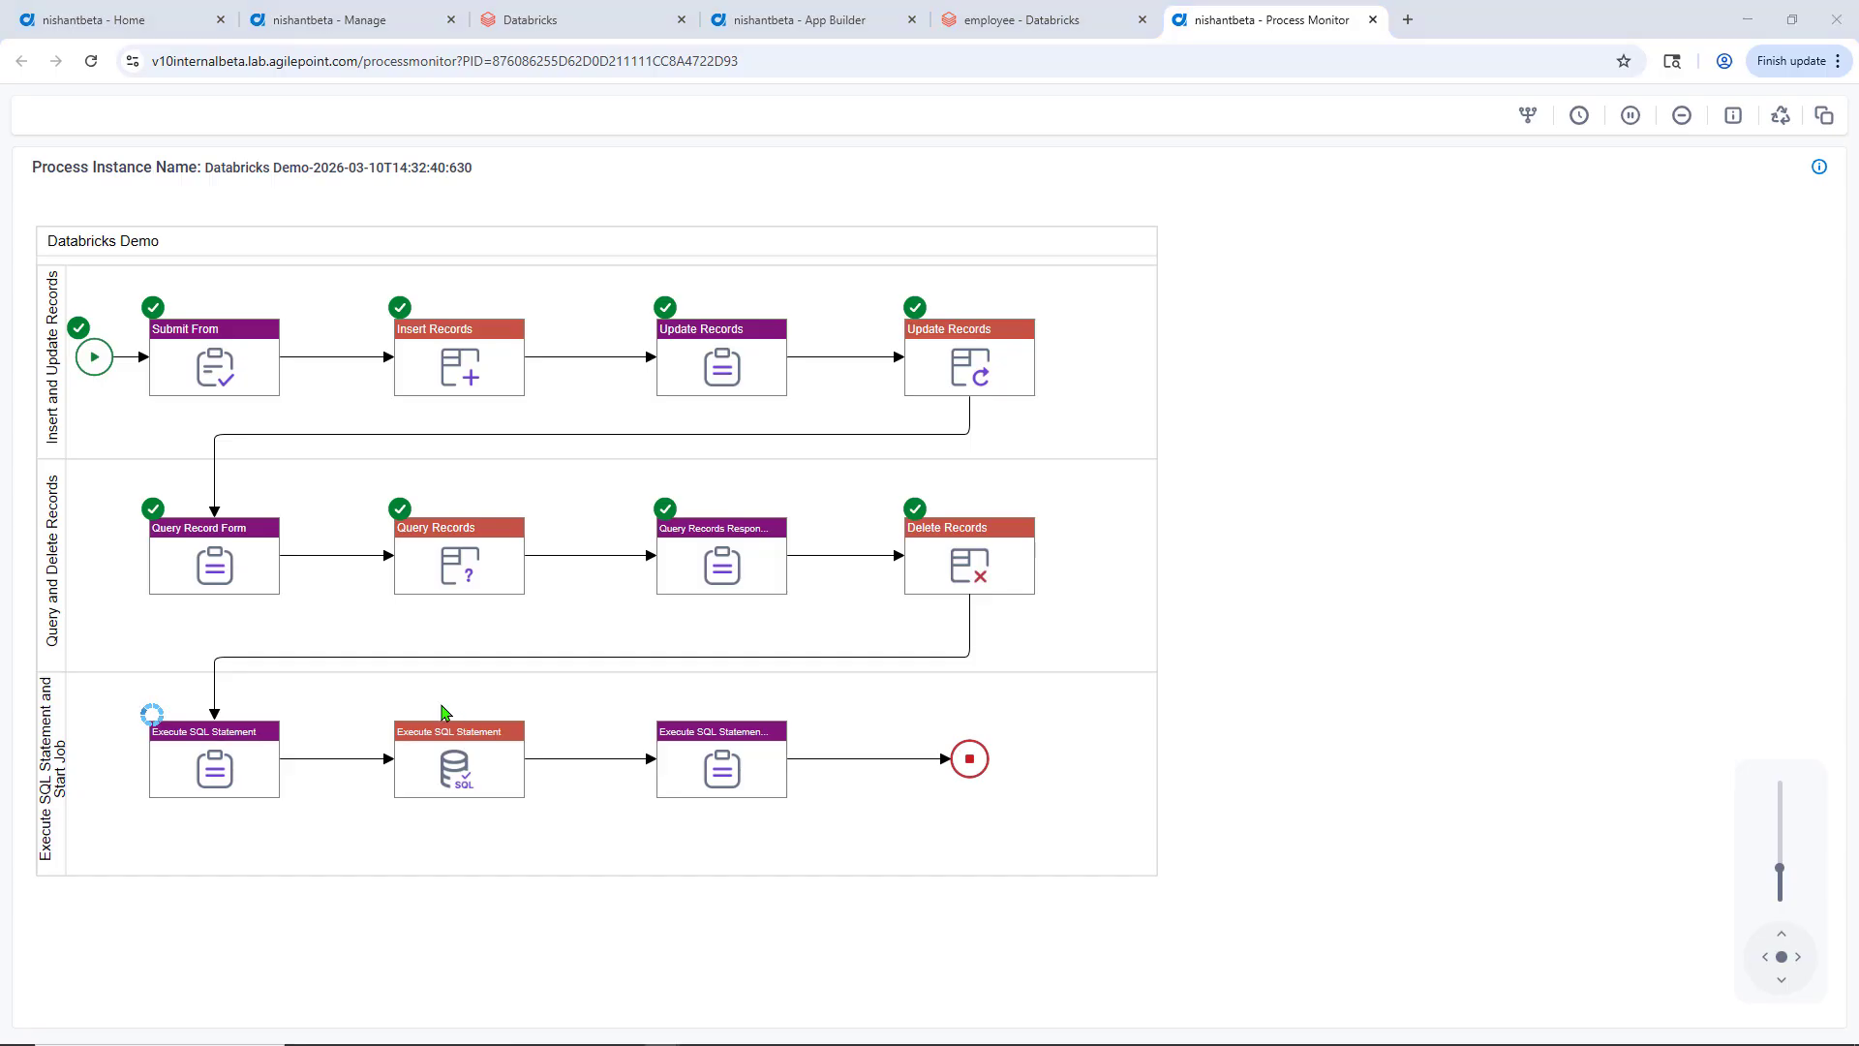
click(223, 765)
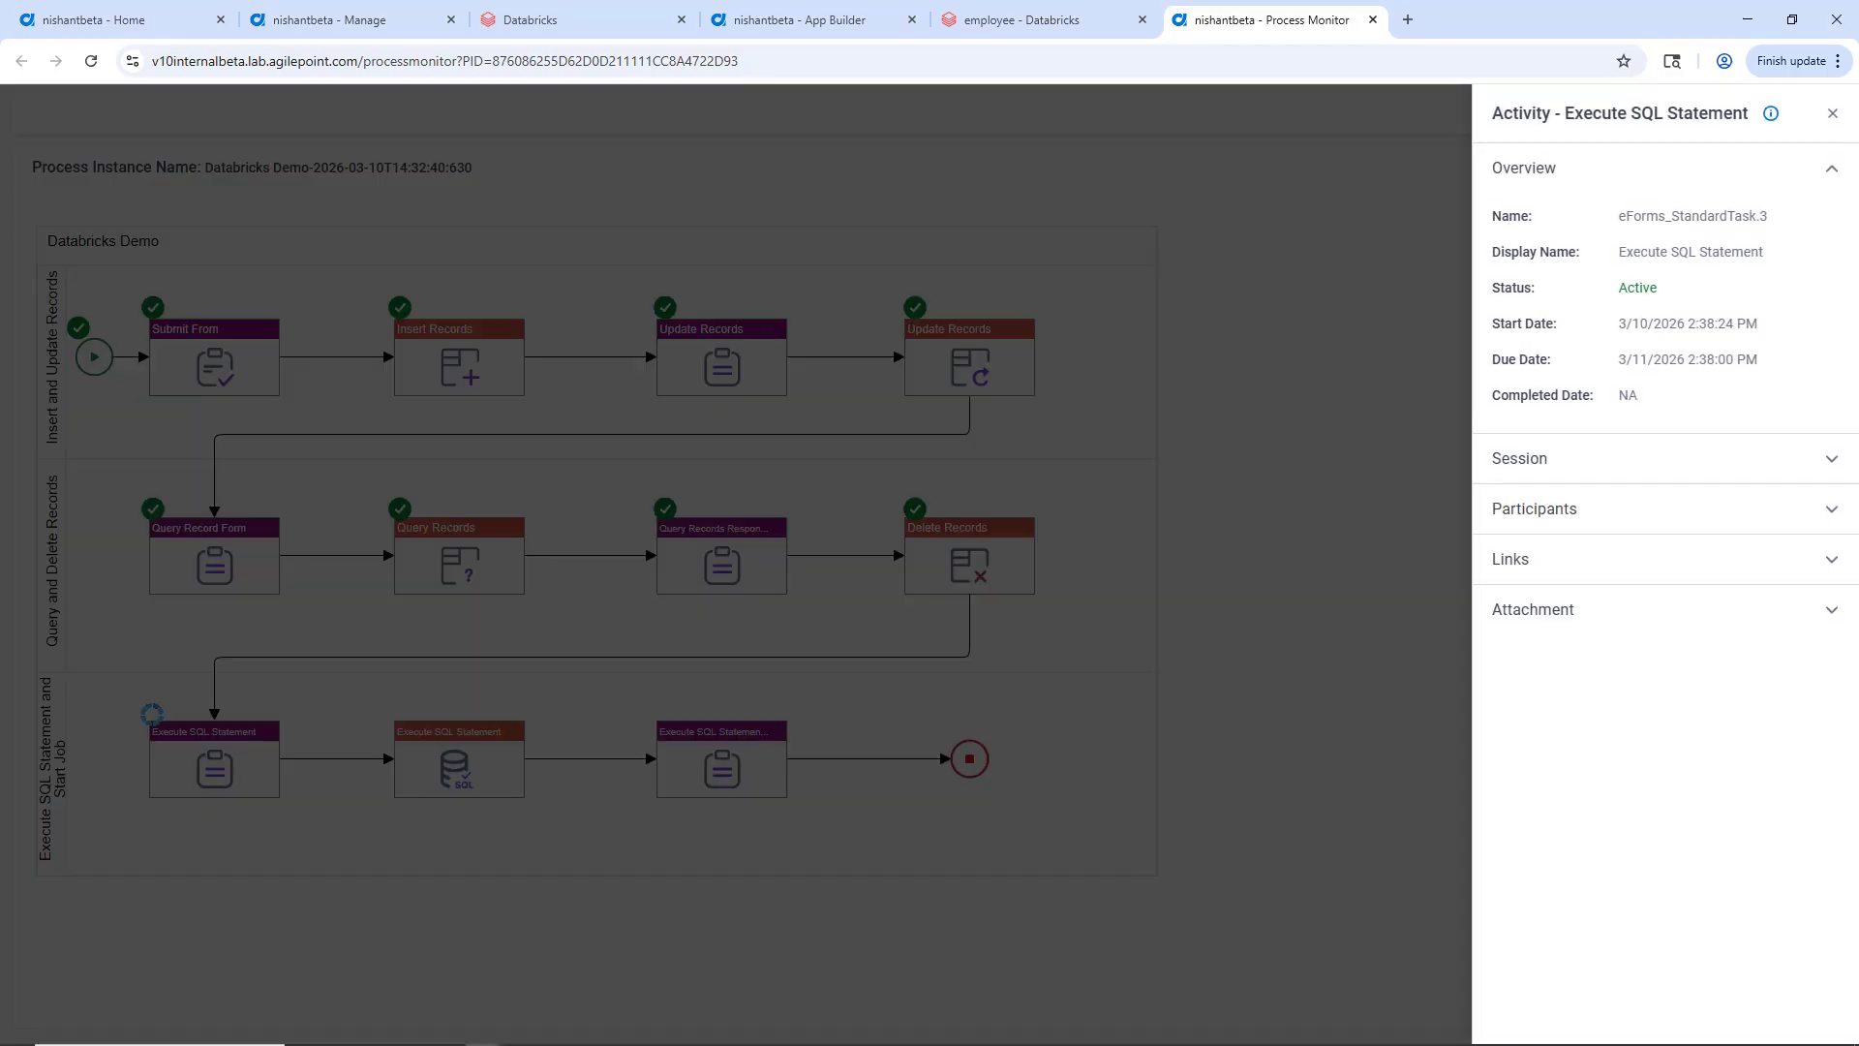
click(1828, 511)
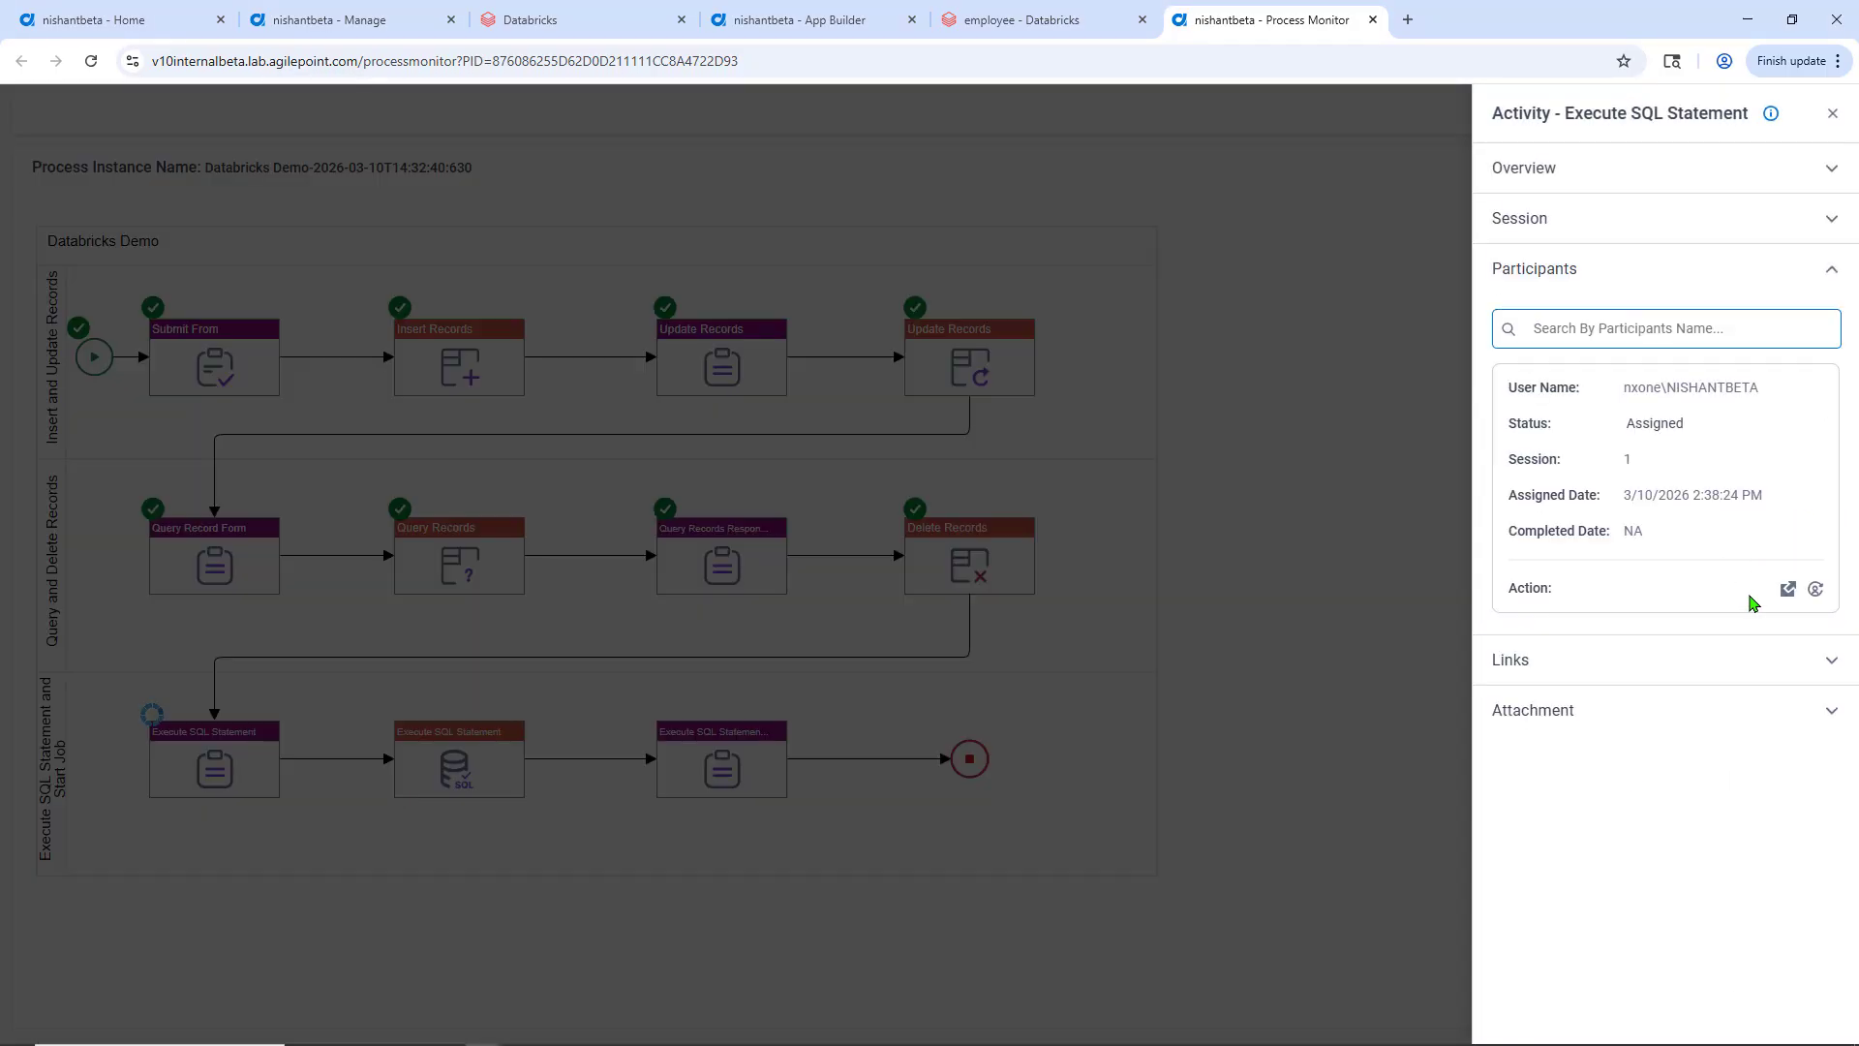
click(1786, 590)
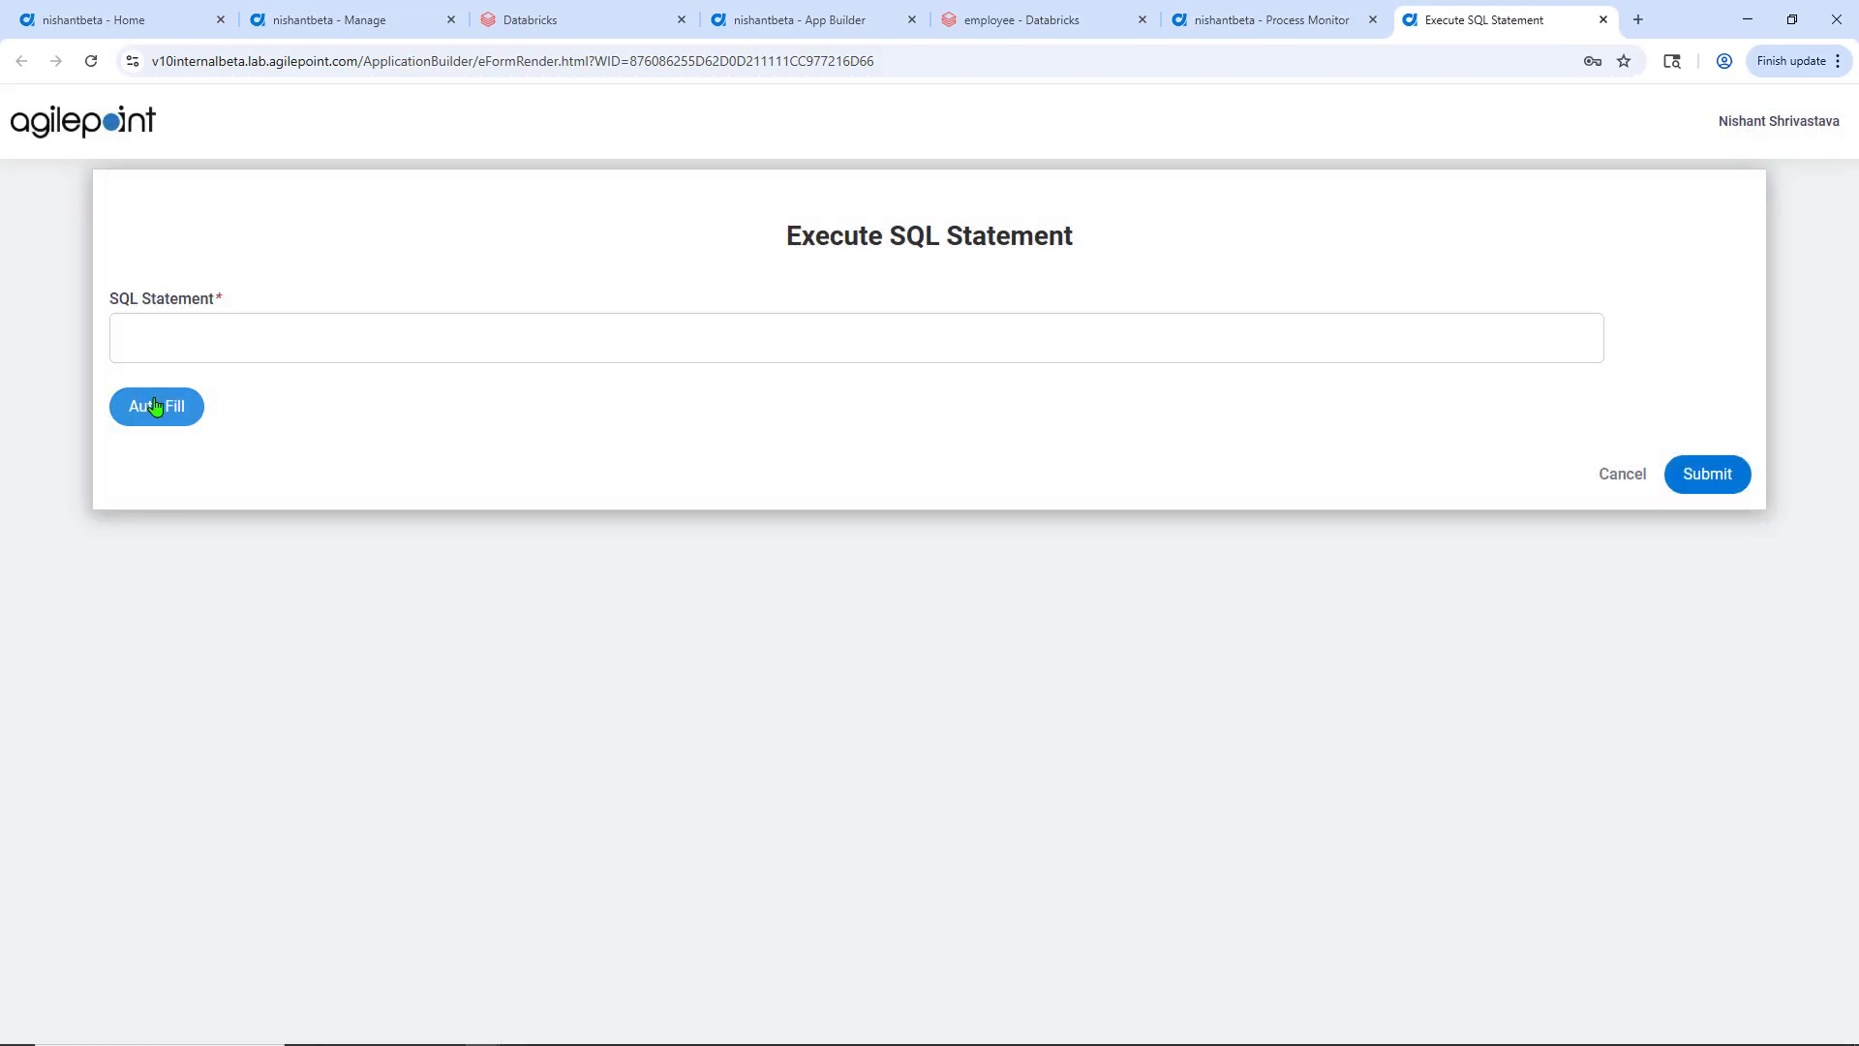
click(167, 405)
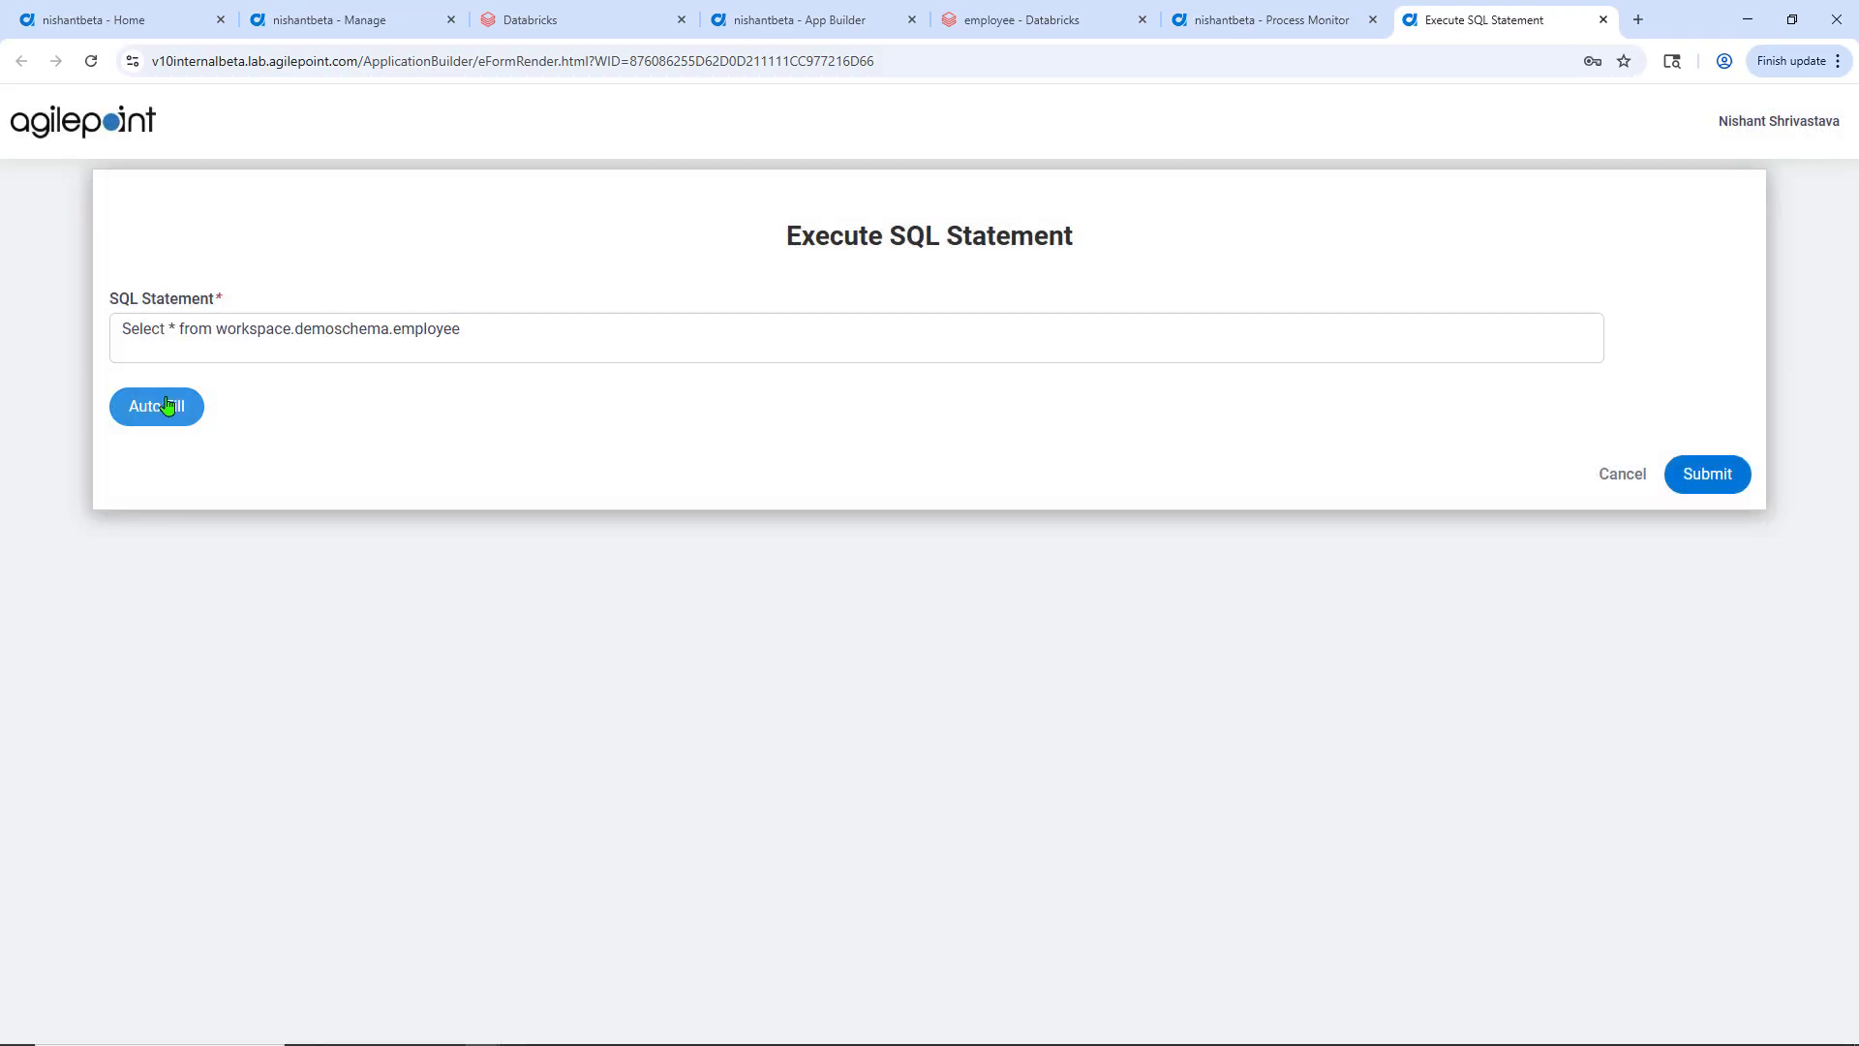
click(115, 324)
click(1720, 484)
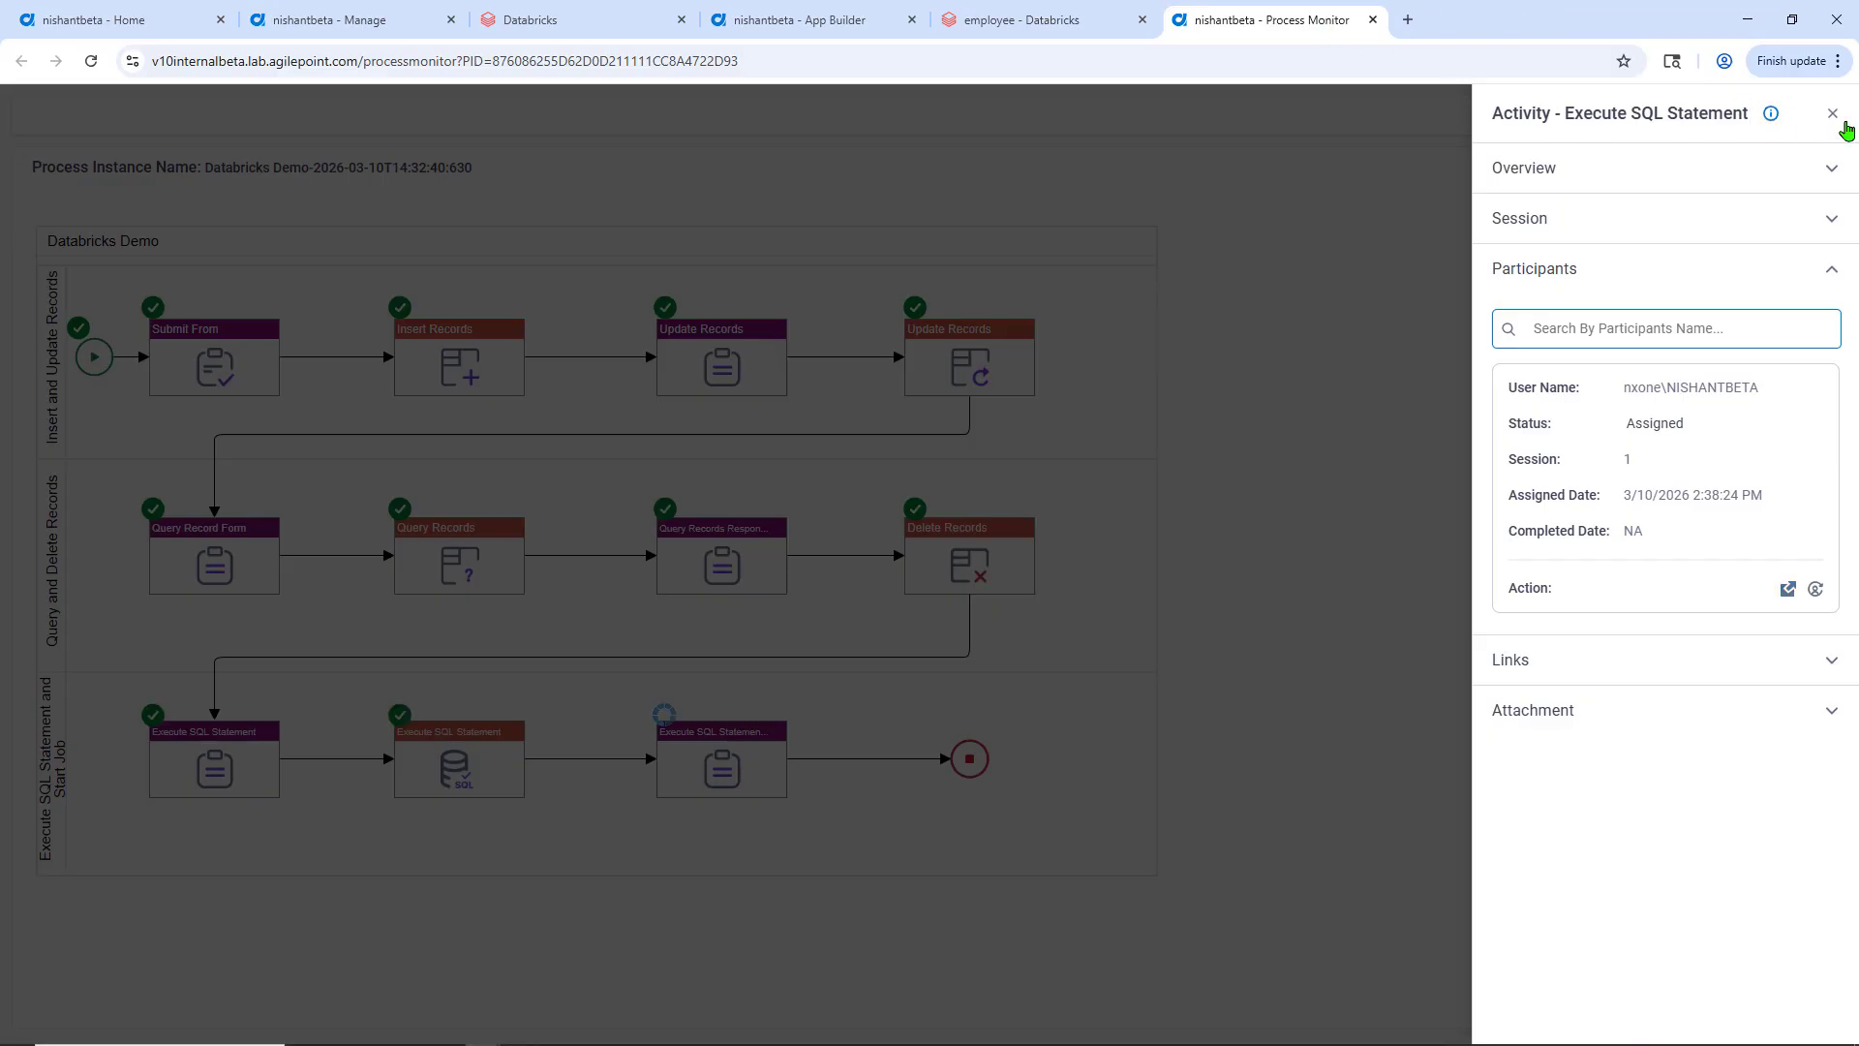
click(1832, 113)
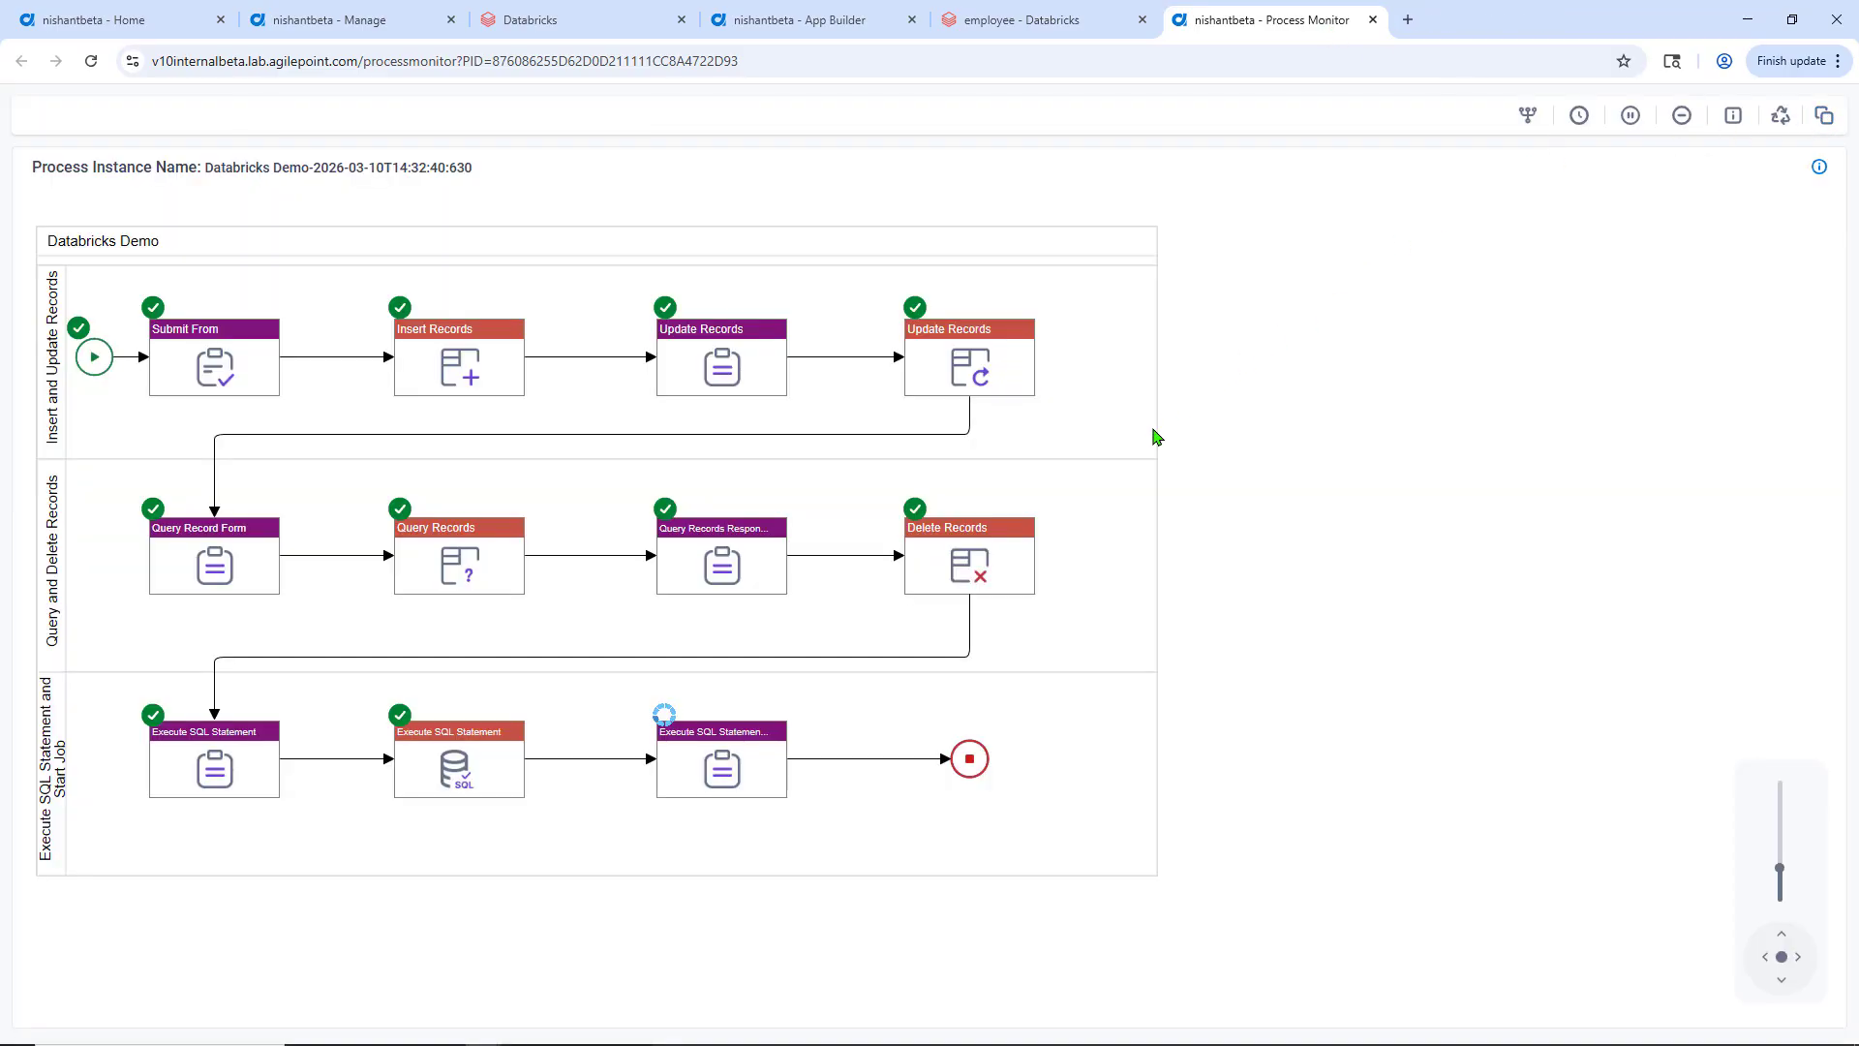
Open the assigned Execute SQL Statement Response task and examine all the employee records returned by the query
click(722, 771)
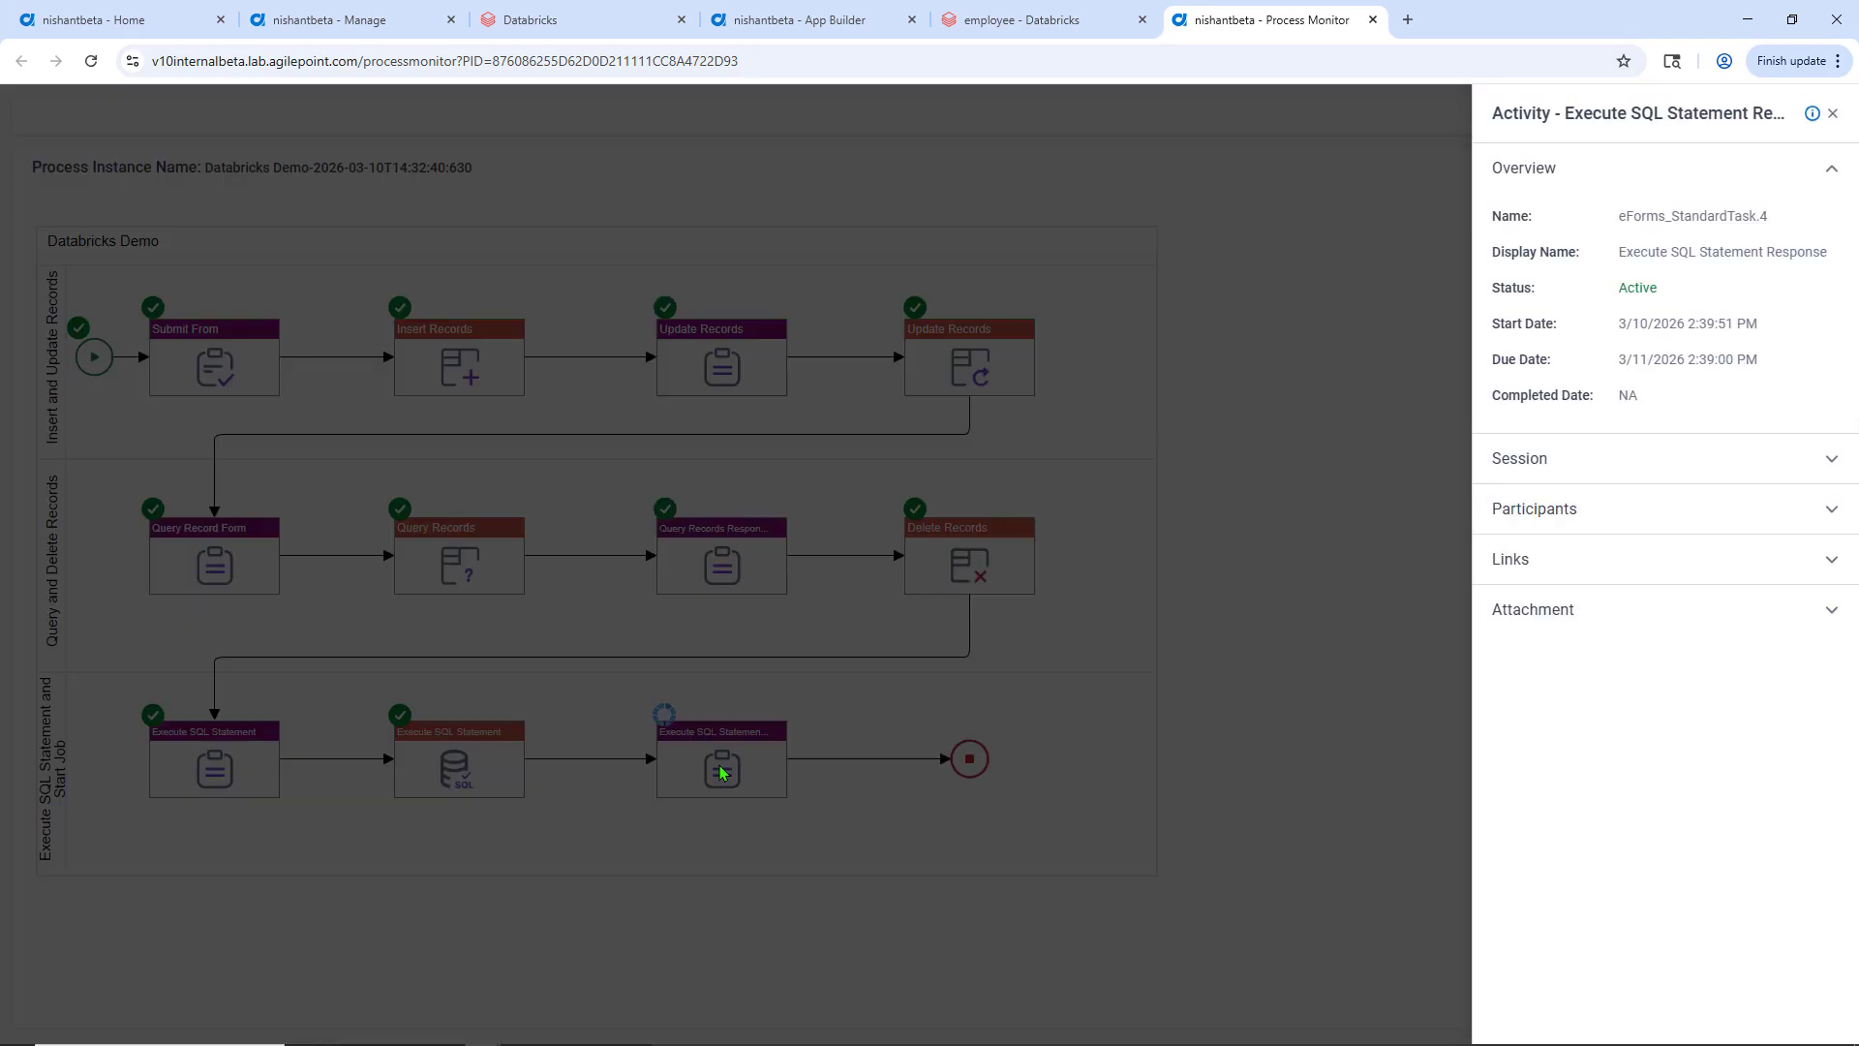
click(1832, 511)
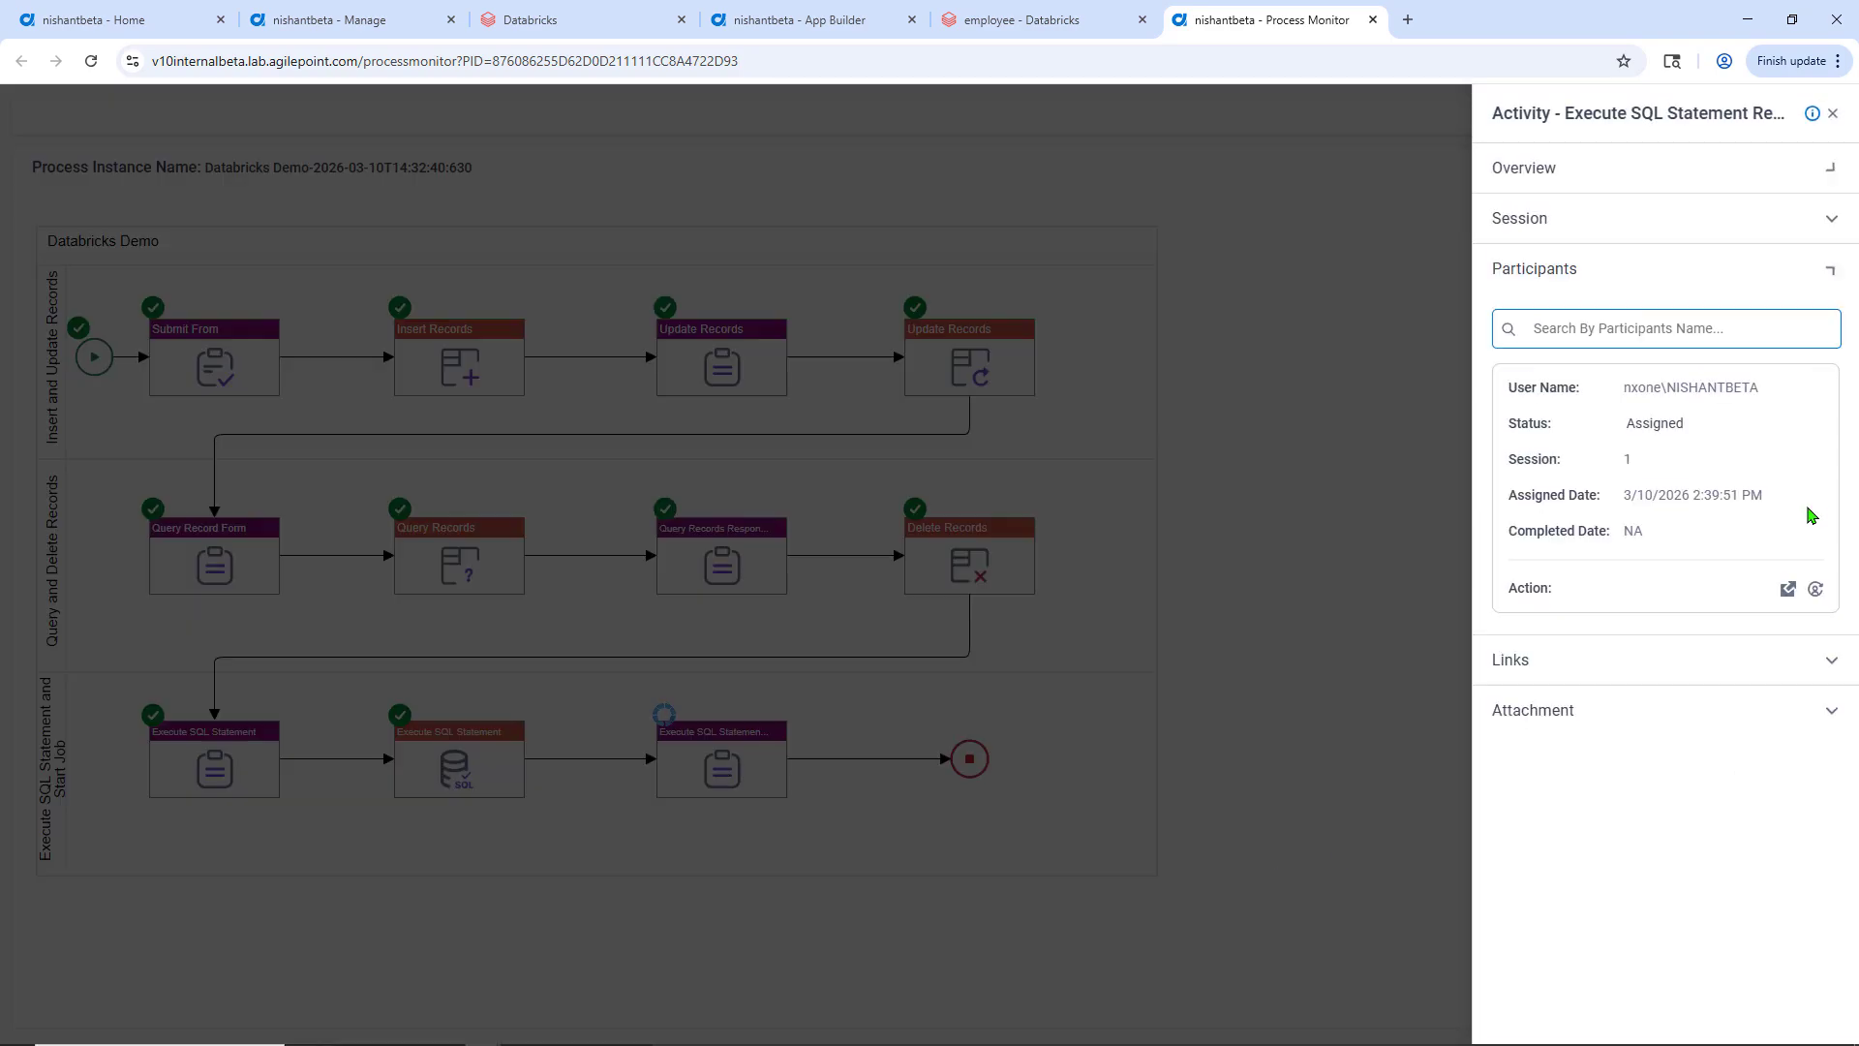
click(1786, 590)
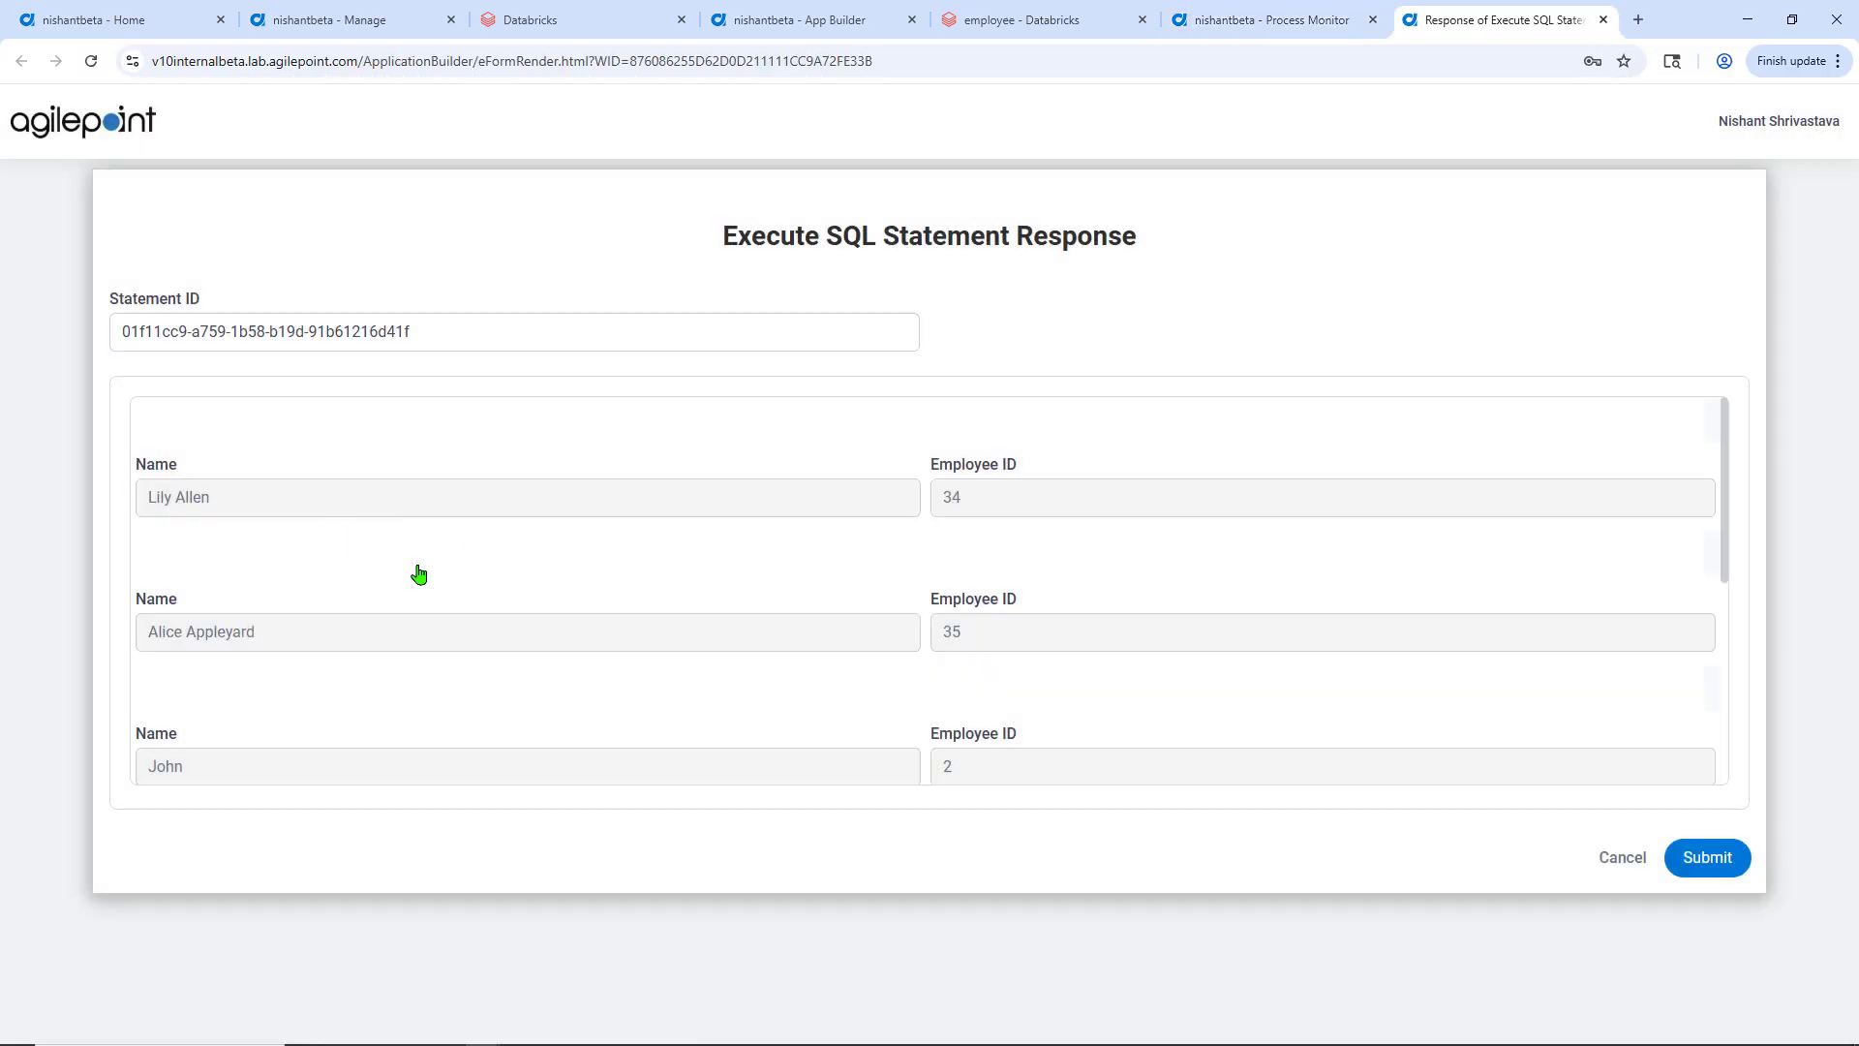
scroll(314, 525, down, 3)
scroll(315, 525, down, 2)
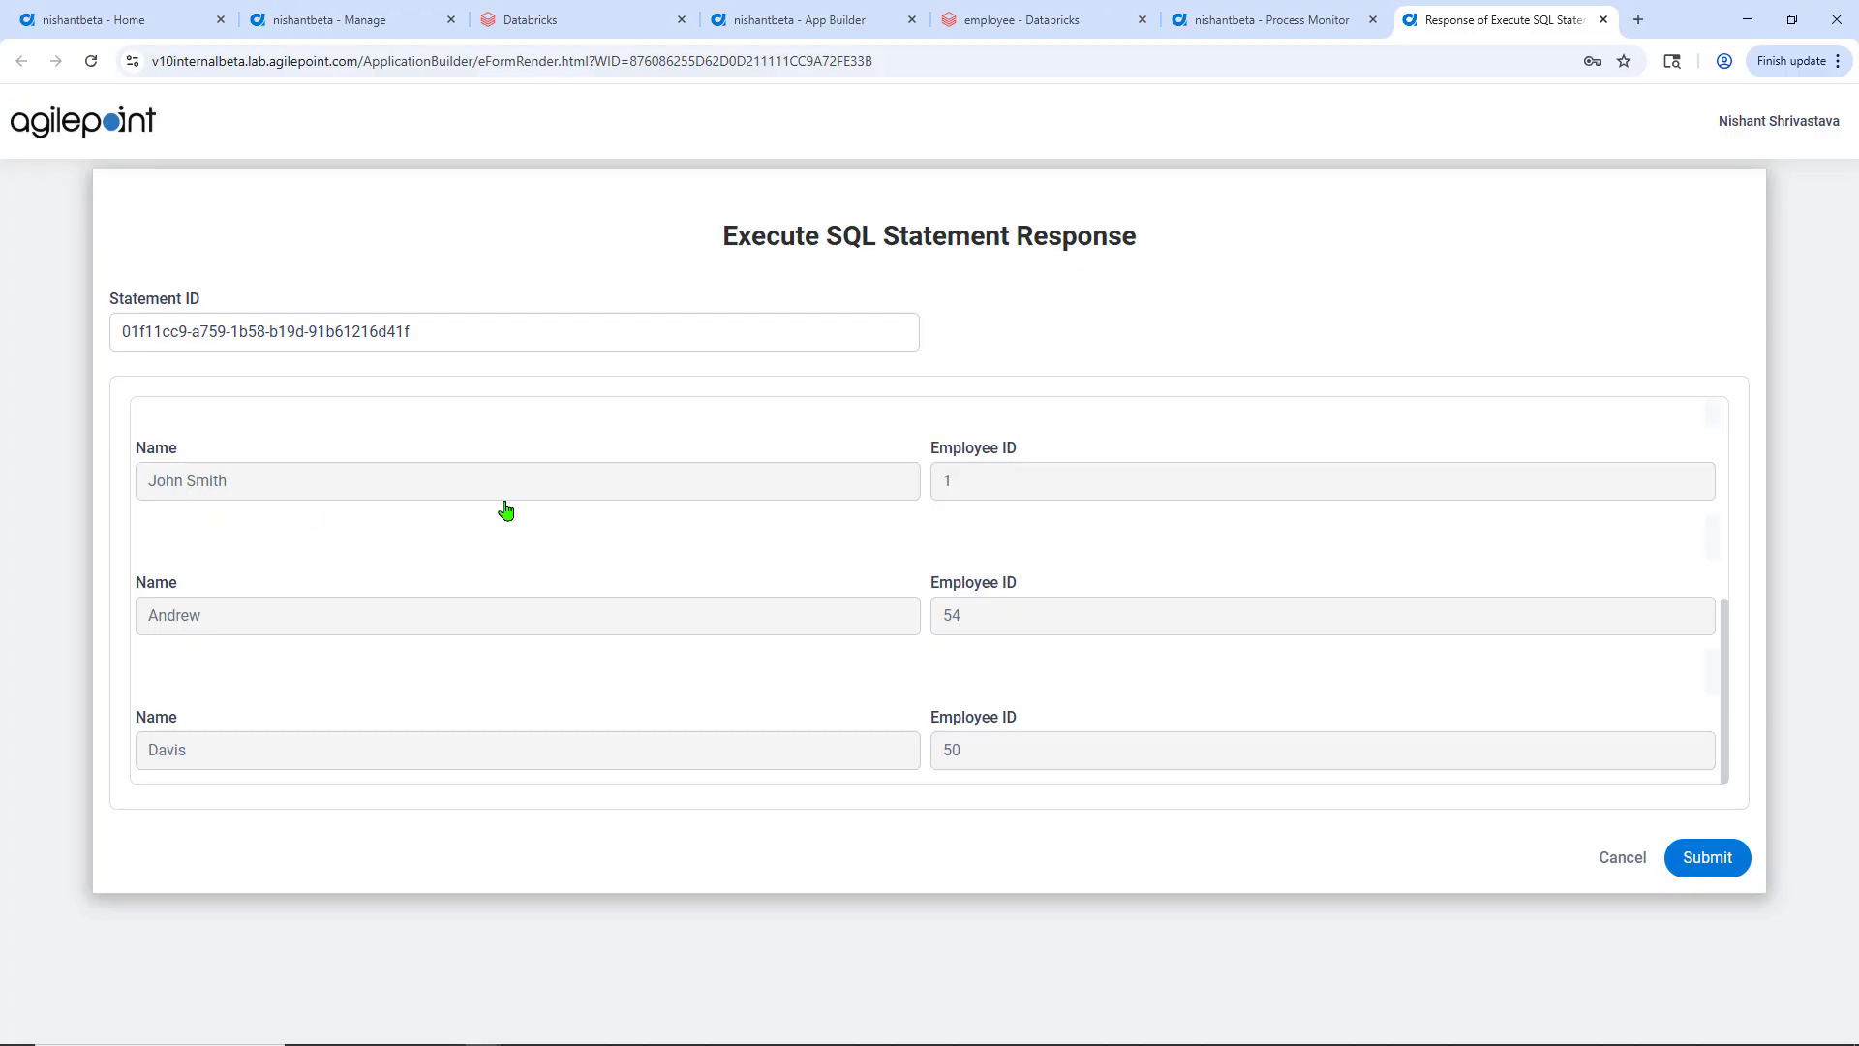
Compare the SQL response records with the employee table in Databricks, and go back to the Databricks Demo process model in App Builder
click(1022, 27)
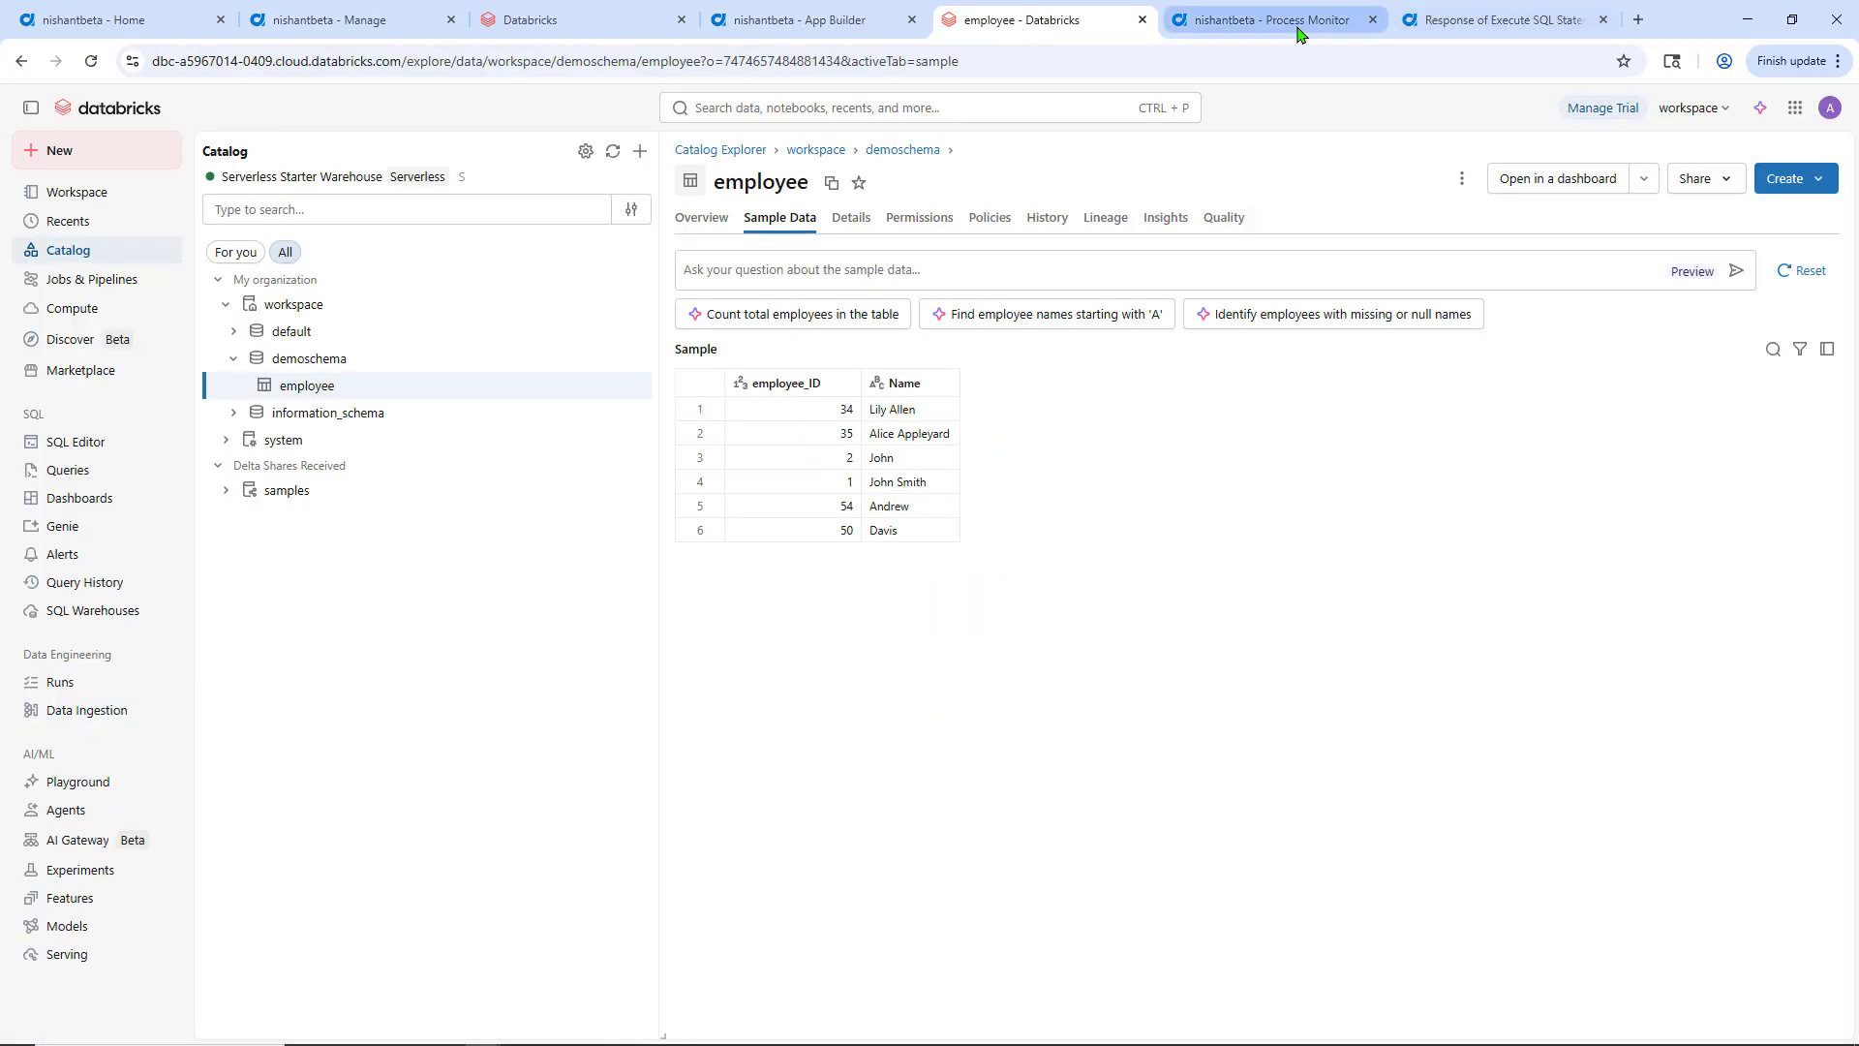
click(1486, 29)
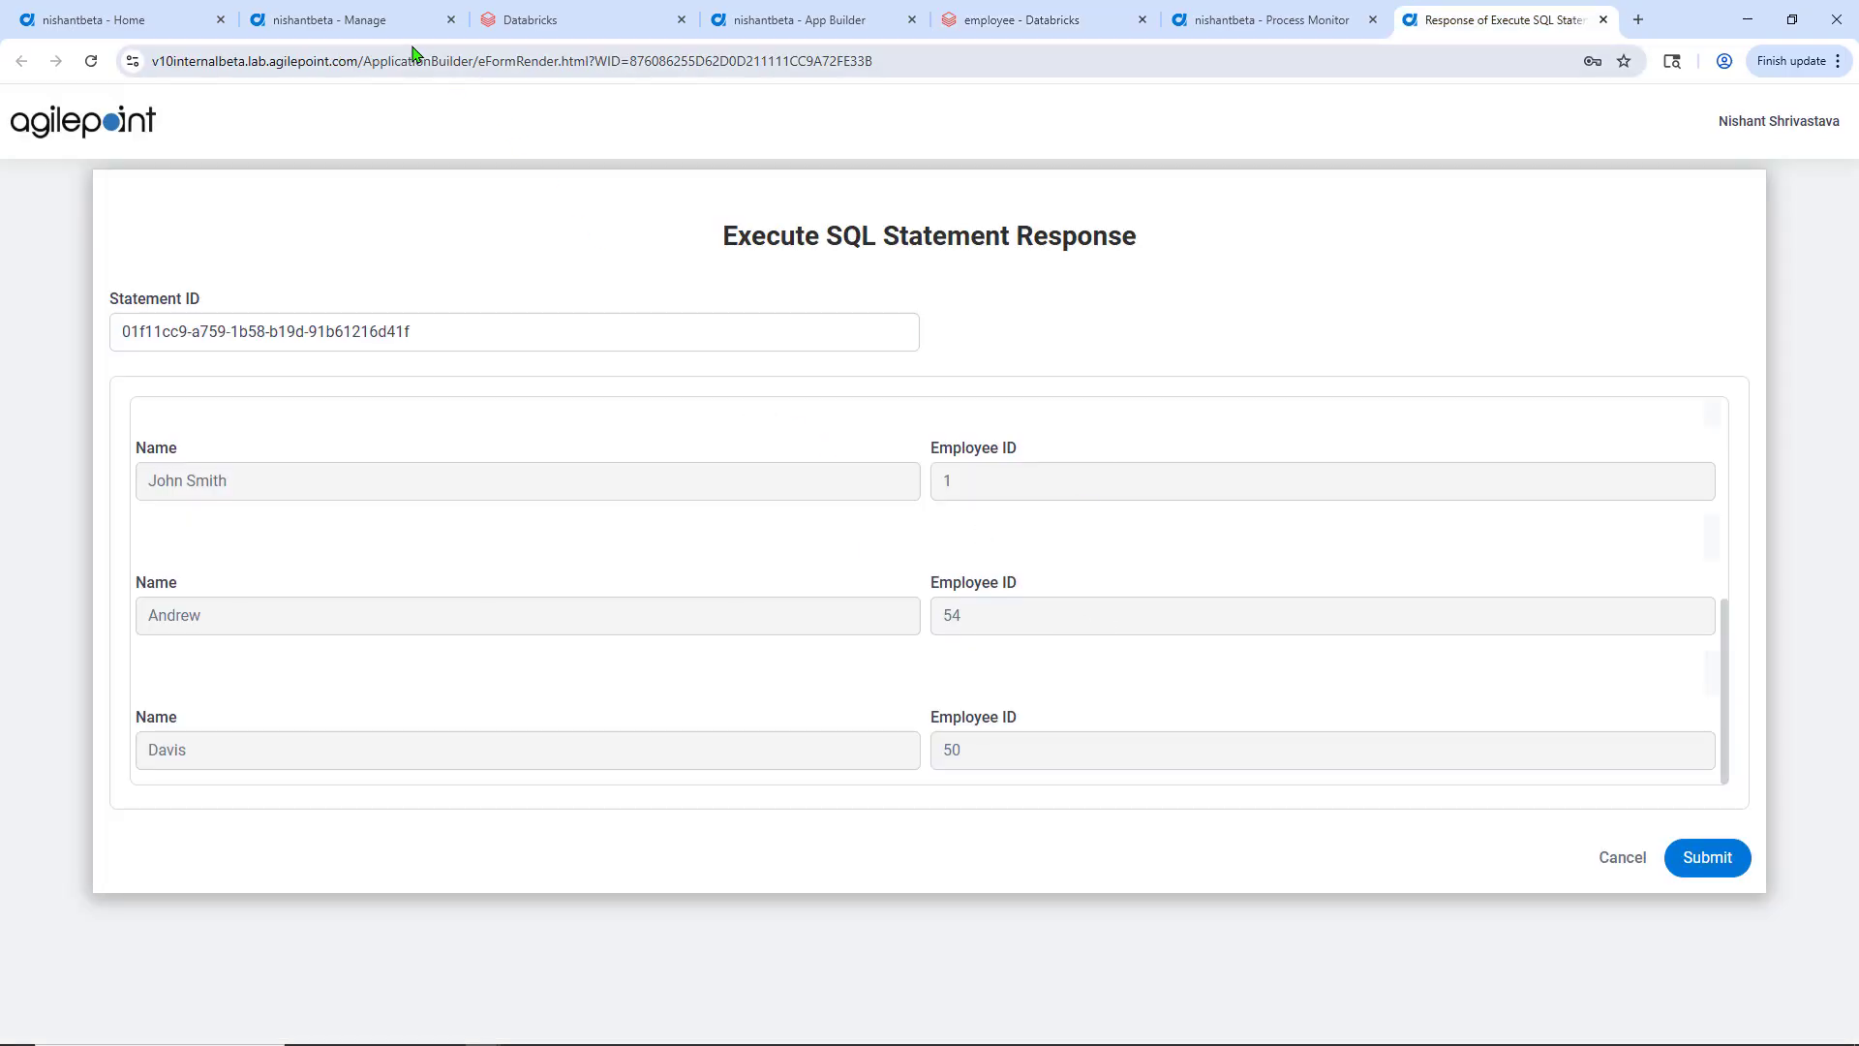
click(821, 27)
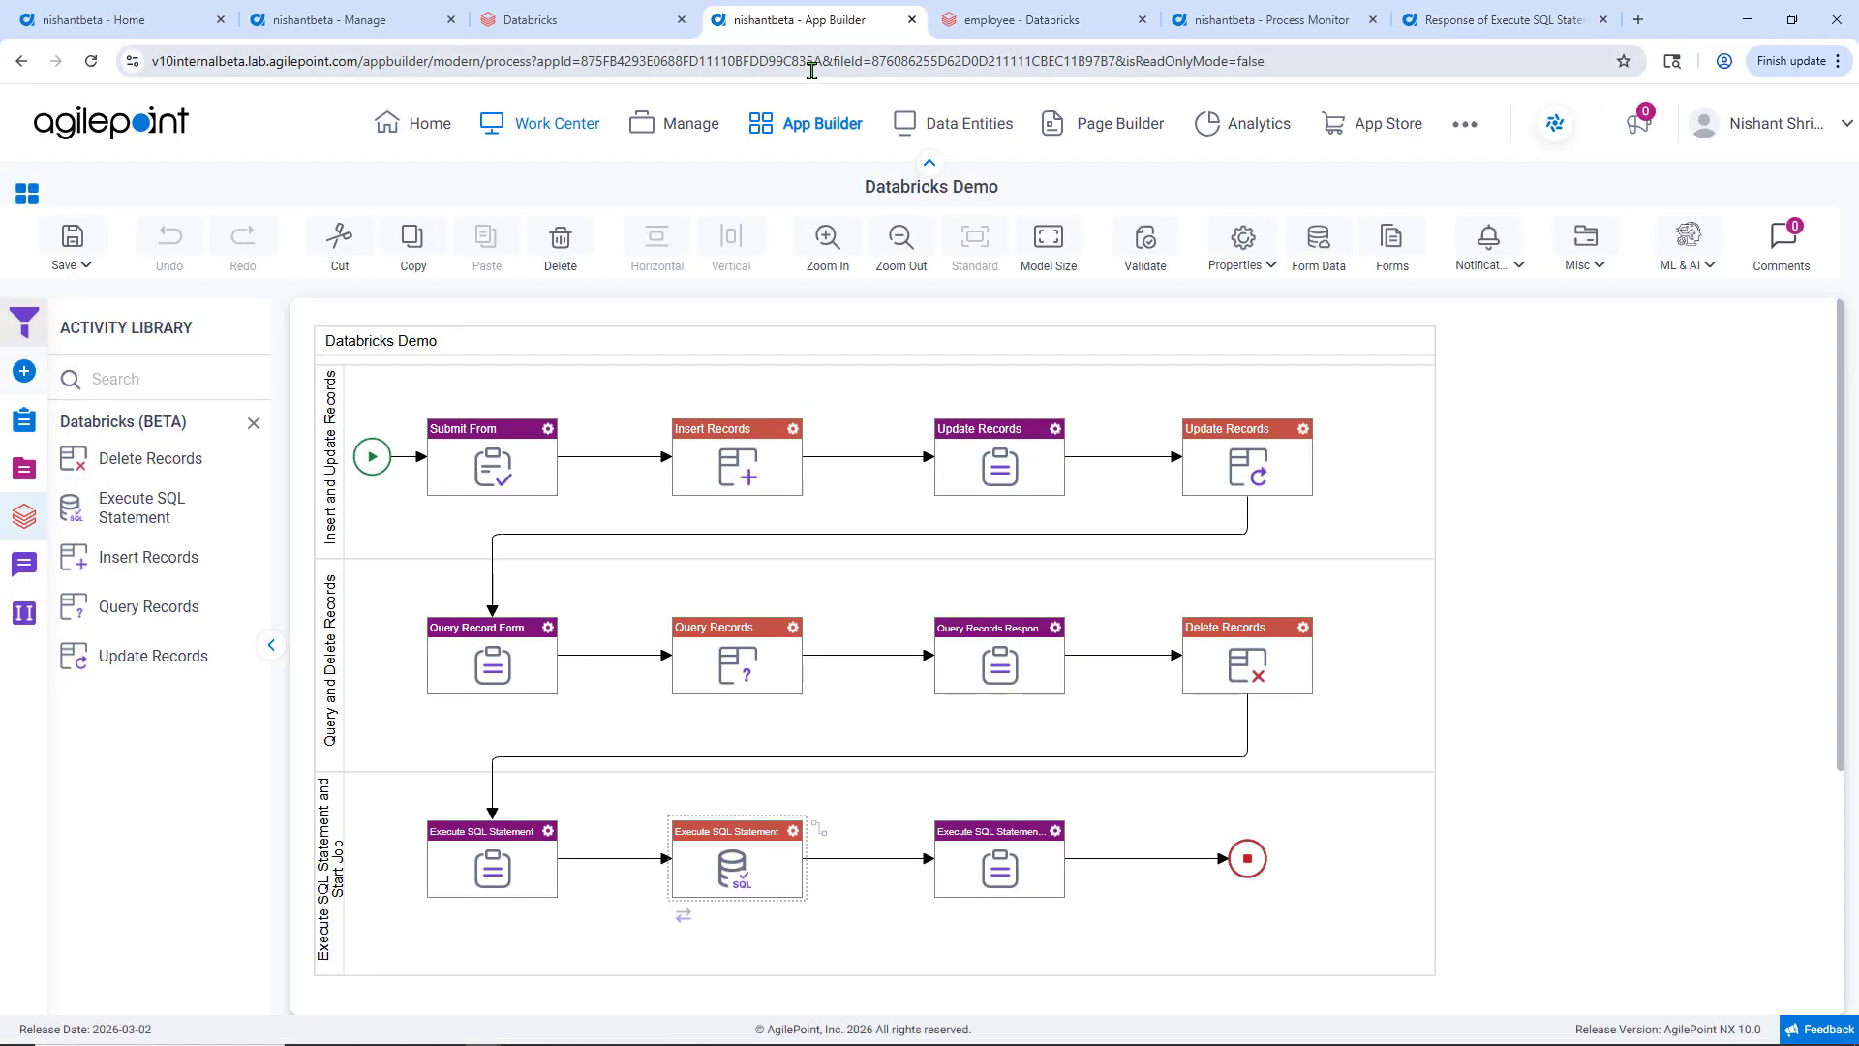